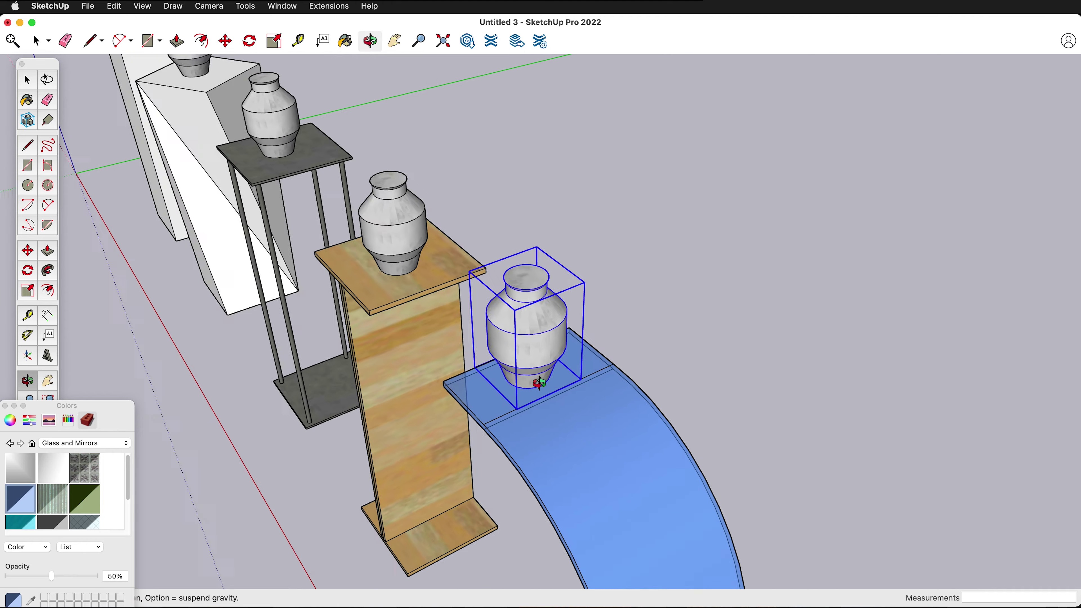
- Close the Colors panel and look over the row of five finished vase pedestals from several angles
middle_drag(468, 273, 656, 228)
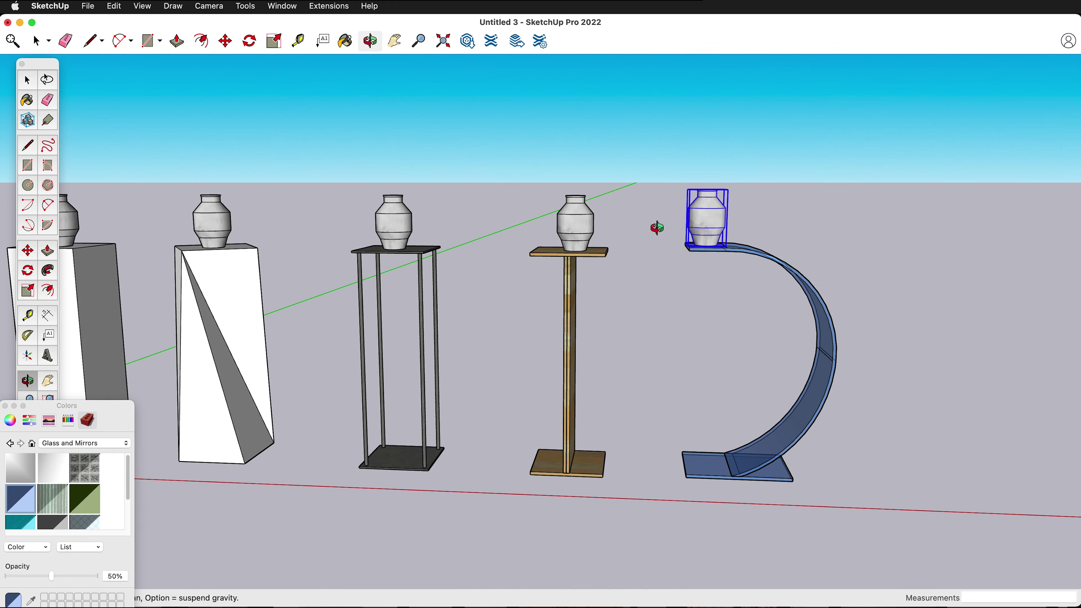
key(m)
scroll(622, 274, down, 3)
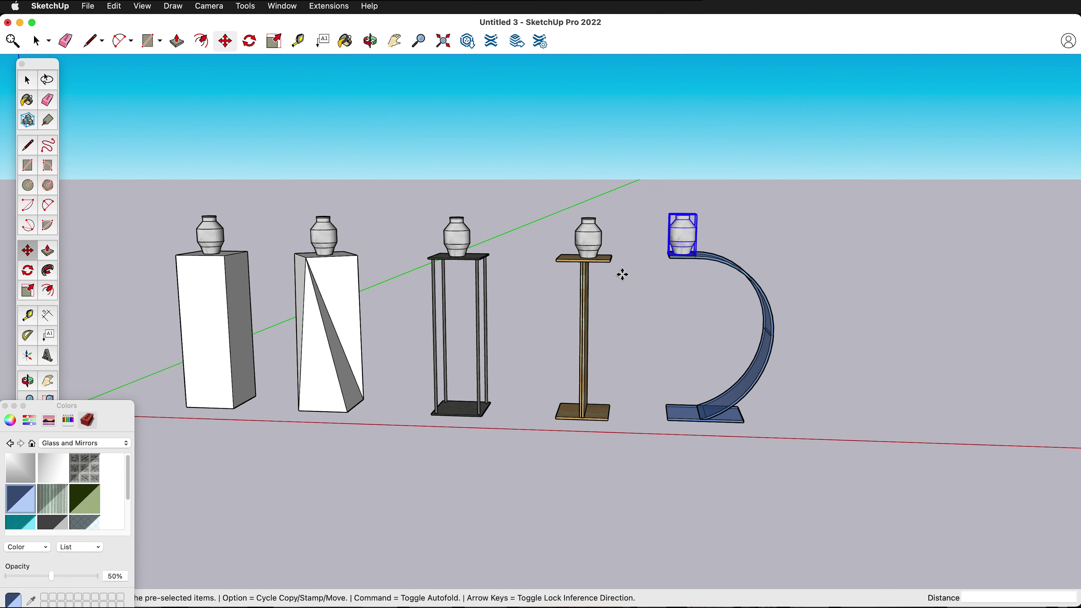
click(5, 406)
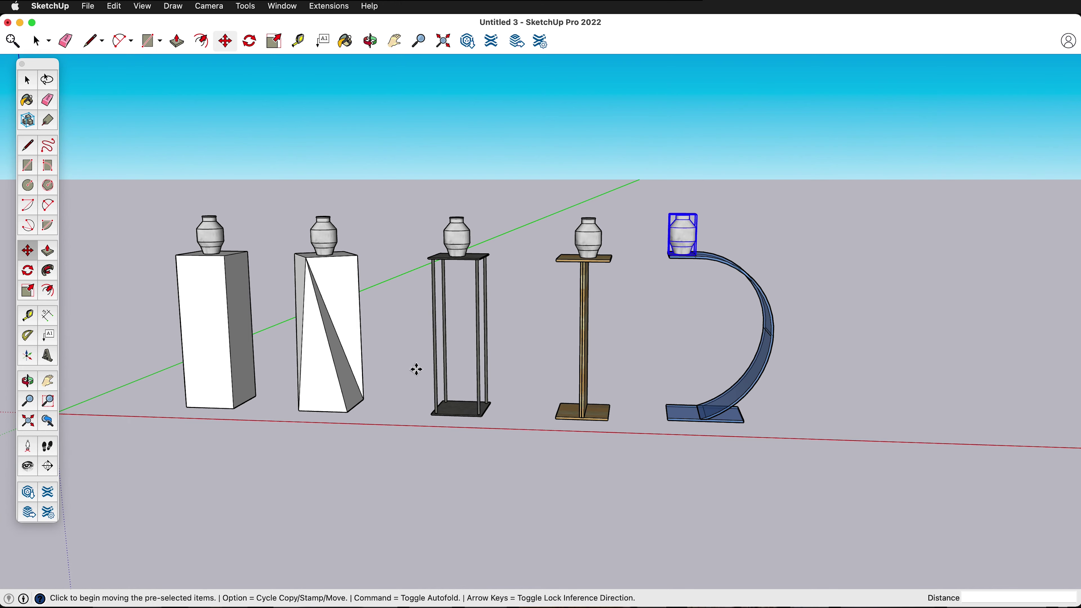
middle_drag(417, 369, 641, 331)
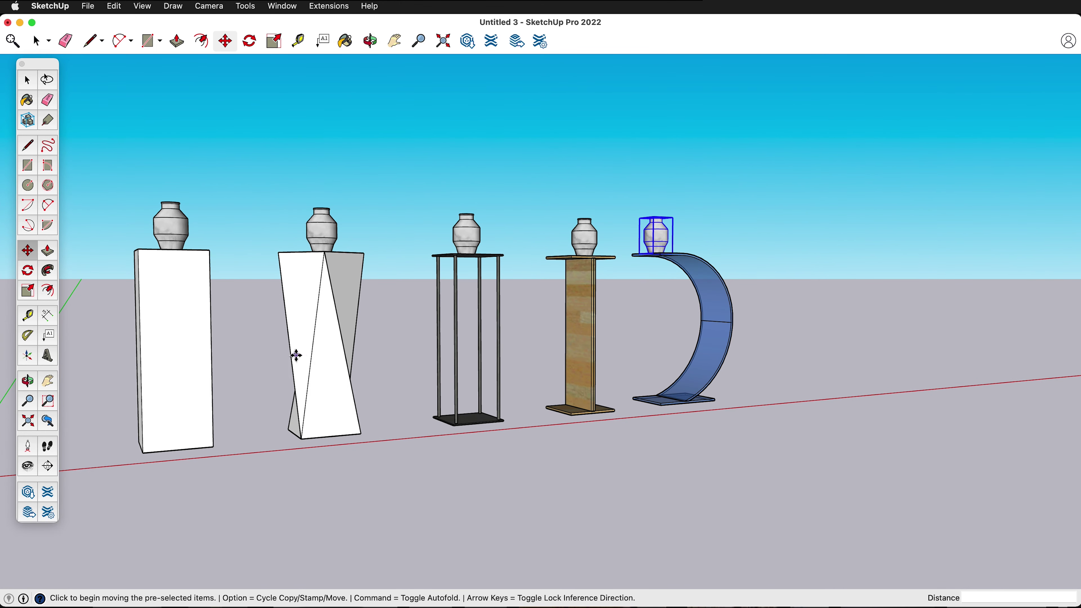
scroll(104, 301, up, 2)
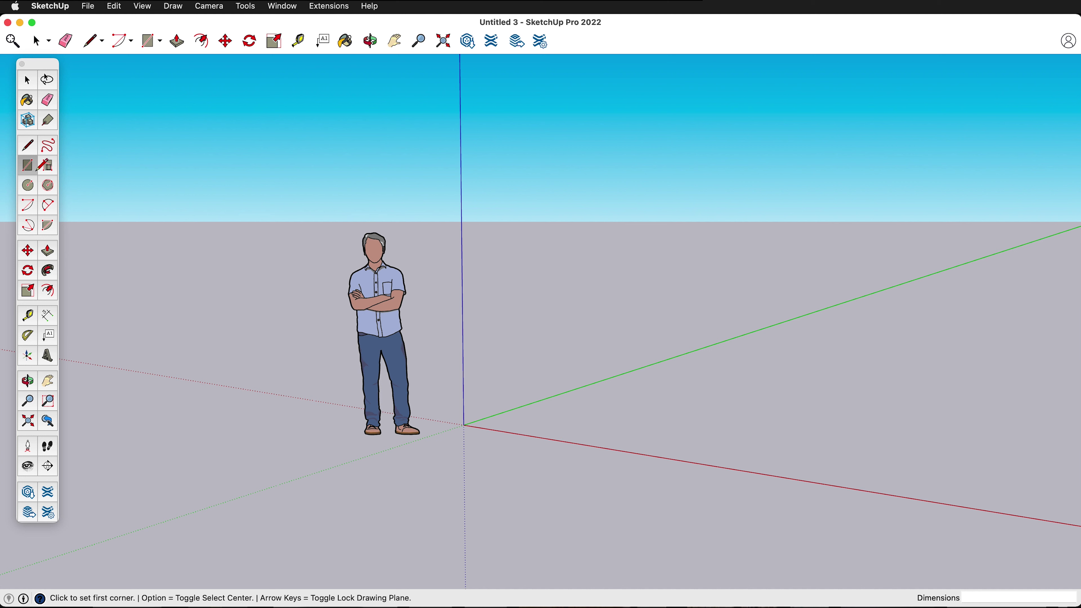
- Draw a 1' by 1' square on the ground beside the human figure, just behind the red axis
click(542, 430)
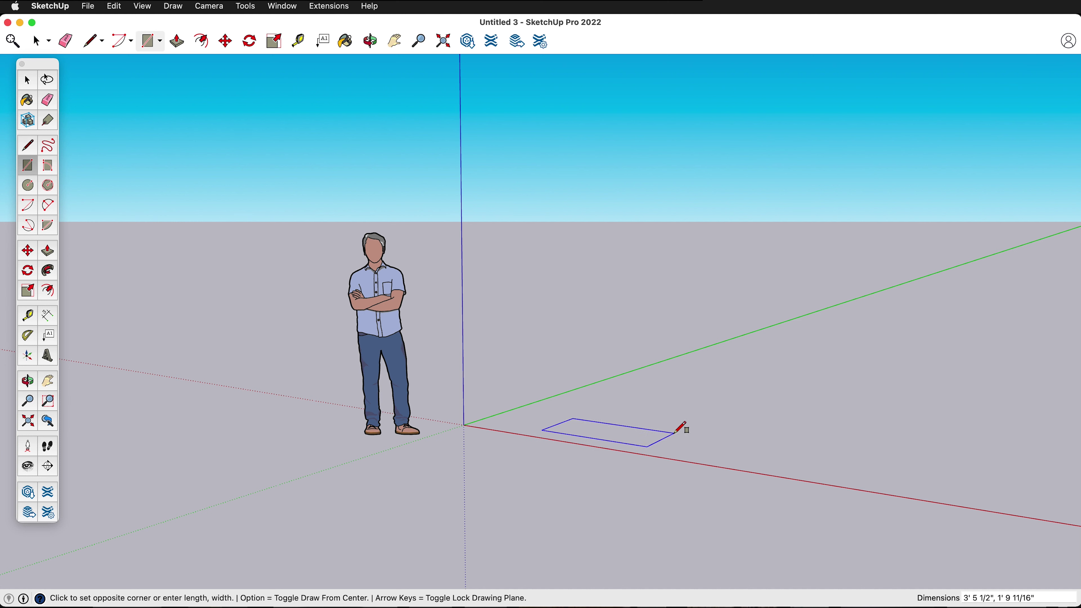
text(1',1)
key(Return)
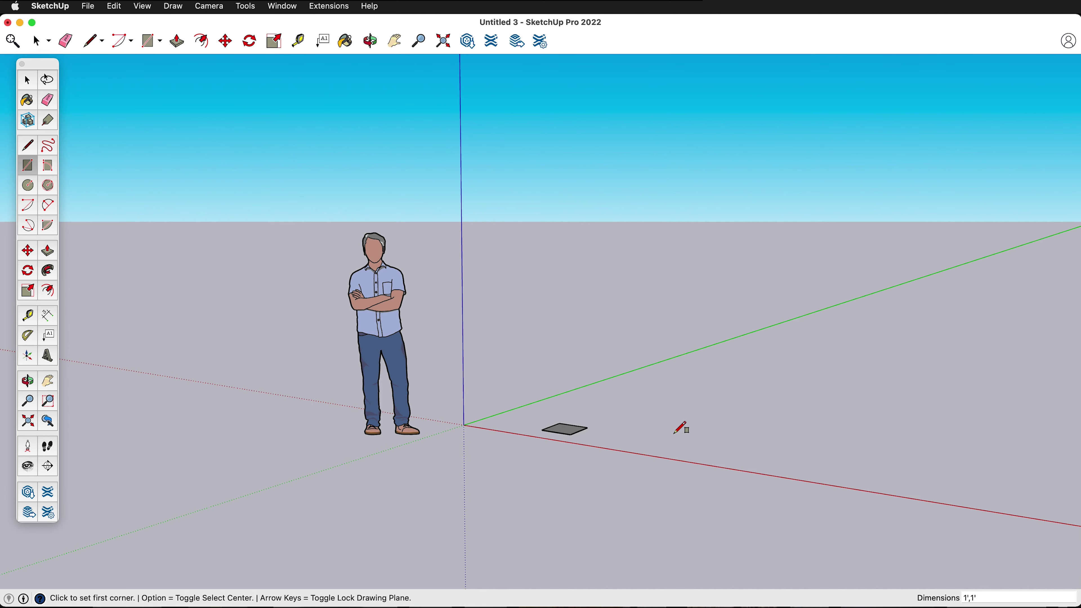
- Push/Pull the square face upward 3' to form a rectangular pedestal
key(o)
drag(540, 442, 503, 569)
key(r)
scroll(576, 428, up, 5)
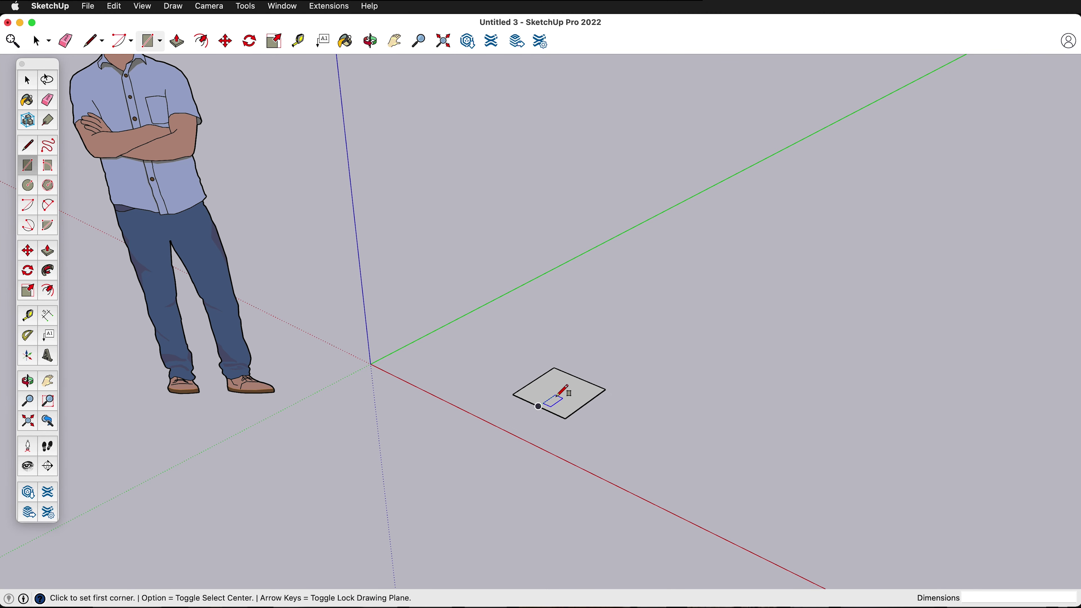
key(p)
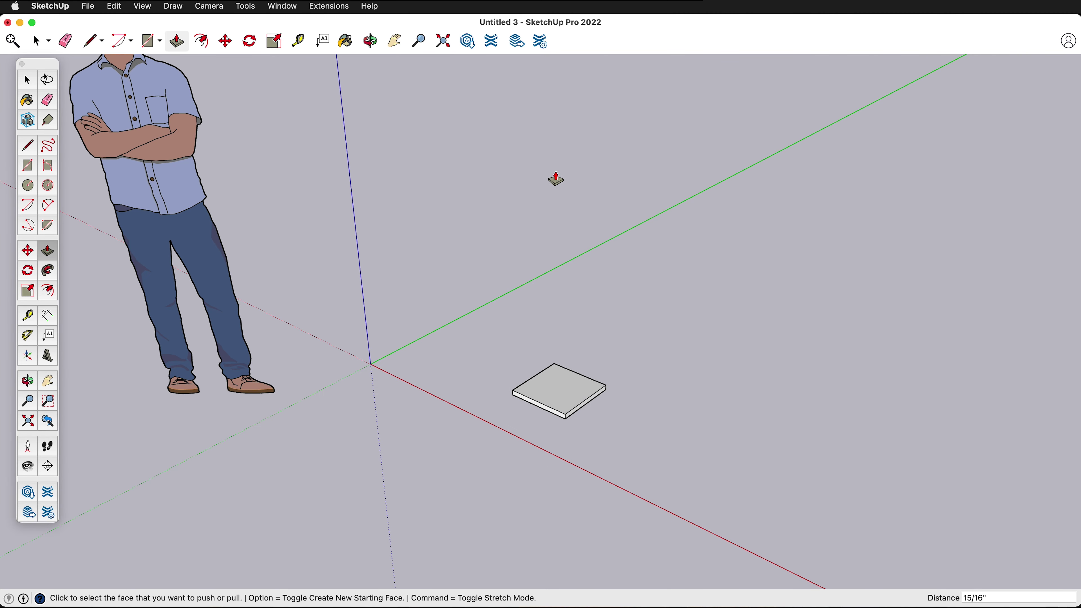
click(561, 395)
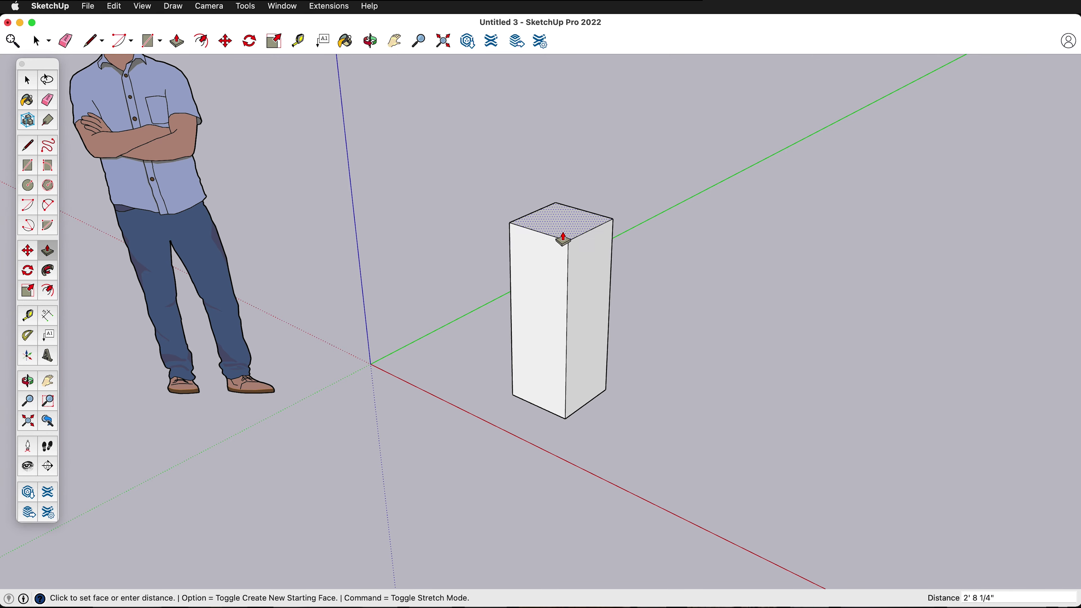
text(3)
key(Return)
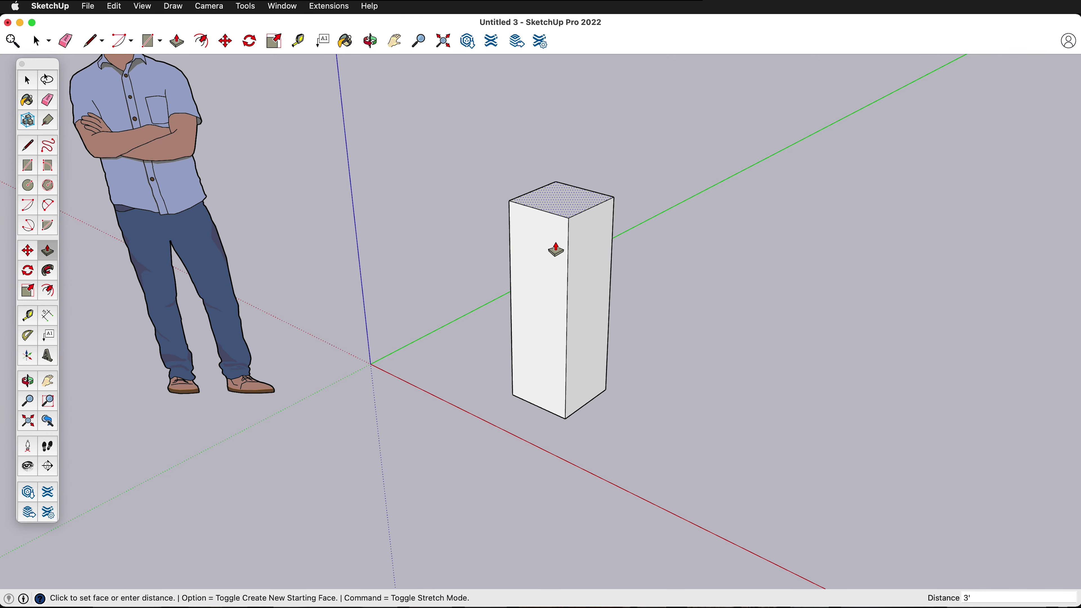
- Select all connected geometry of the 3' pedestal and make it a group
middle_drag(523, 246, 663, 299)
middle_drag(615, 268, 415, 261)
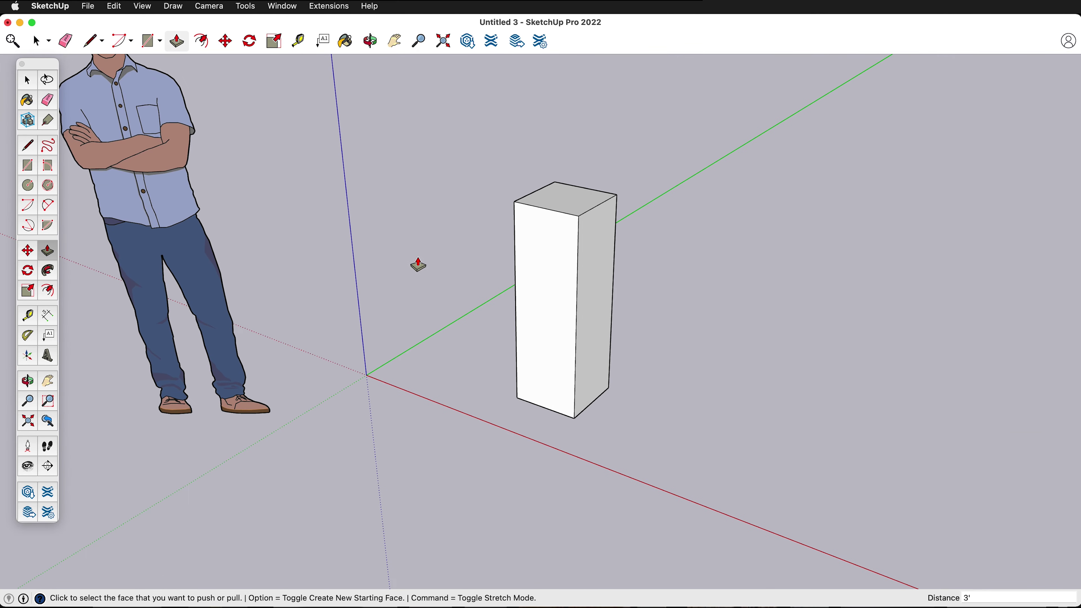
key(space)
triple_click(573, 252)
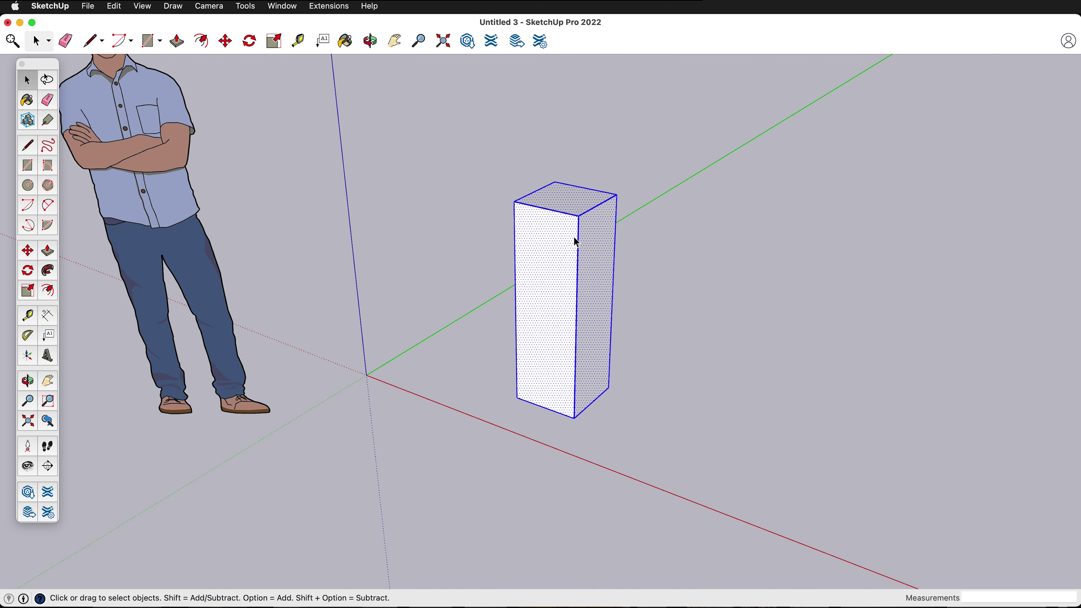
key(super+g)
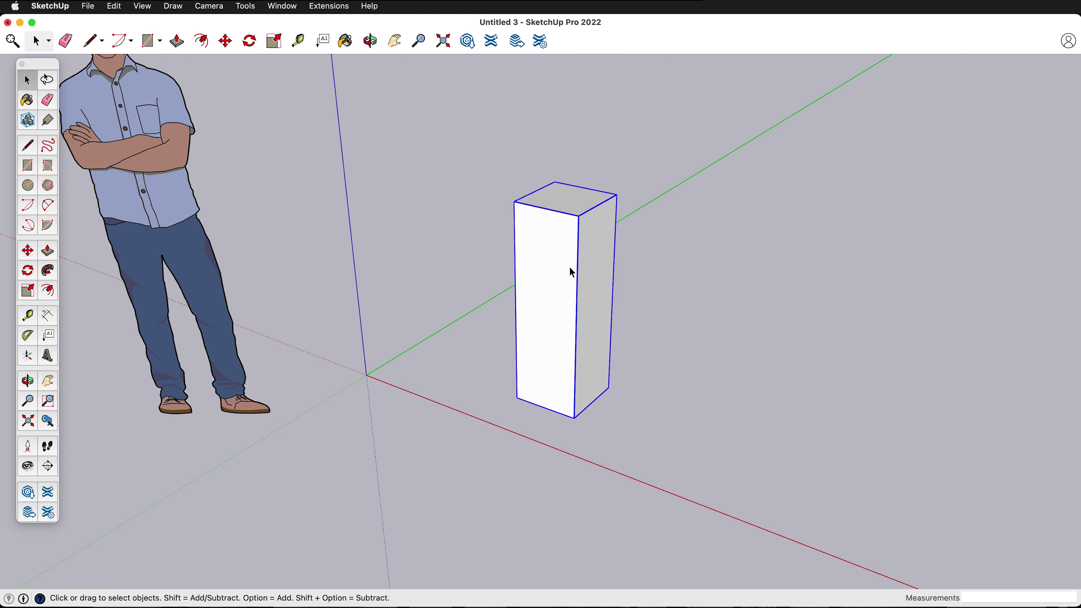
right_click(569, 268)
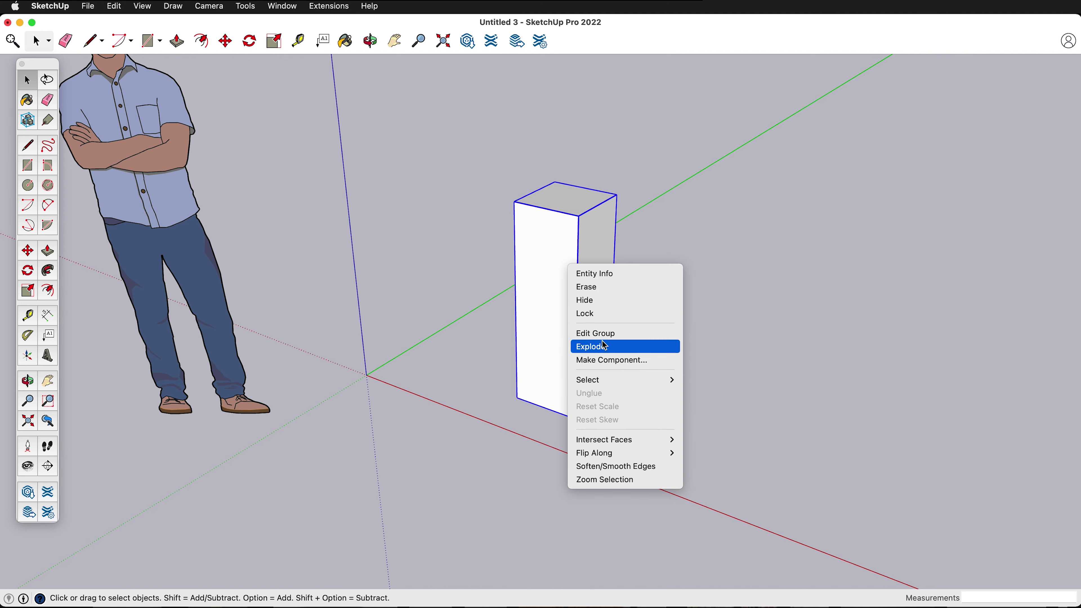
click(687, 210)
- Examine the grouped pedestal next to the human figure from different sides and distances
scroll(464, 230, down, 2)
scroll(465, 230, down, 2)
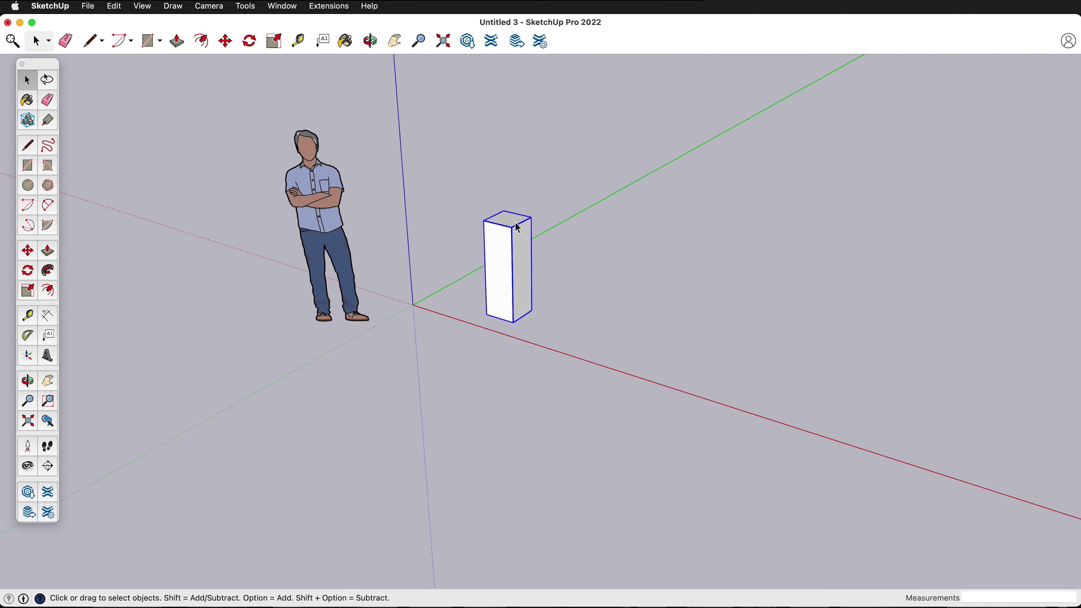
scroll(502, 241, up, 3)
key(o)
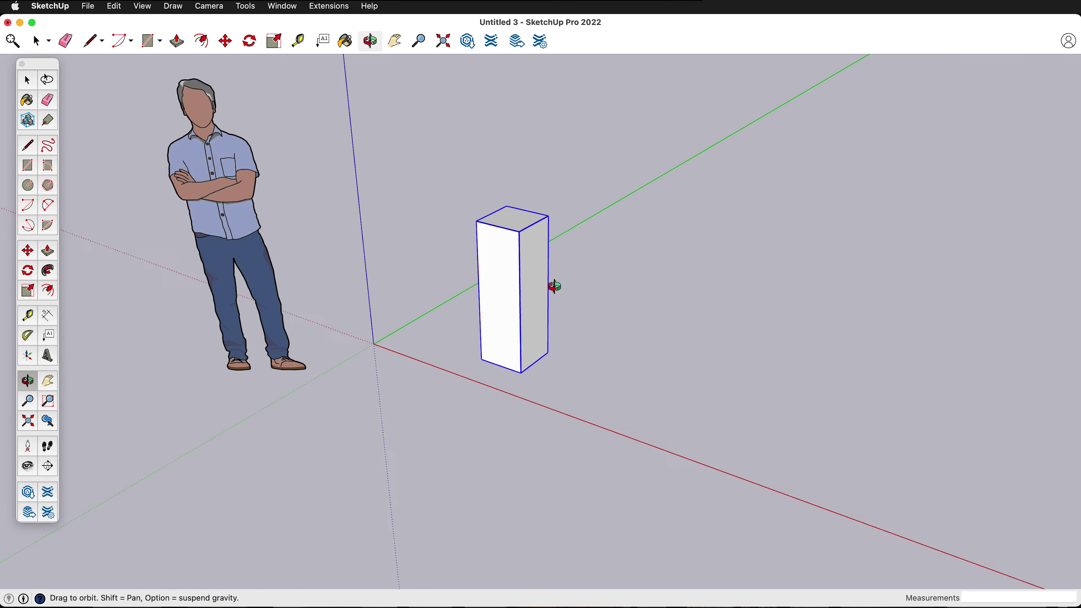
drag(552, 284, 239, 273)
key(space)
scroll(572, 192, up, 5)
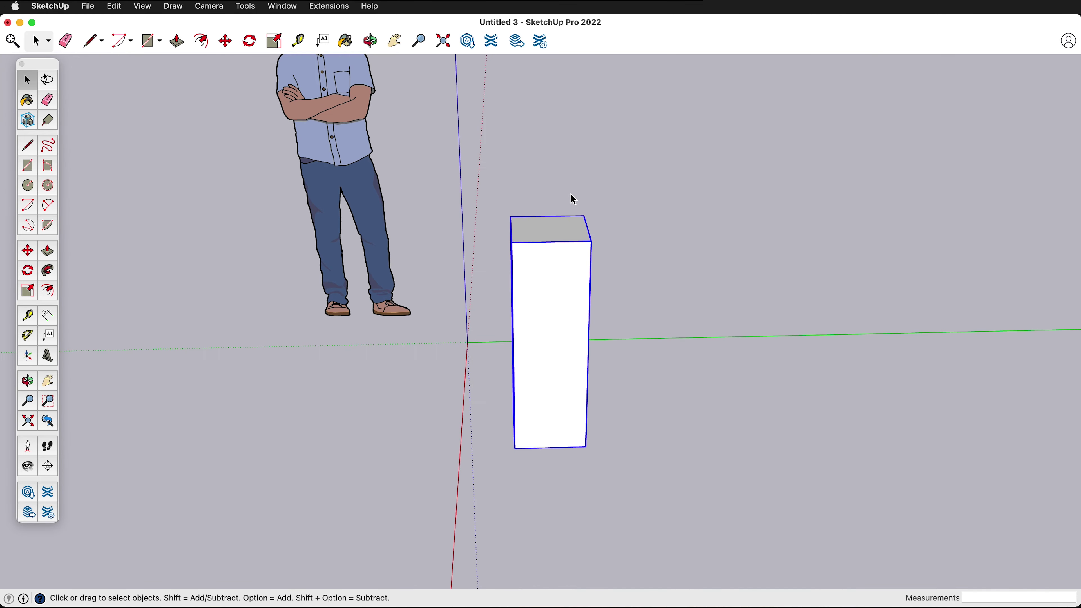
middle_drag(472, 282, 696, 271)
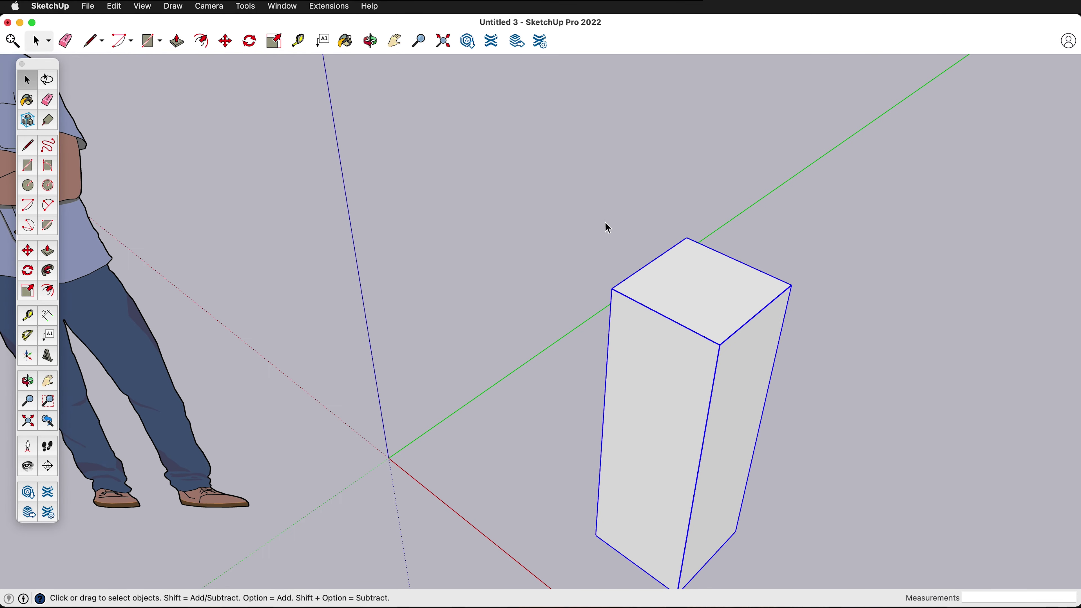
scroll(471, 214, down, 3)
scroll(435, 263, down, 2)
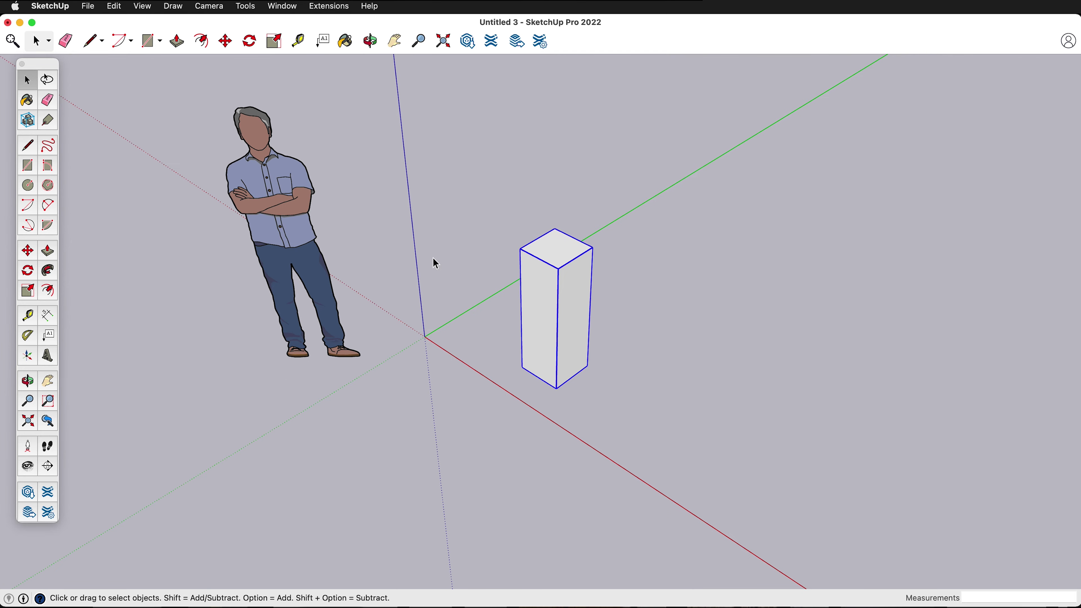
- Draw a second 1' by 1' square on the ground beside the first pedestal, along the red-axis direction
middle_drag(224, 293, 75, 201)
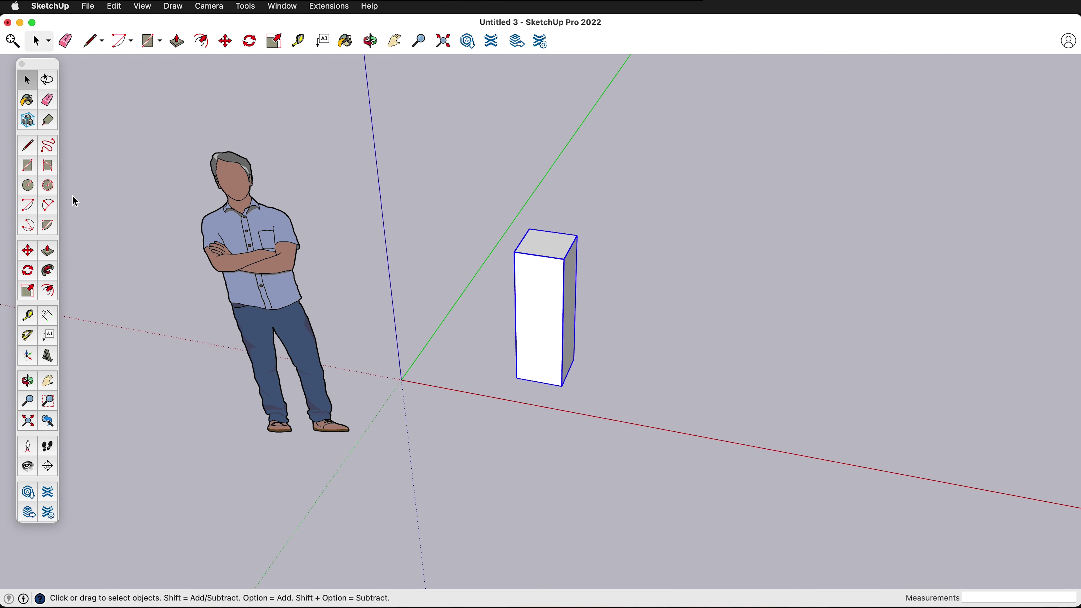
click(27, 166)
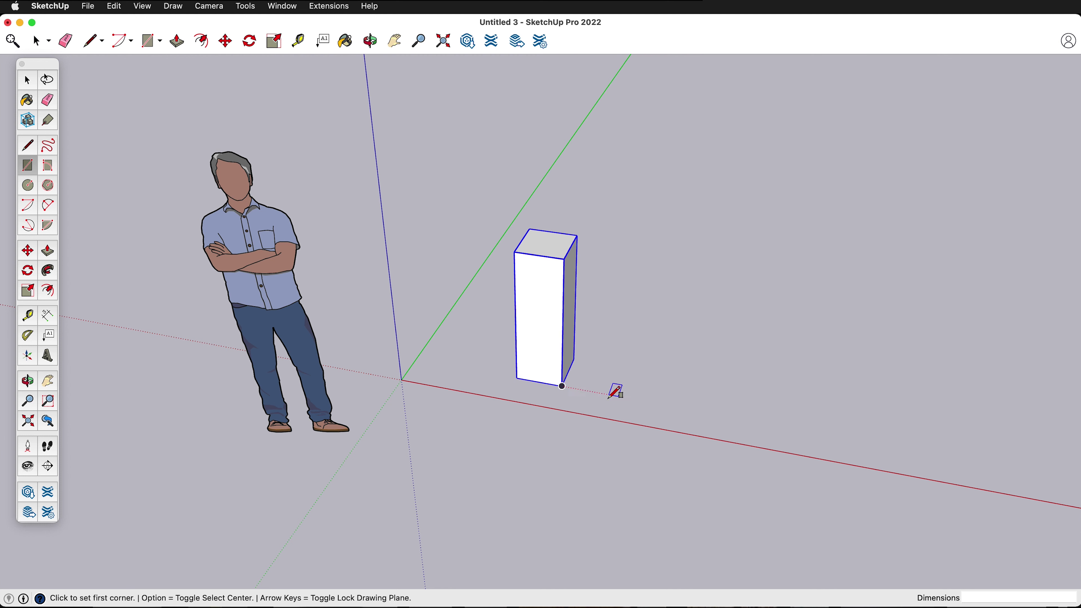
click(625, 398)
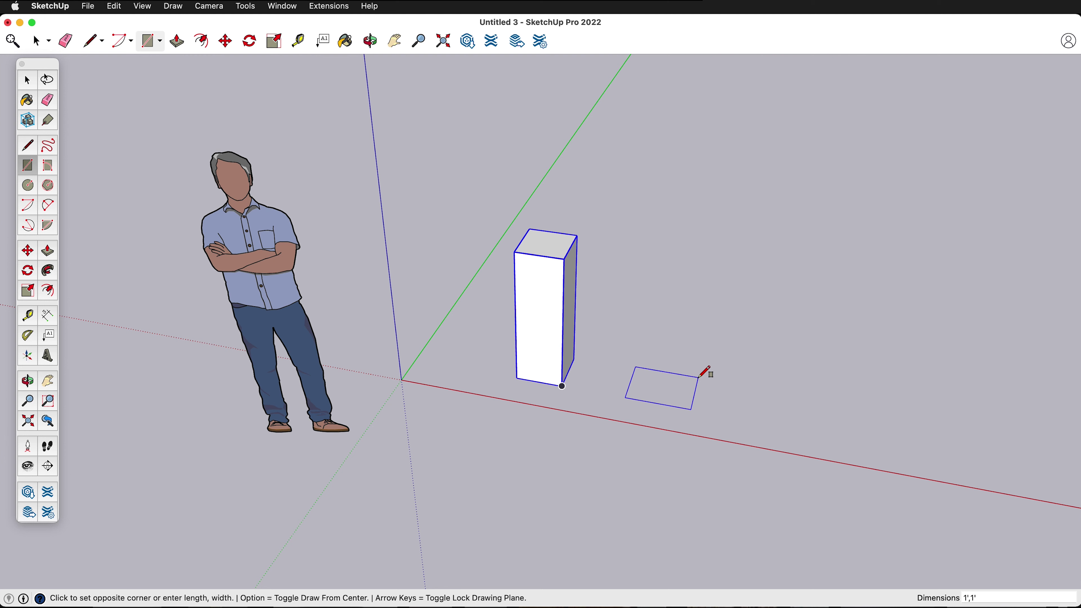
key(Return)
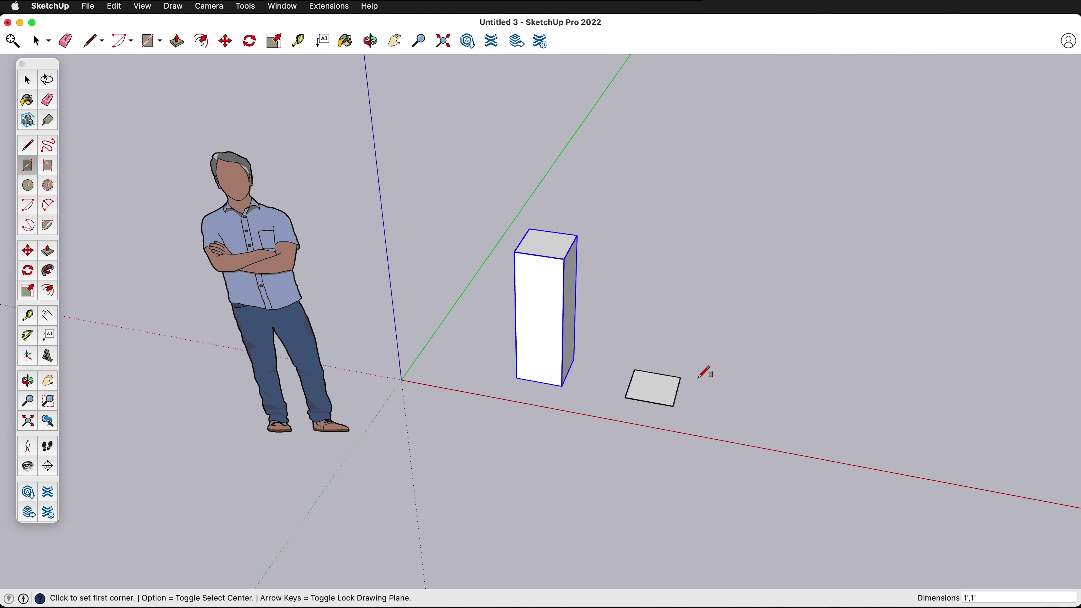
- Push/Pull the second square upward, using an edge midpoint on the first pedestal's top as the height reference
key(p)
click(660, 392)
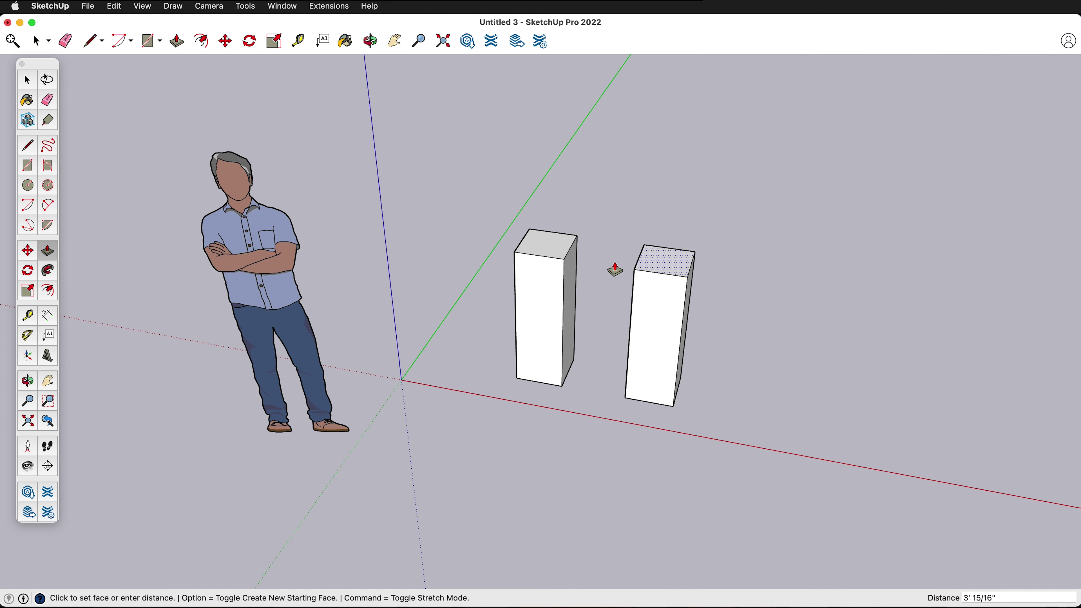
click(540, 257)
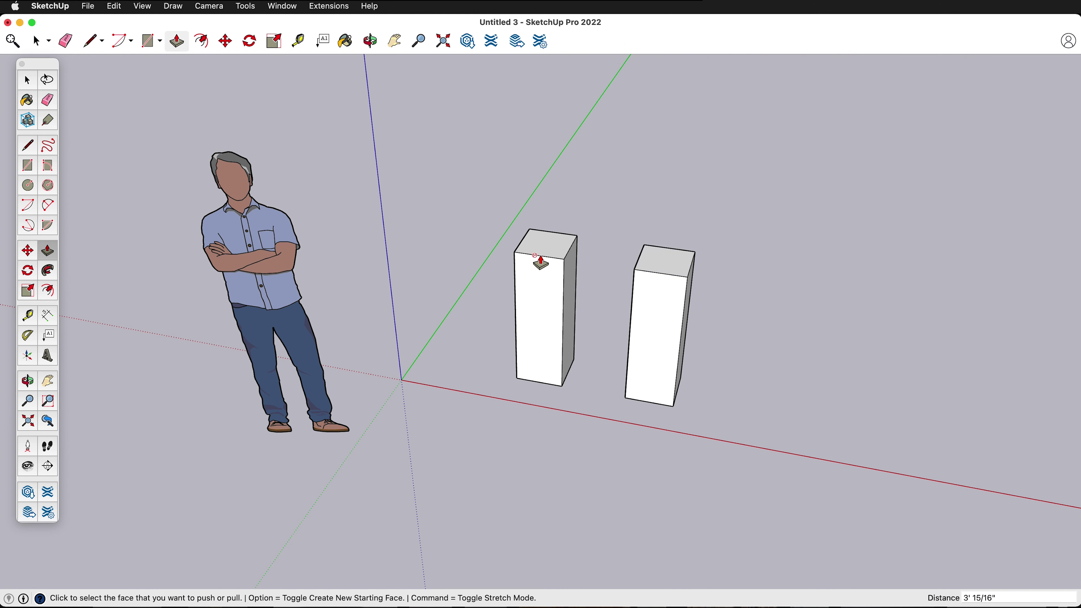
- Twist the second pedestal by rotating only its top face about 55.7 degrees around the face's centre, in the horizontal plane
key(space)
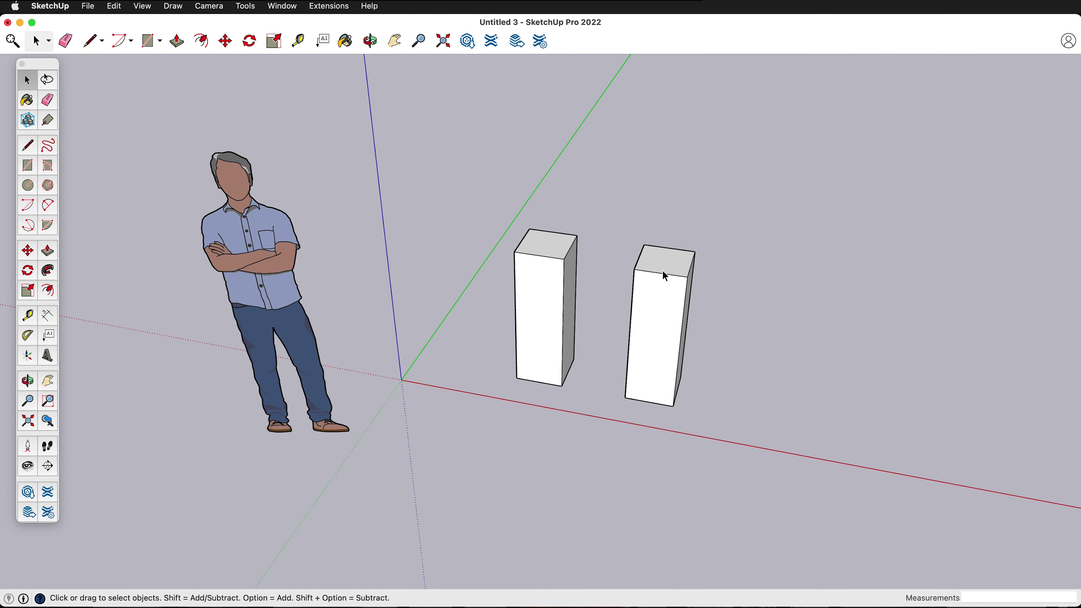
click(671, 272)
scroll(667, 264, up, 5)
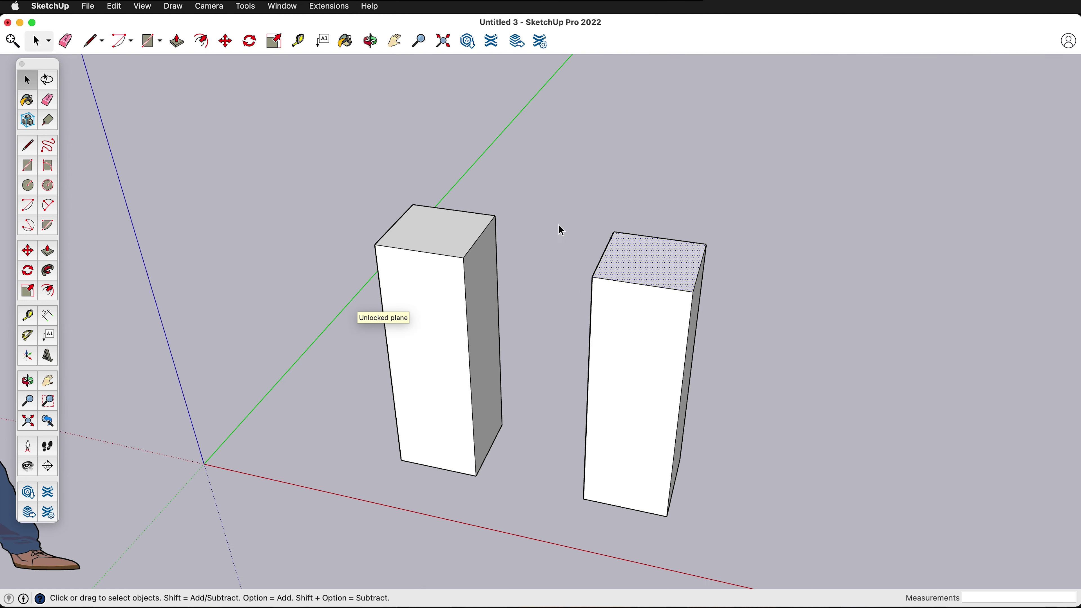
key(q)
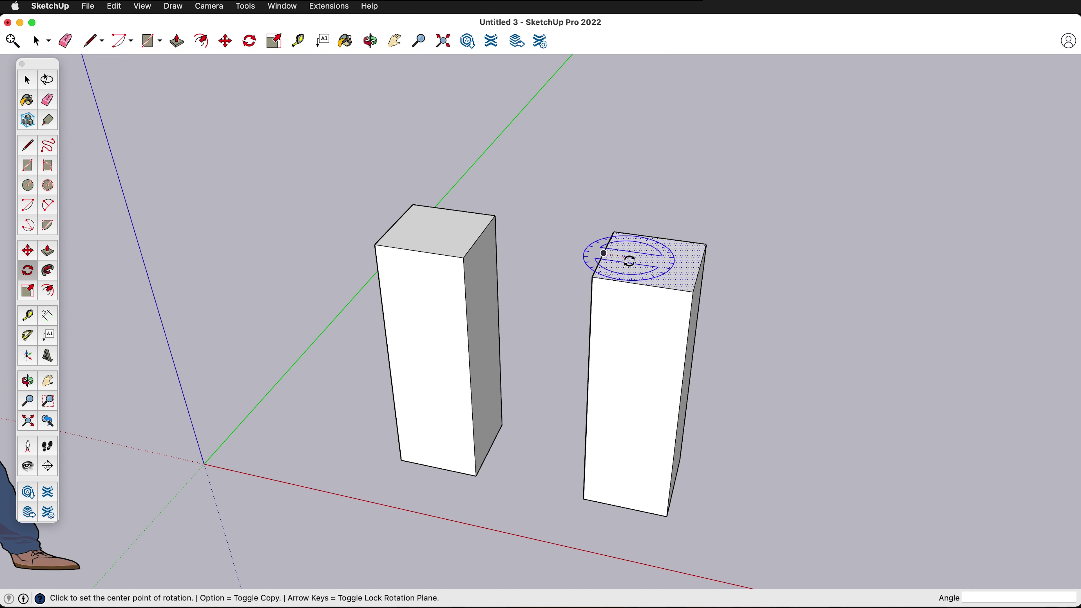
key(Down)
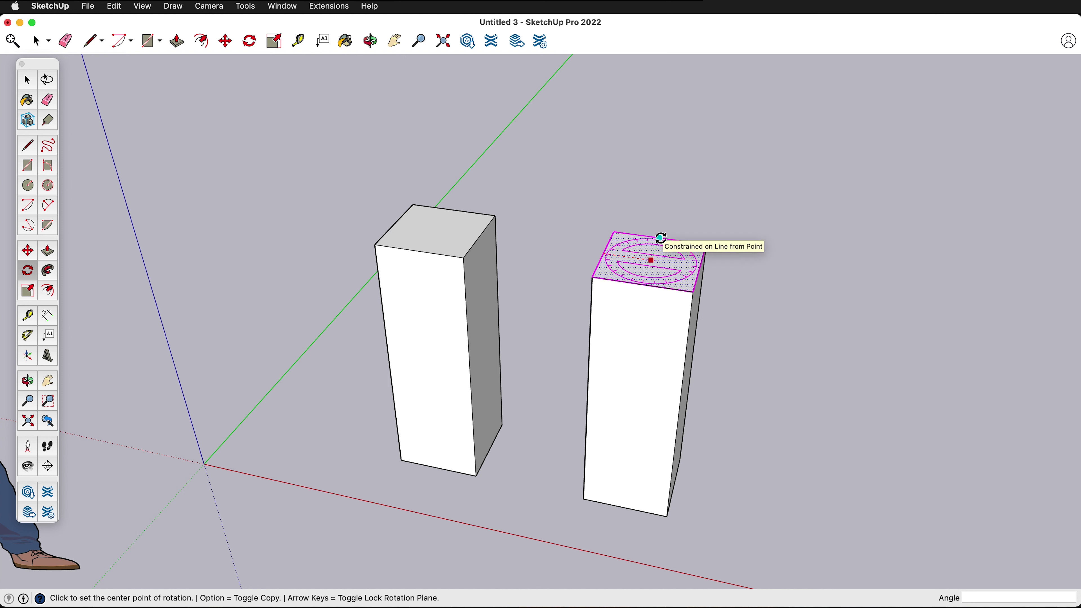
click(660, 238)
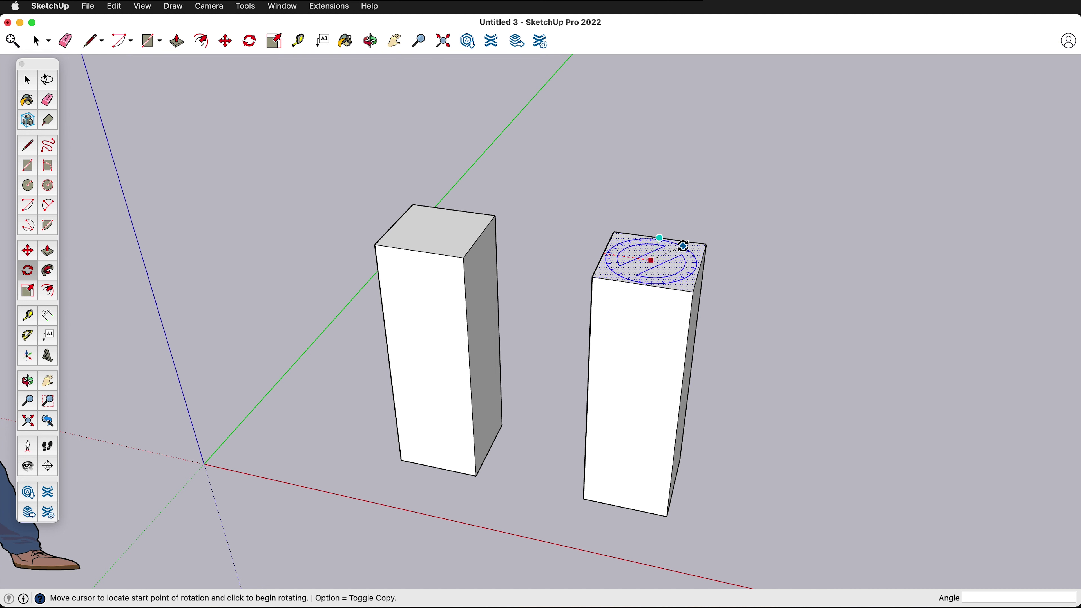
click(683, 246)
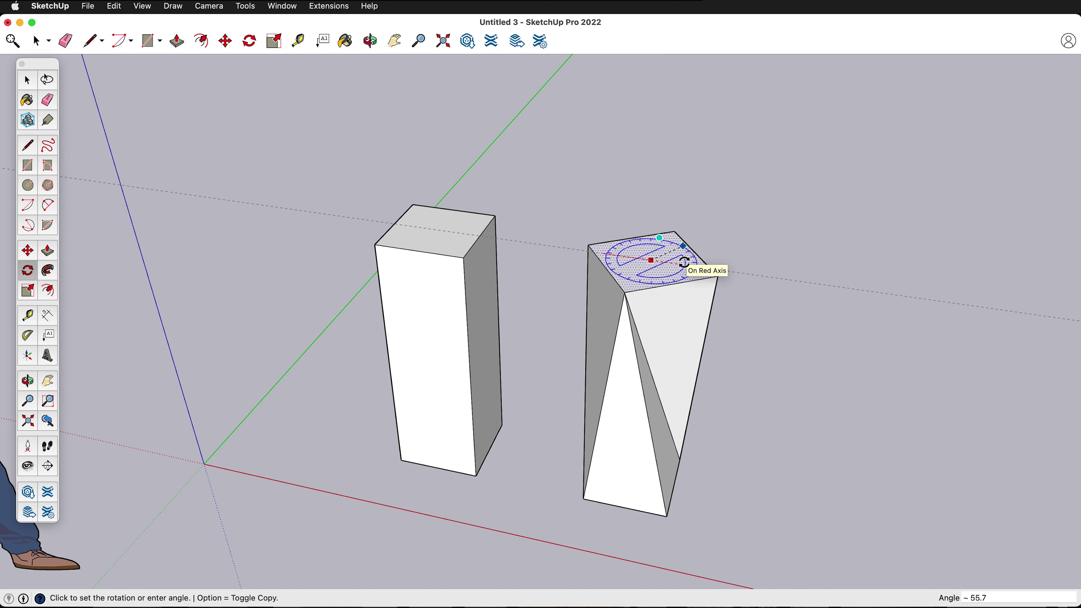
click(688, 261)
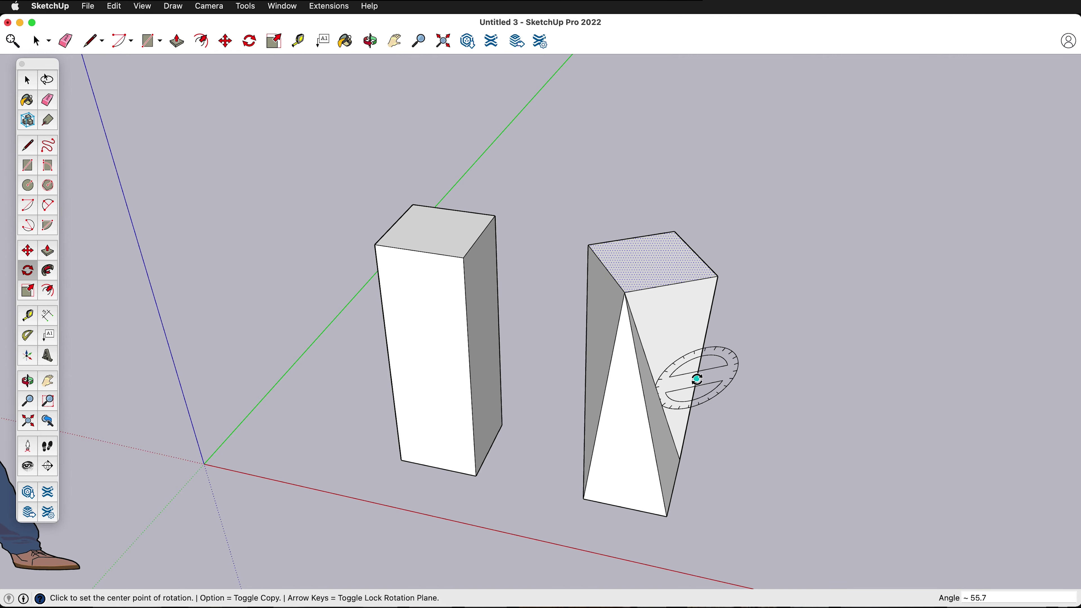
- Select all connected geometry of the twisted pedestal and make it a group
middle_drag(699, 375, 579, 393)
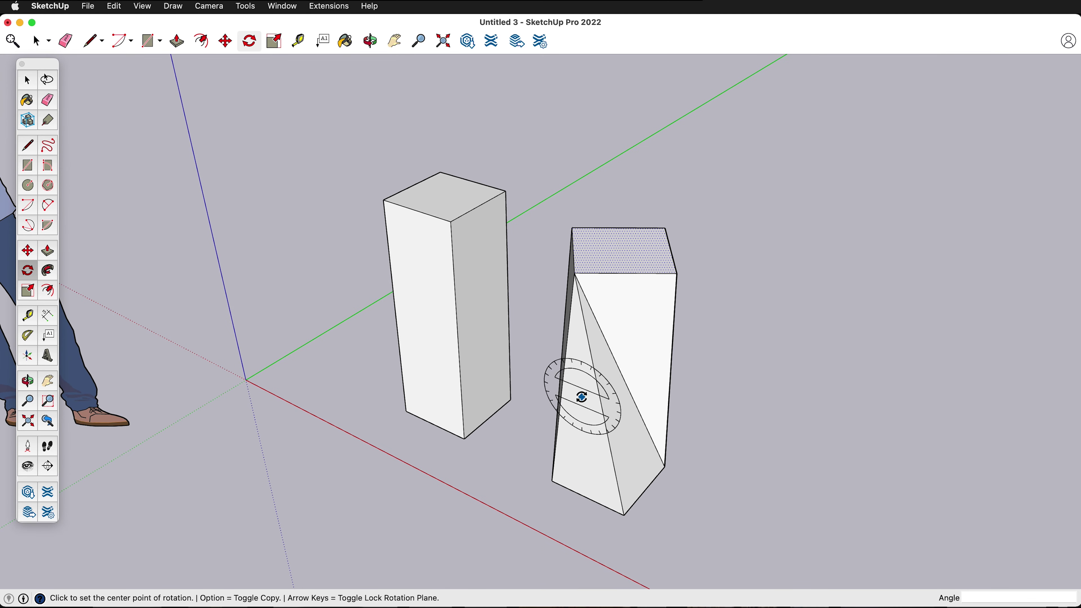
key(space)
triple_click(637, 322)
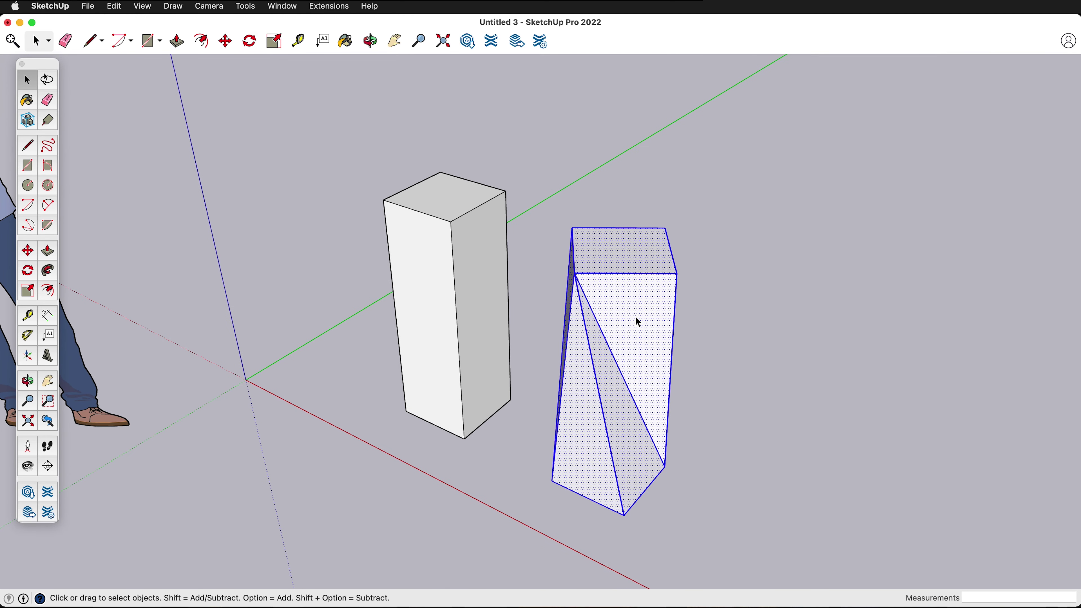
key(super+g)
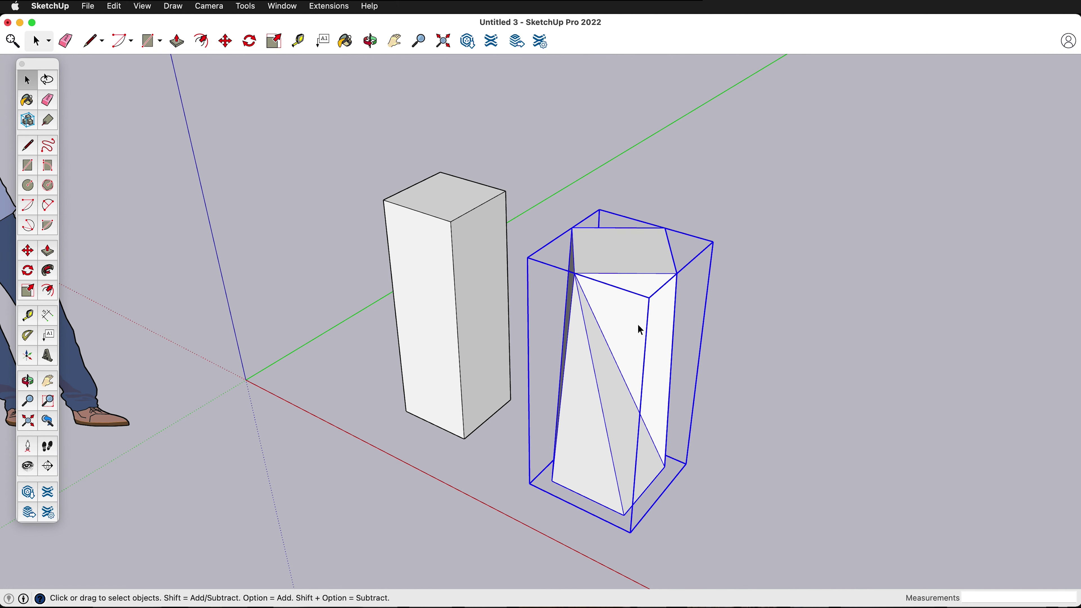
- Draw a circle of about 1 3/4" radius at the centre of the plain box pedestal's top face
middle_drag(637, 322, 495, 394)
middle_drag(441, 451, 591, 381)
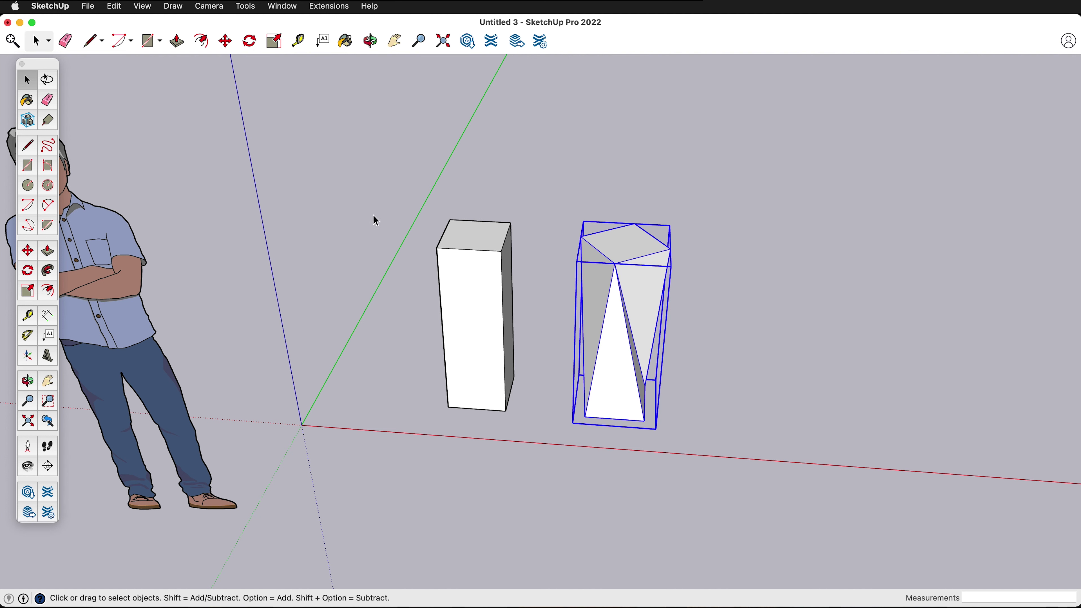
click(27, 184)
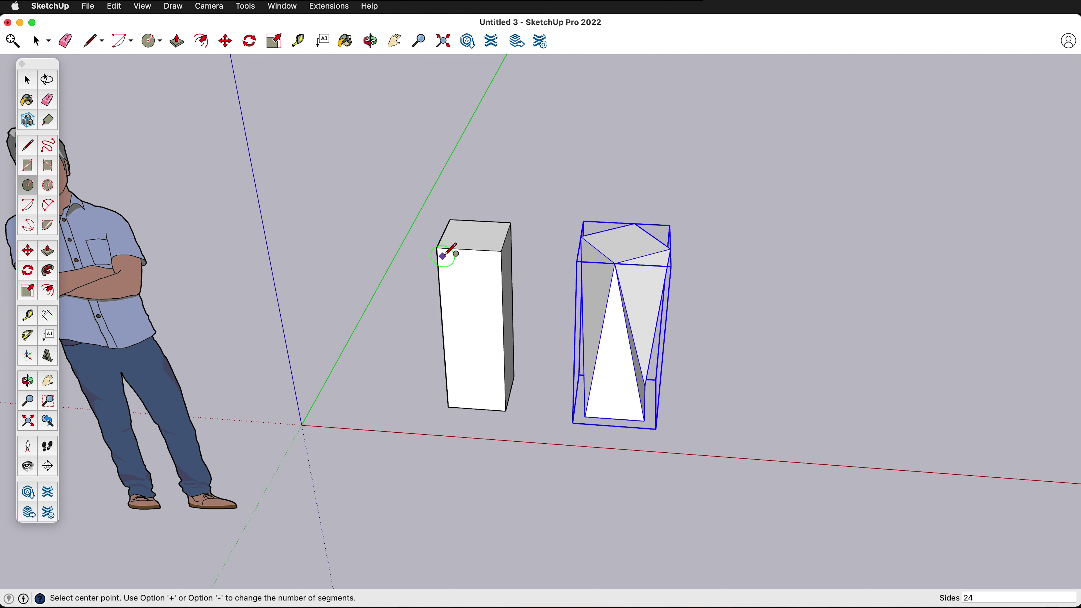
scroll(443, 256, up, 5)
click(496, 213)
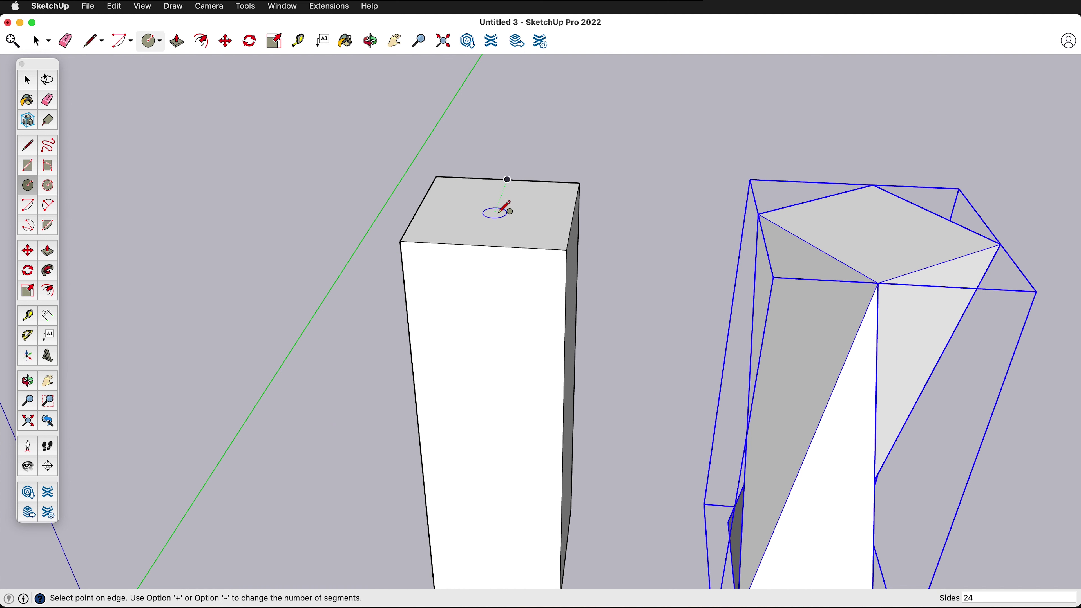
click(519, 212)
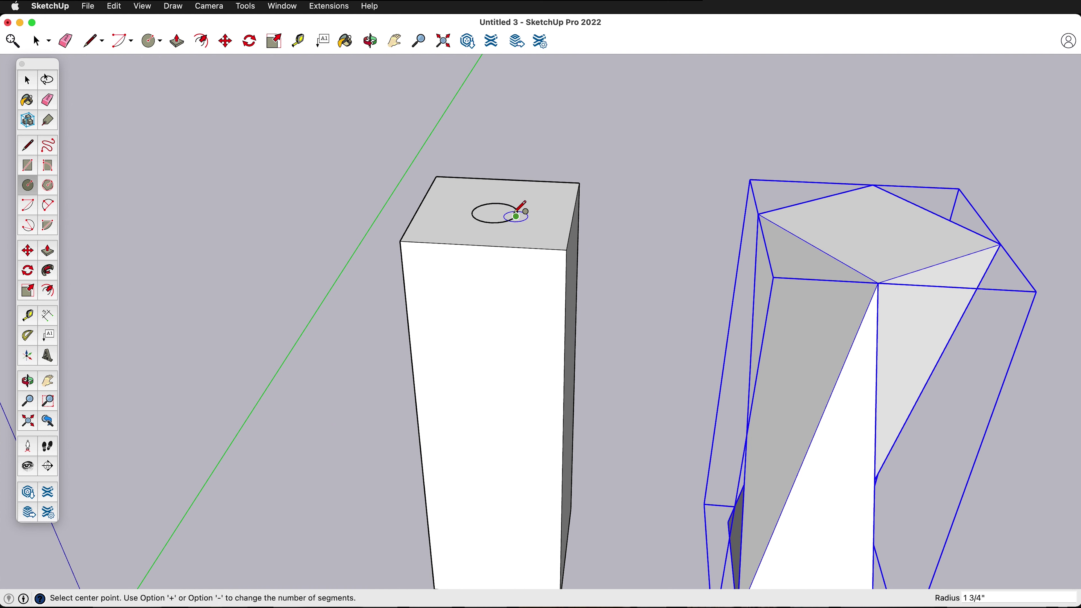
- Push/Pull the circle up 1 3/4" into a vase base, and scale its top face slightly larger about its centre
key(p)
click(494, 218)
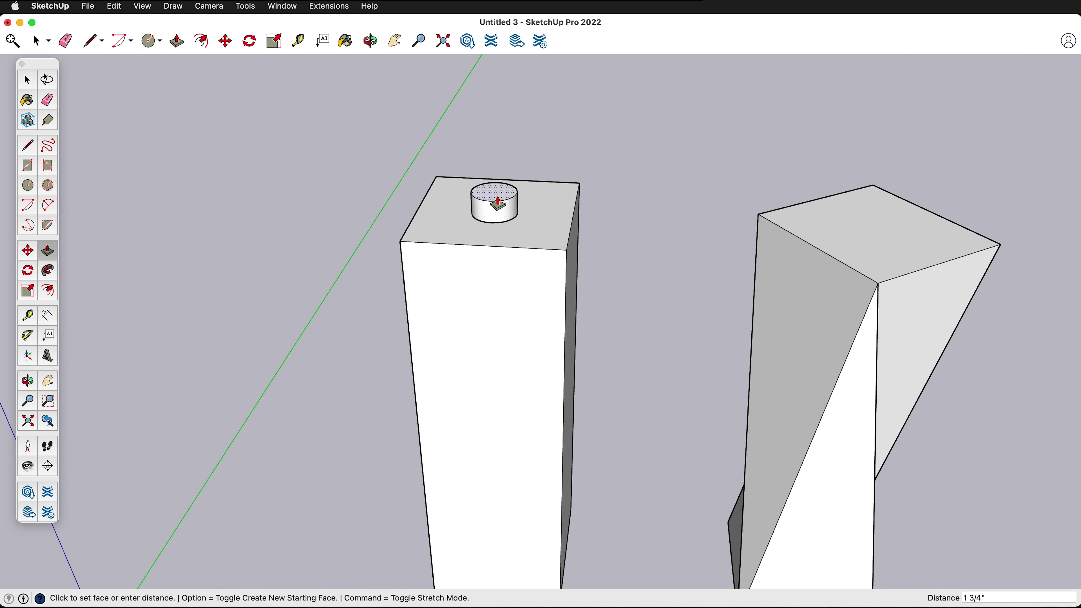
click(498, 203)
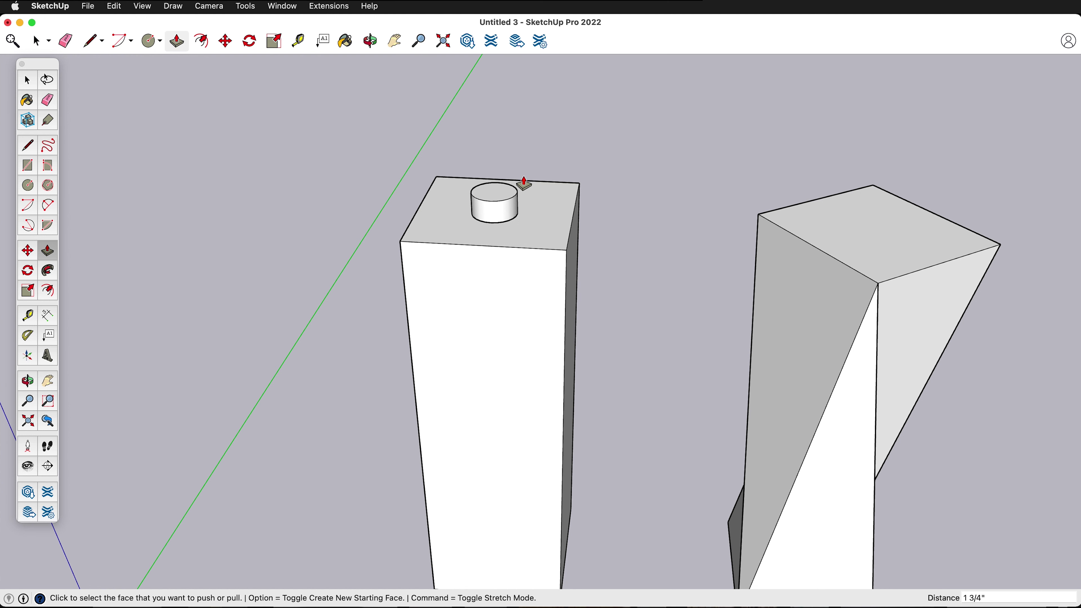
key(space)
click(496, 201)
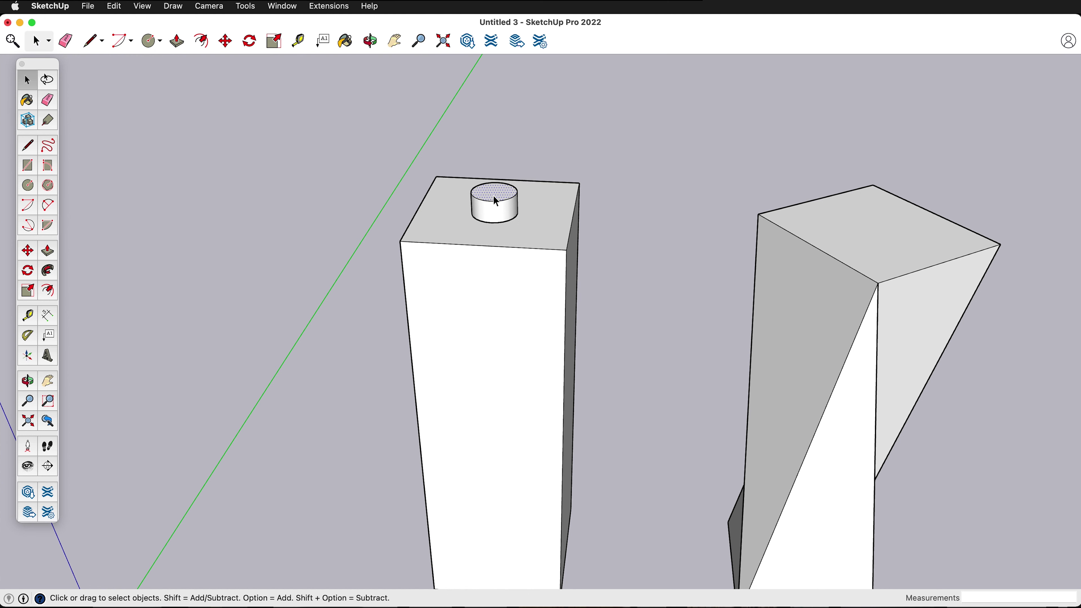
key(s)
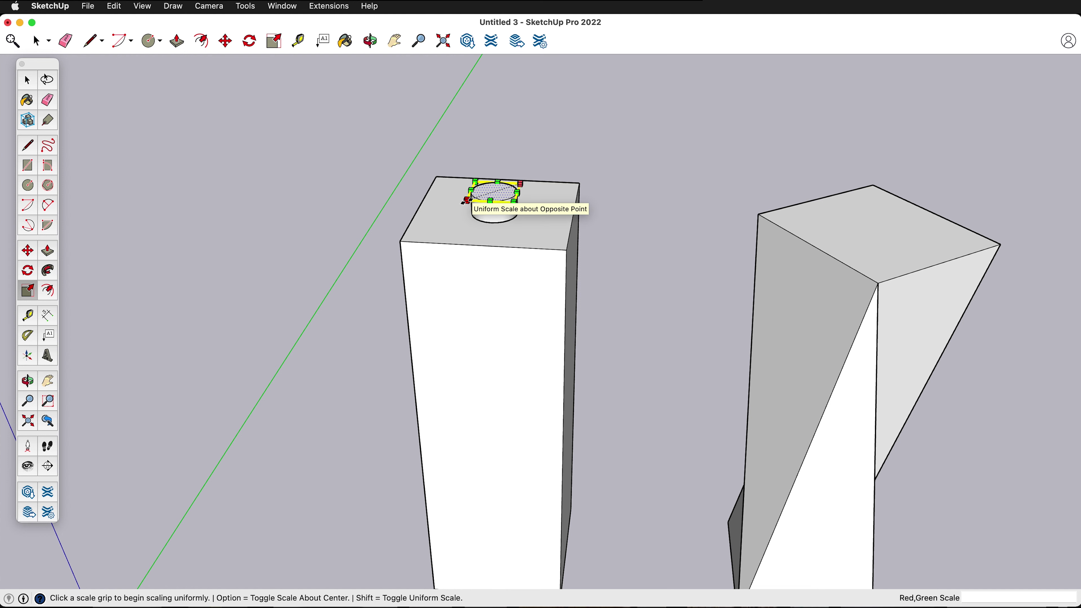
alt+drag(465, 199, 457, 203)
- Extend the vase upward by pulling its top face 1/4" and a further 1 3/16"
key(p)
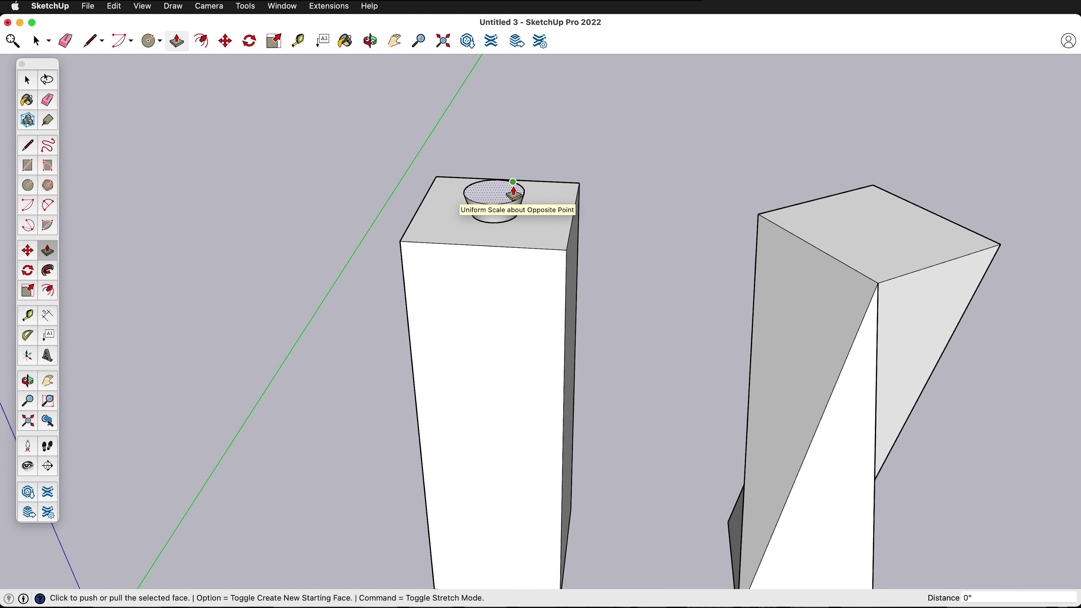
click(504, 172)
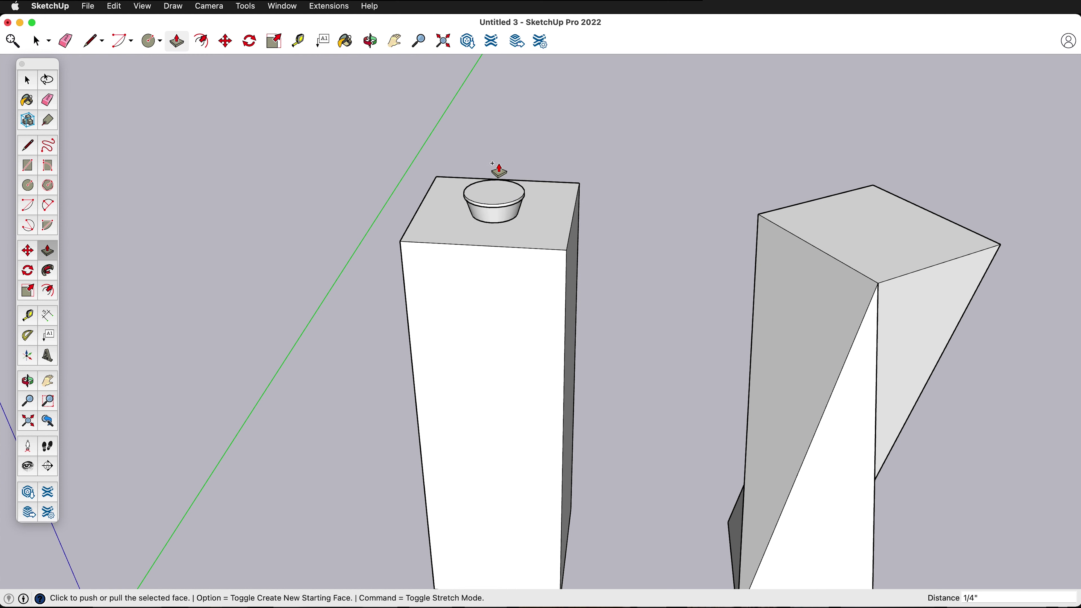
click(491, 191)
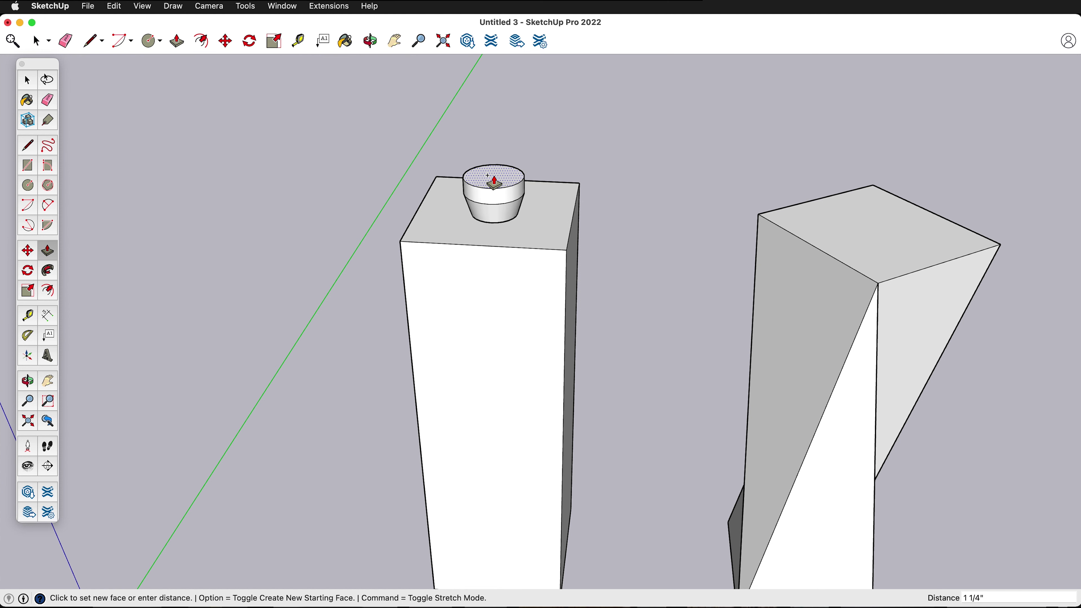
click(493, 185)
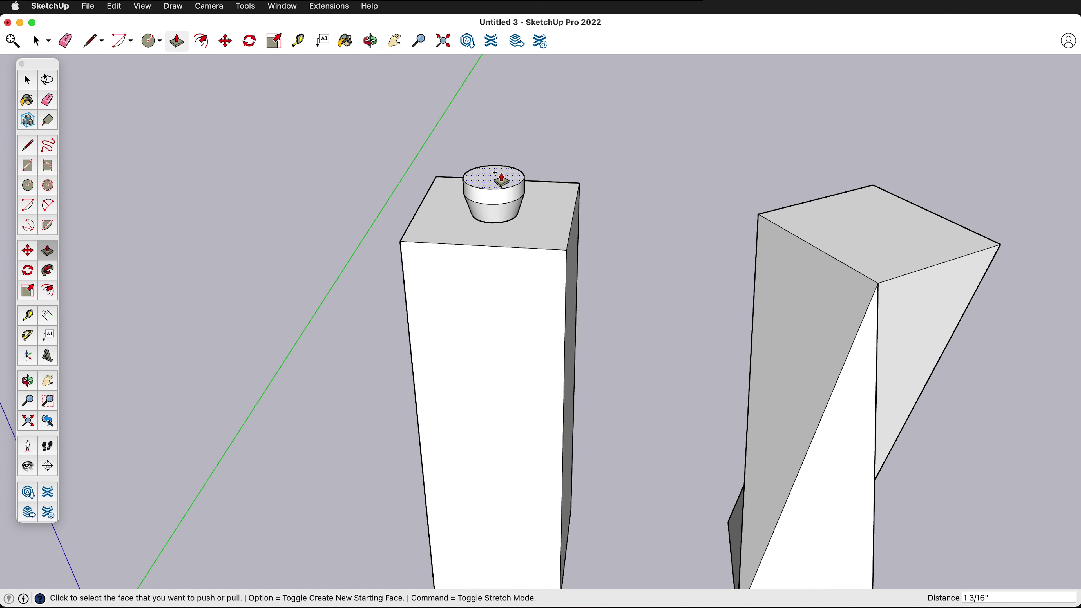
- Scale the vase's top face uniformly about its centre by a factor of 1.29
key(s)
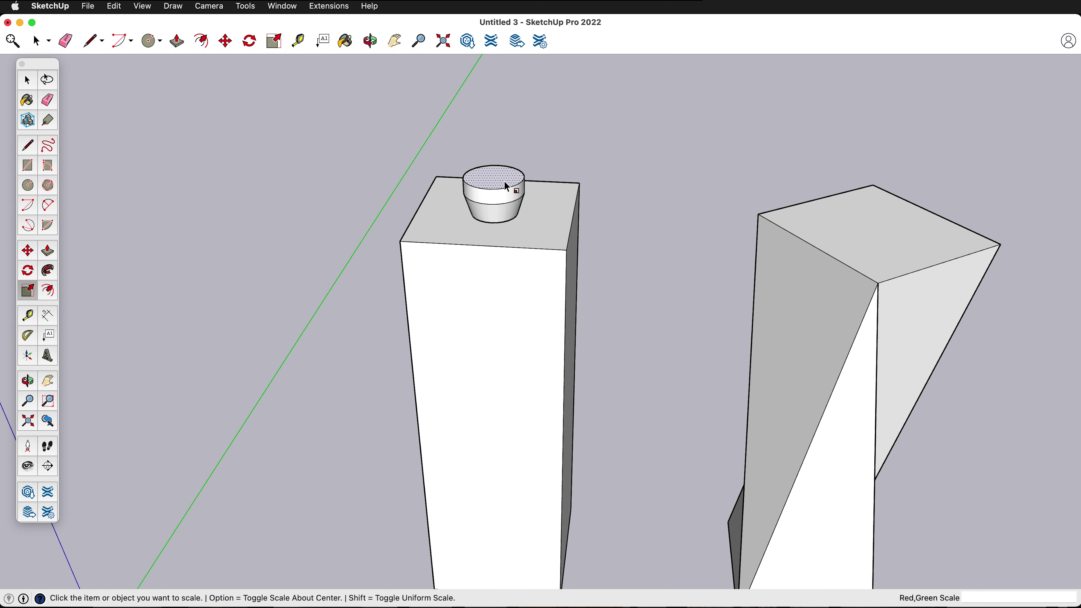
click(476, 187)
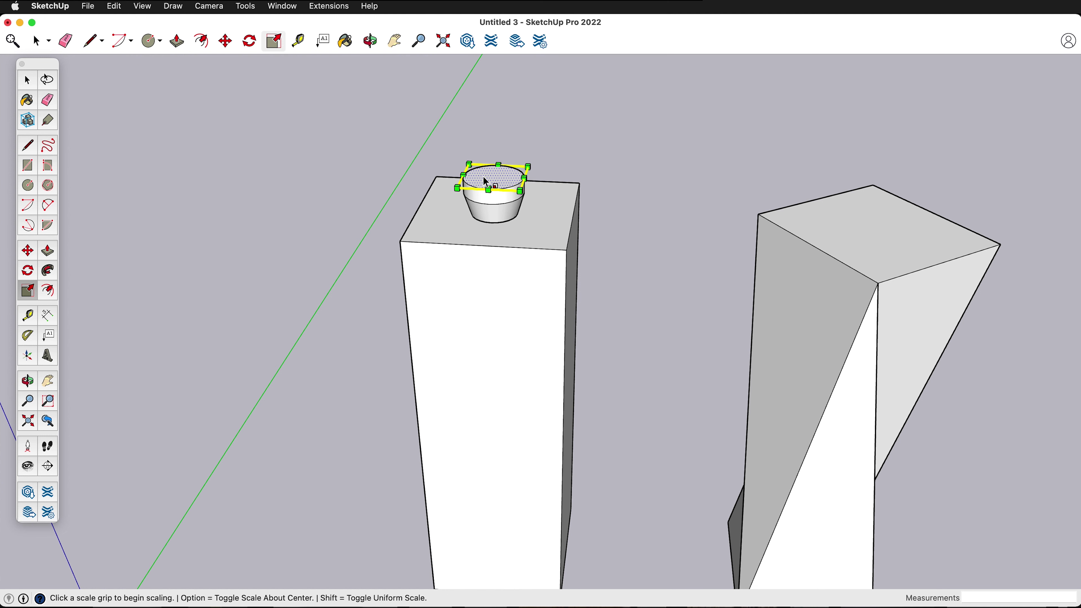
key(alt)
click(456, 188)
click(447, 191)
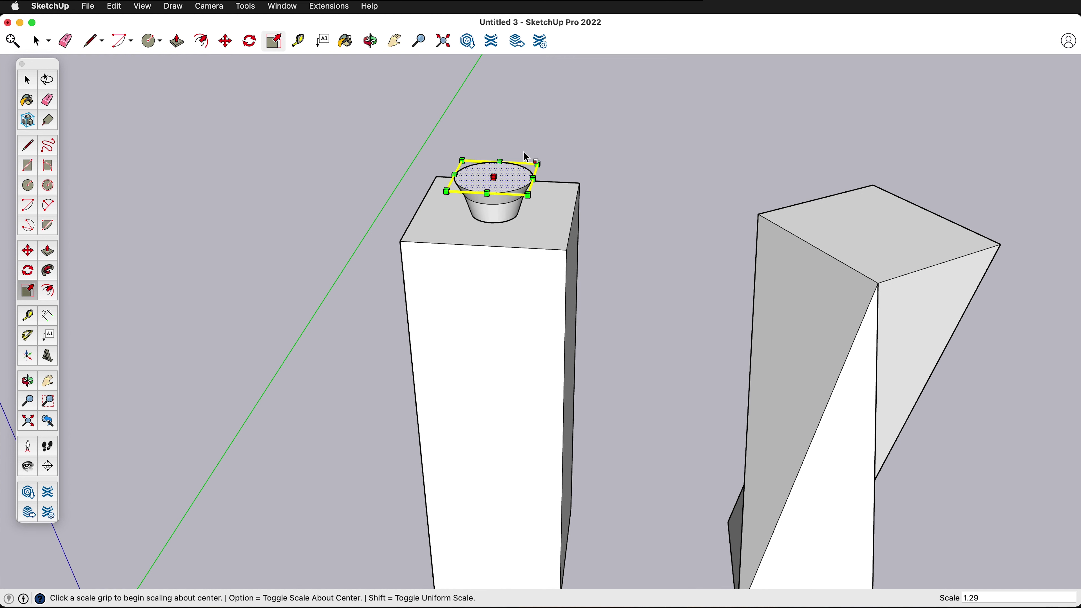
- Push/Pull the vase's top face up 3 1/16" for the body, and pull a separate shoulder section up from it
key(p)
click(512, 179)
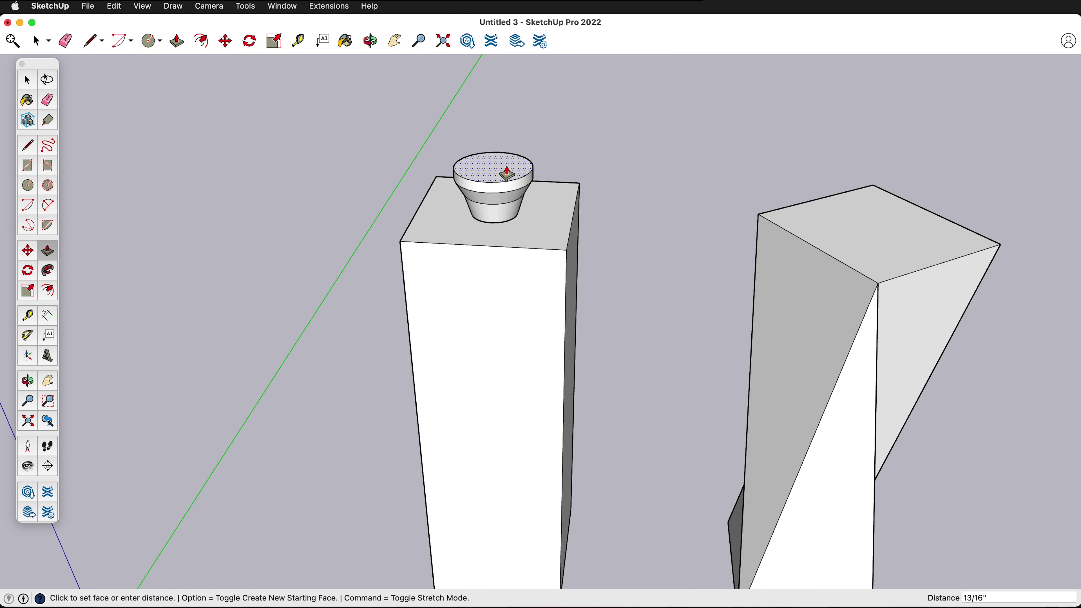
click(507, 145)
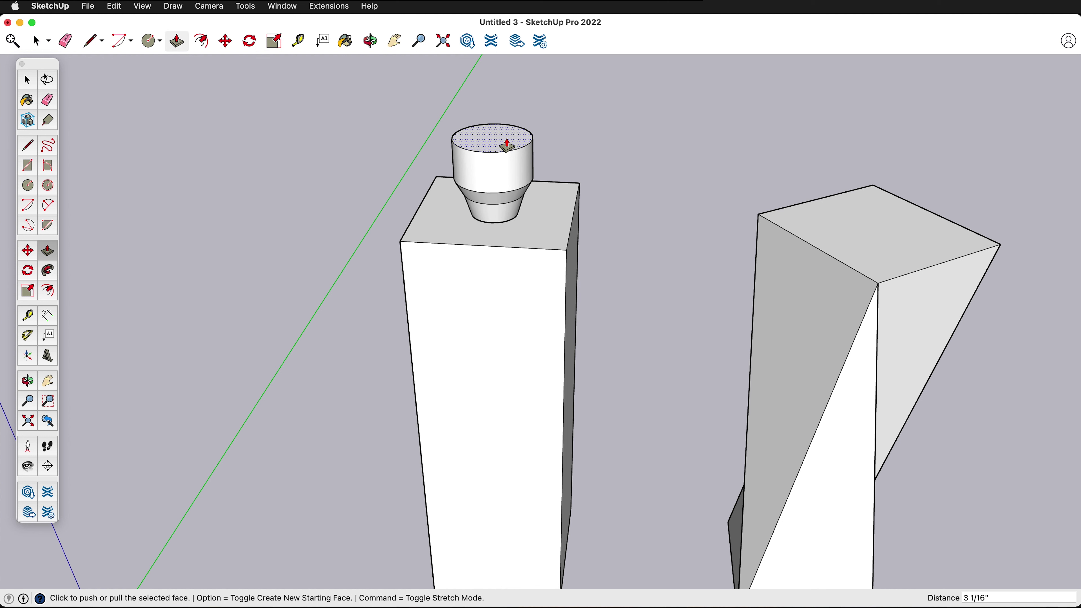
click(502, 143)
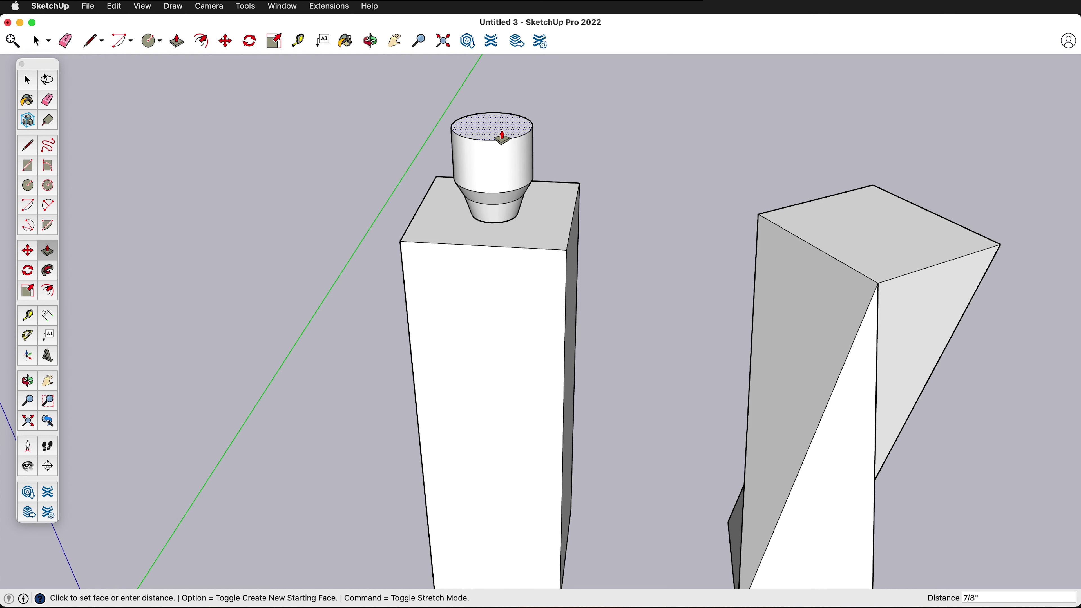
click(501, 121)
- Scale the shoulder section's top face uniformly about its centre by 0.50 to taper the vase inward
key(s)
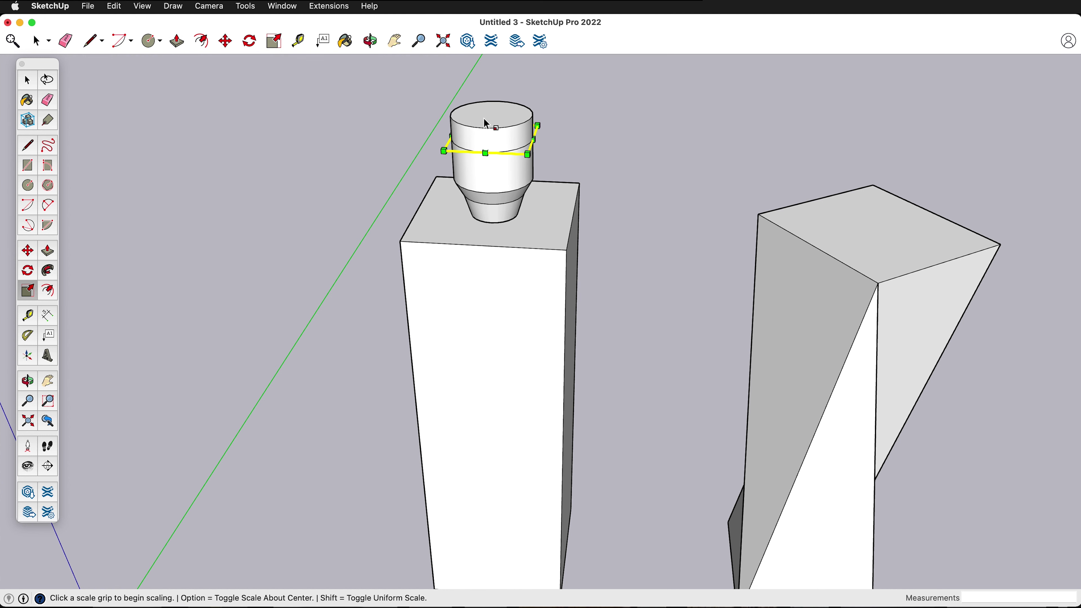
key(space)
click(484, 114)
key(s)
key(alt)
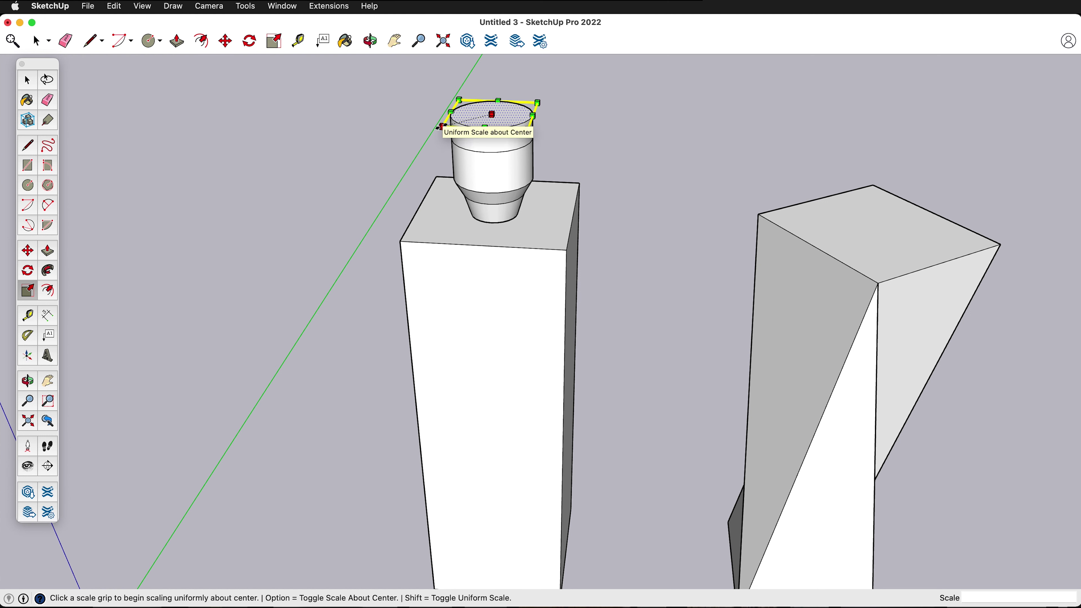
click(442, 126)
click(468, 119)
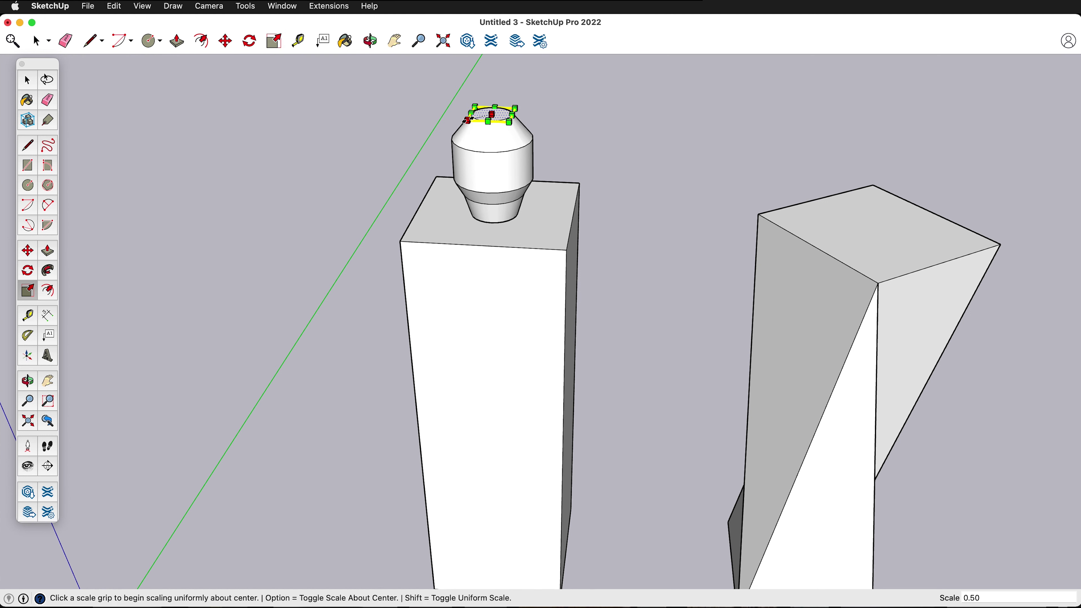
- Push/Pull the narrowed top face up about 15/16" to form the vase's neck
key(p)
click(493, 115)
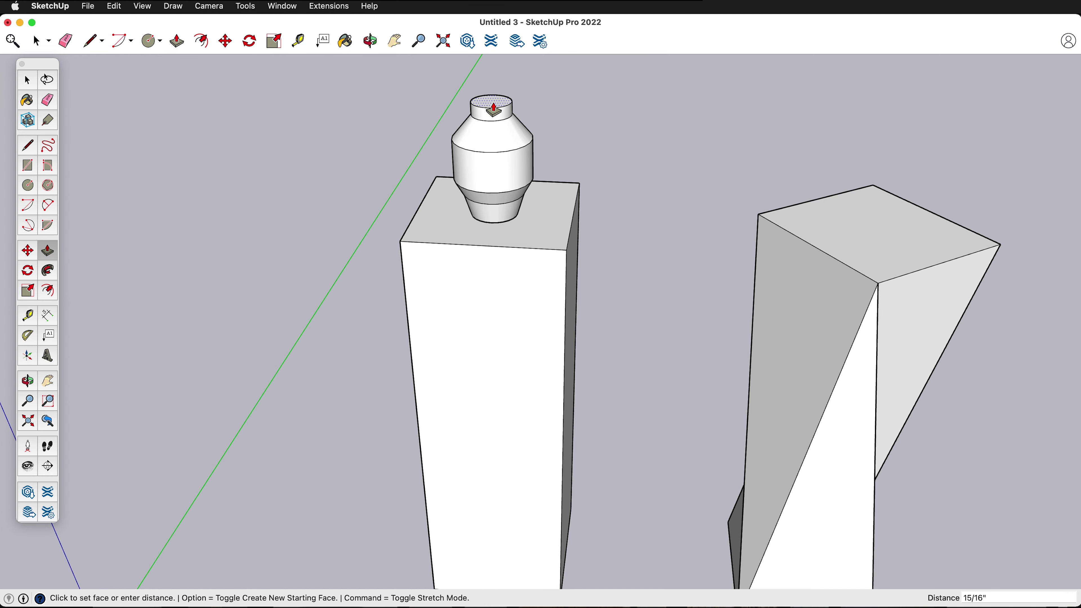
click(494, 107)
- Pull the neck's top face up about 1/4" as a new section with its own starting face for the lip
scroll(495, 92, down, 3)
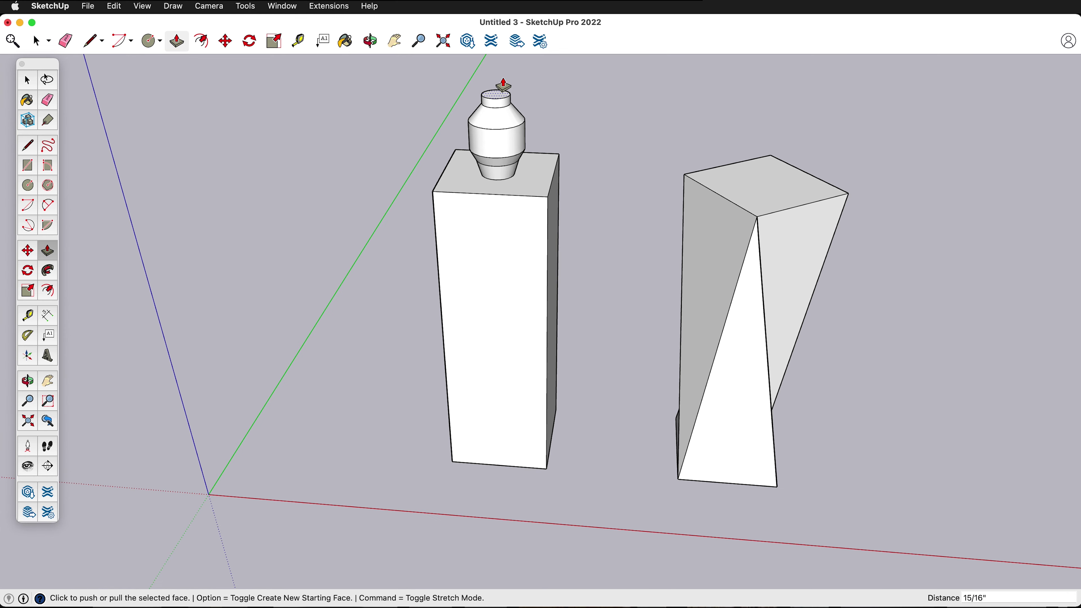
scroll(494, 91, up, 8)
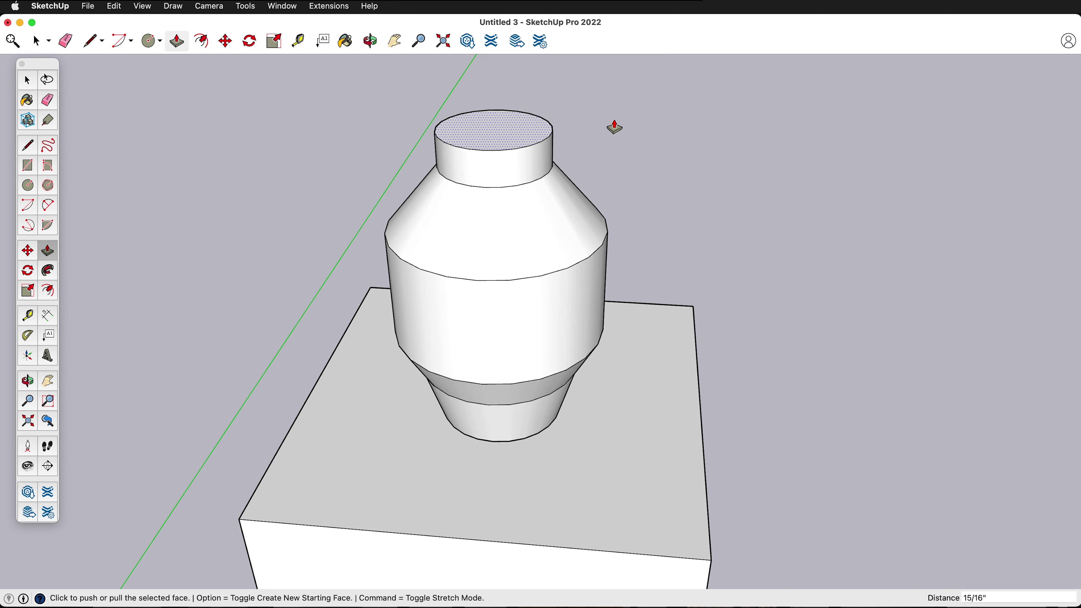
middle_drag(614, 127, 593, 184)
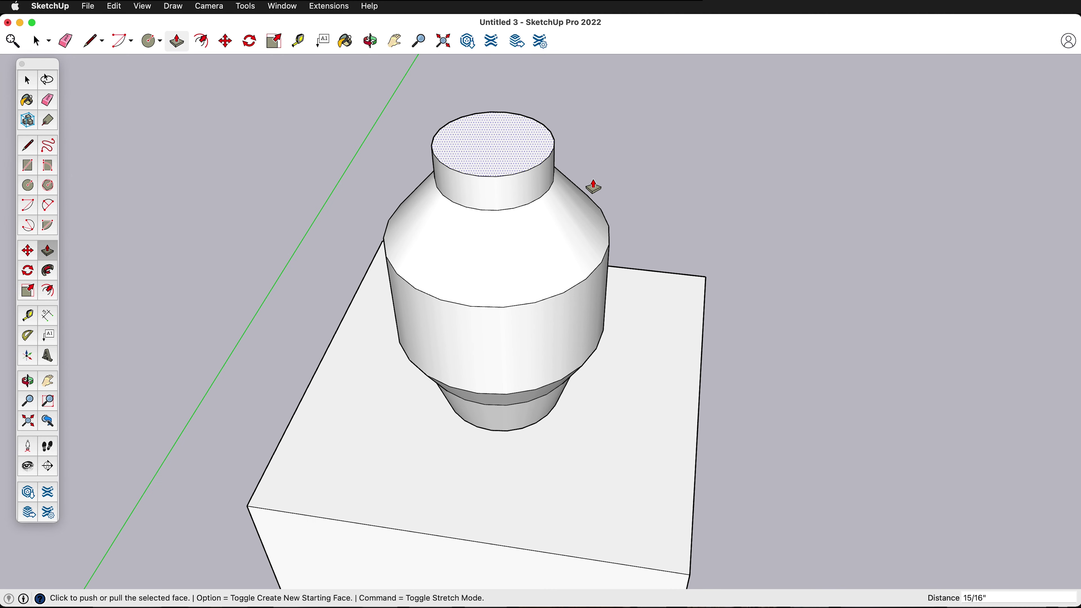
click(498, 167)
key(alt)
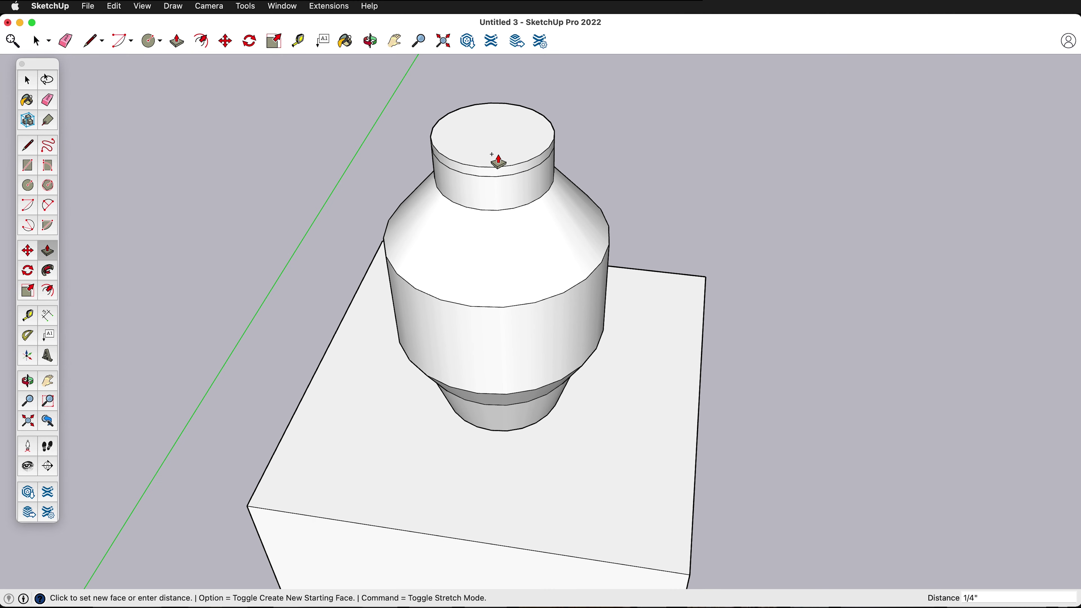
click(492, 154)
- Scale the lip's top face slightly larger about its centre to flare the vase's rim
key(space)
click(492, 151)
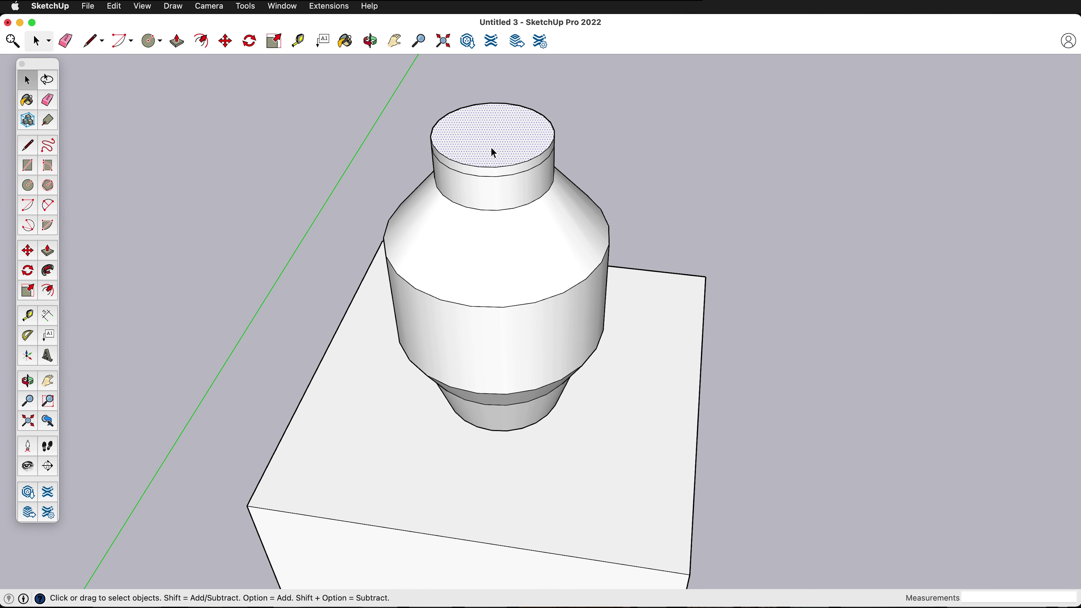
key(s)
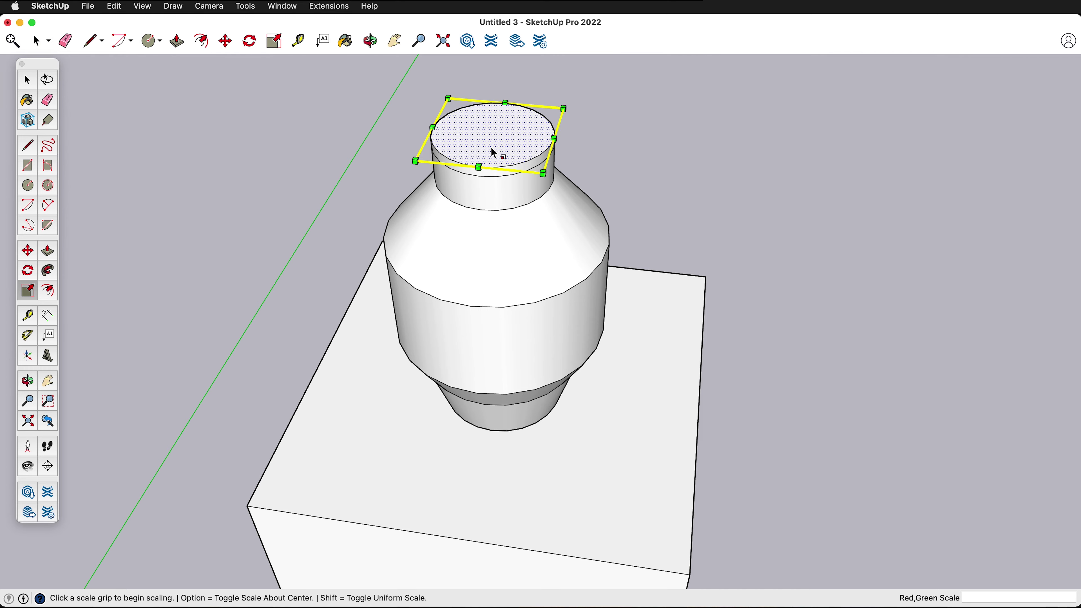
click(414, 161)
key(alt)
click(408, 162)
- Select all of the vase's connected geometry and make it a group
key(o)
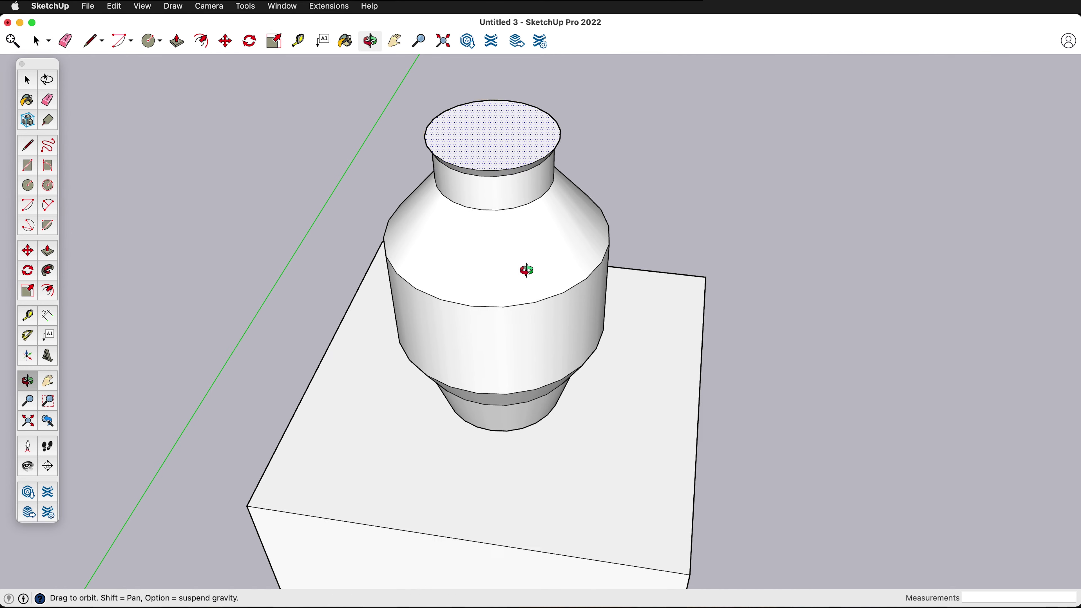
drag(518, 271, 625, 100)
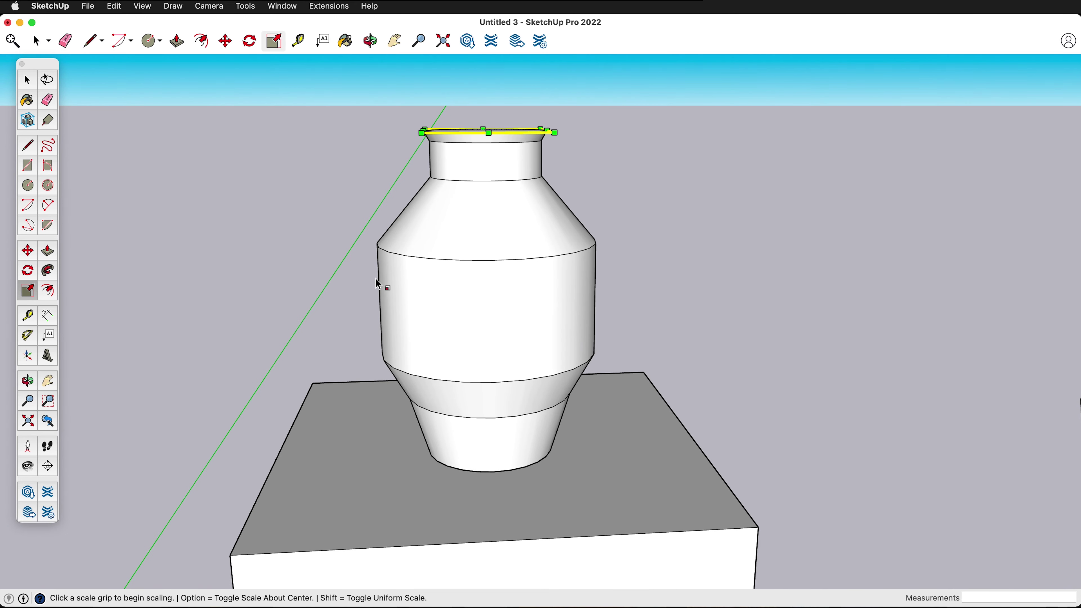
scroll(376, 278, down, 10)
key(space)
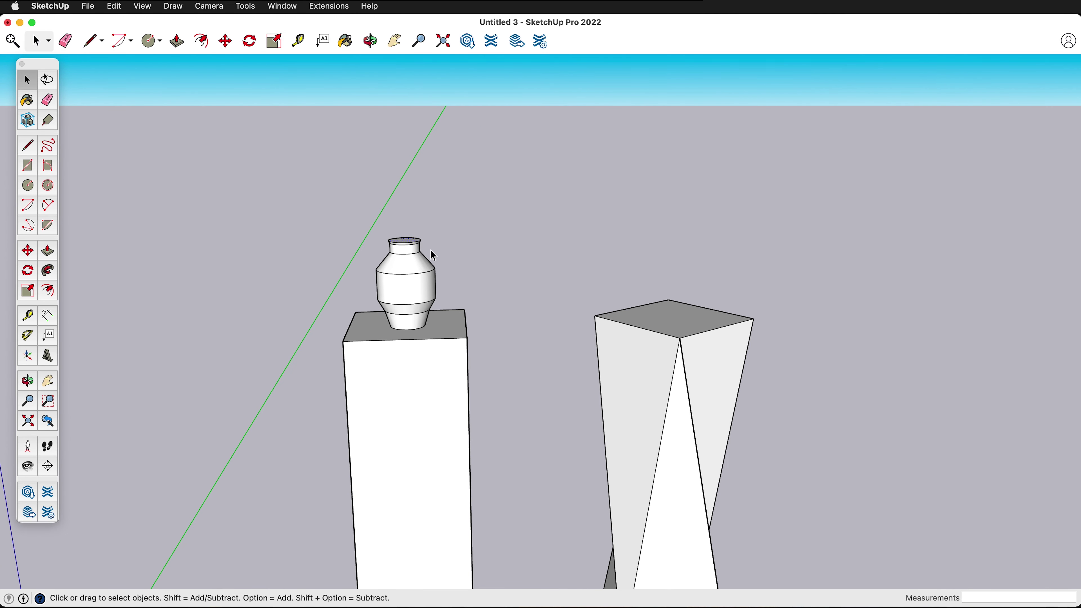
triple_click(413, 284)
key(super+g)
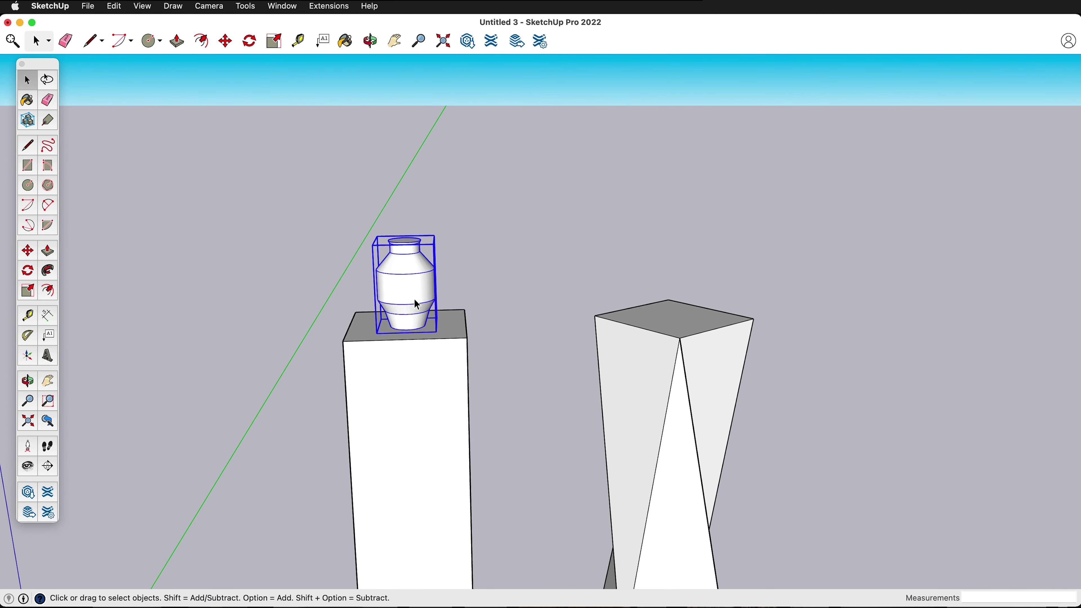
- Copy the vase group from the box pedestal onto the top face of the twisted pedestal, about 2' 4 5/16" away
middle_drag(418, 303, 346, 506)
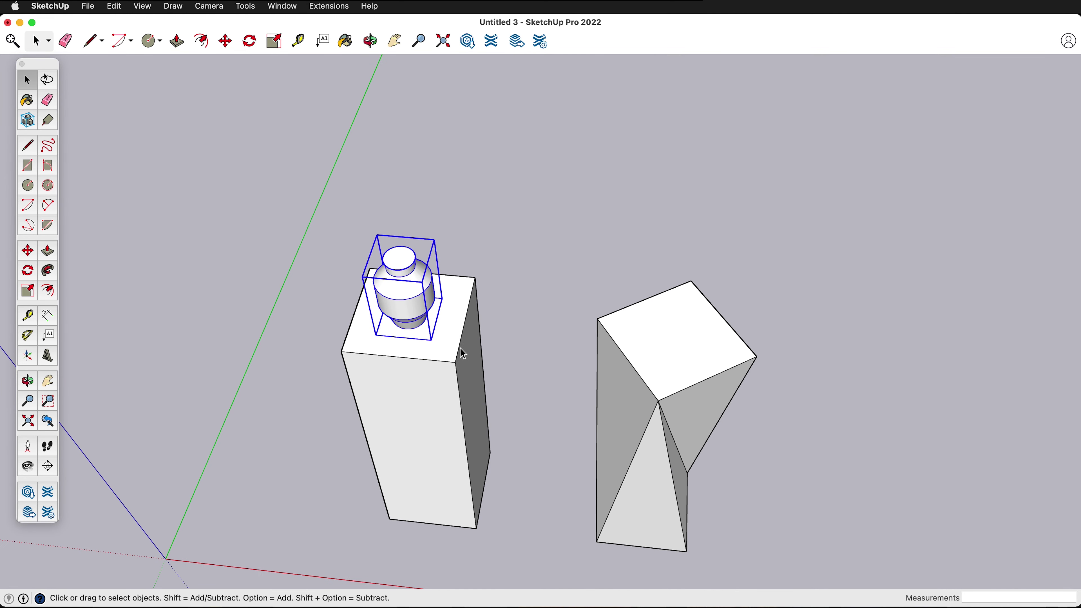
key(m)
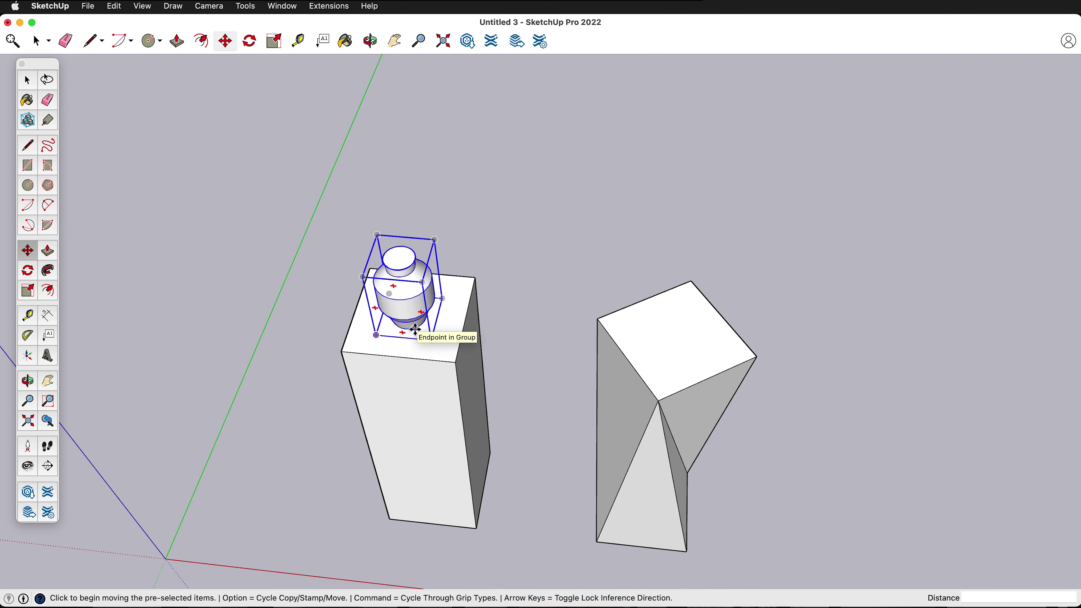
click(414, 330)
key(alt)
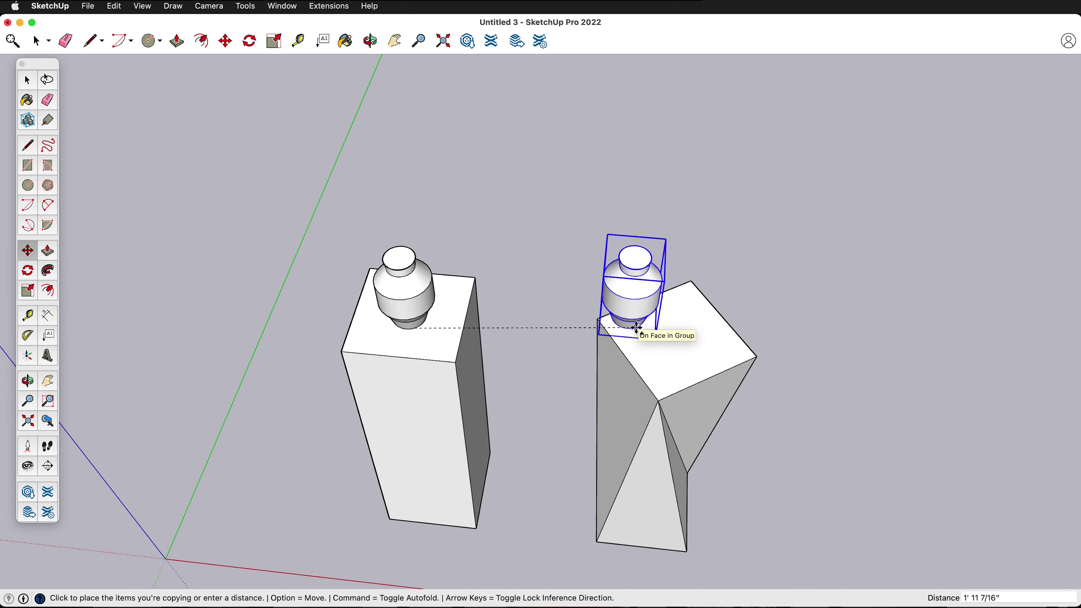
click(683, 356)
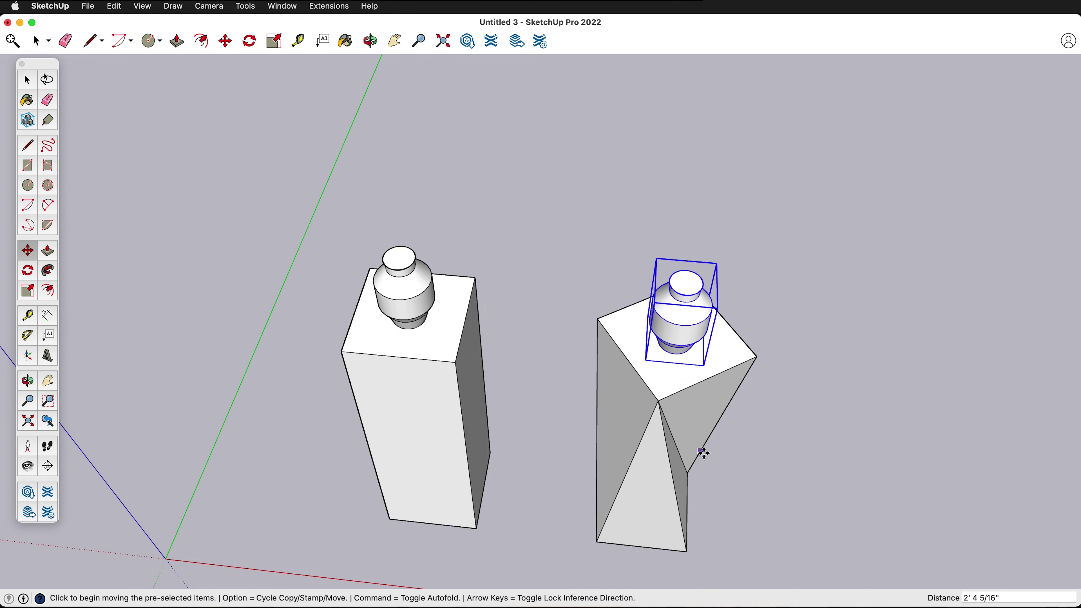
- Draw a 1' by 1' square on the ground beside the twisted pedestal, in line with the row
middle_drag(699, 451, 998, 360)
scroll(672, 336, down, 3)
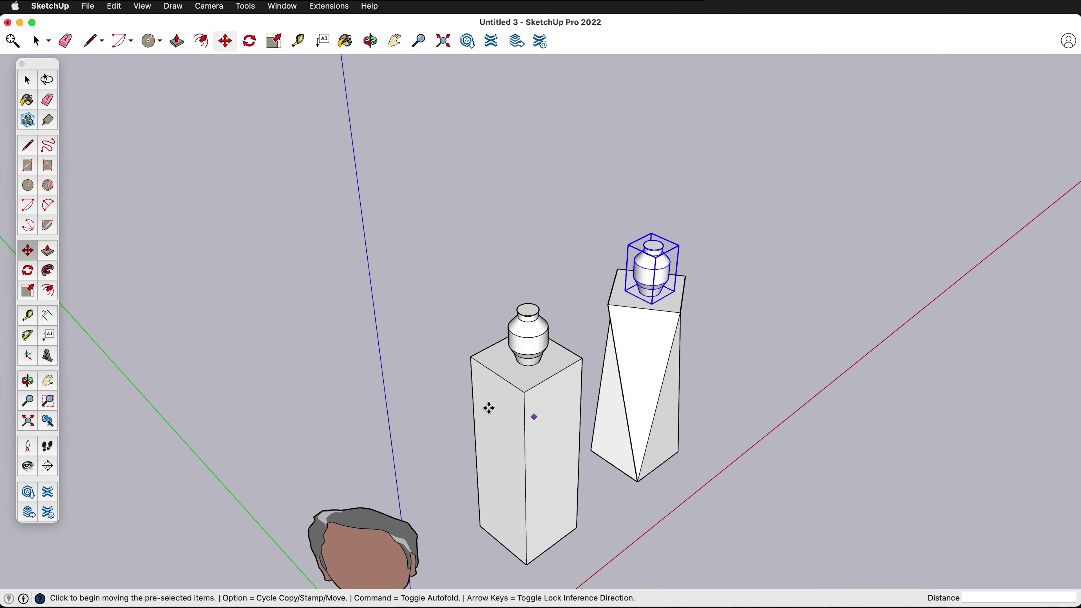
scroll(255, 314, down, 3)
middle_drag(837, 435, 468, 385)
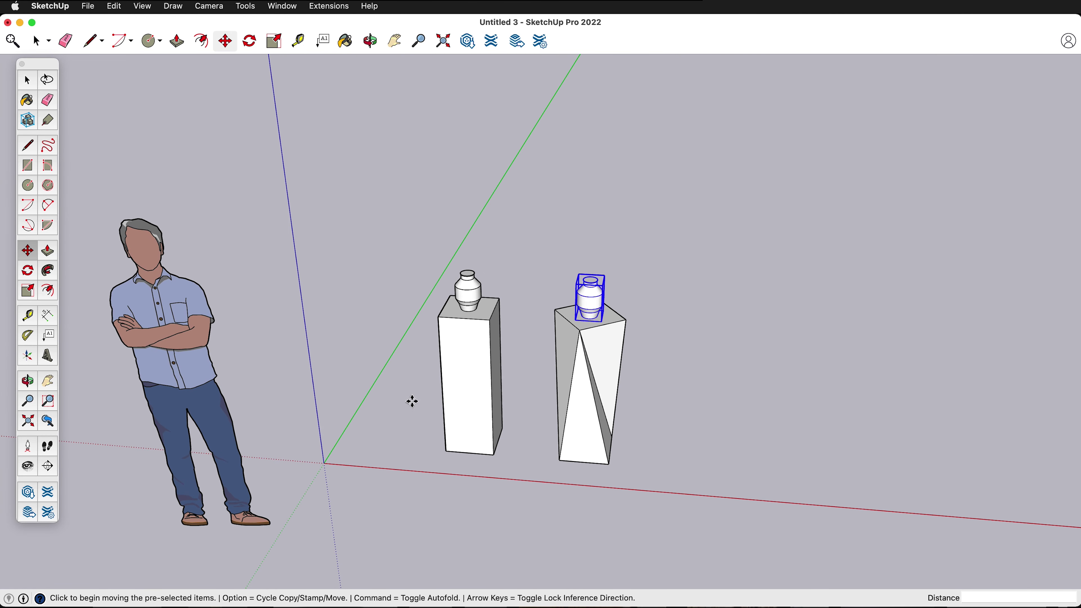
scroll(438, 383, down, 2)
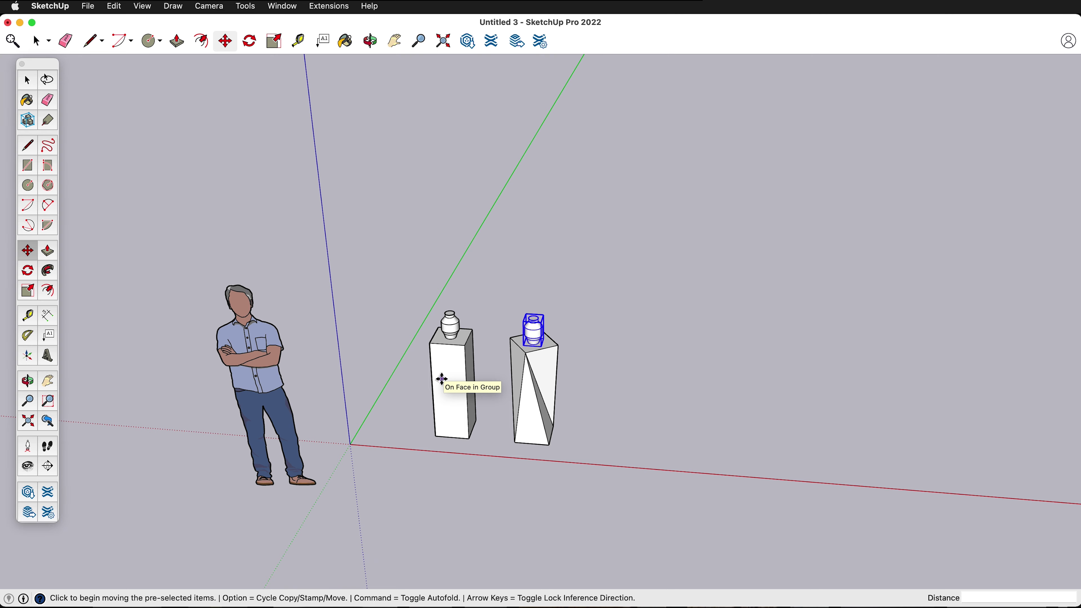
middle_drag(724, 420, 444, 343)
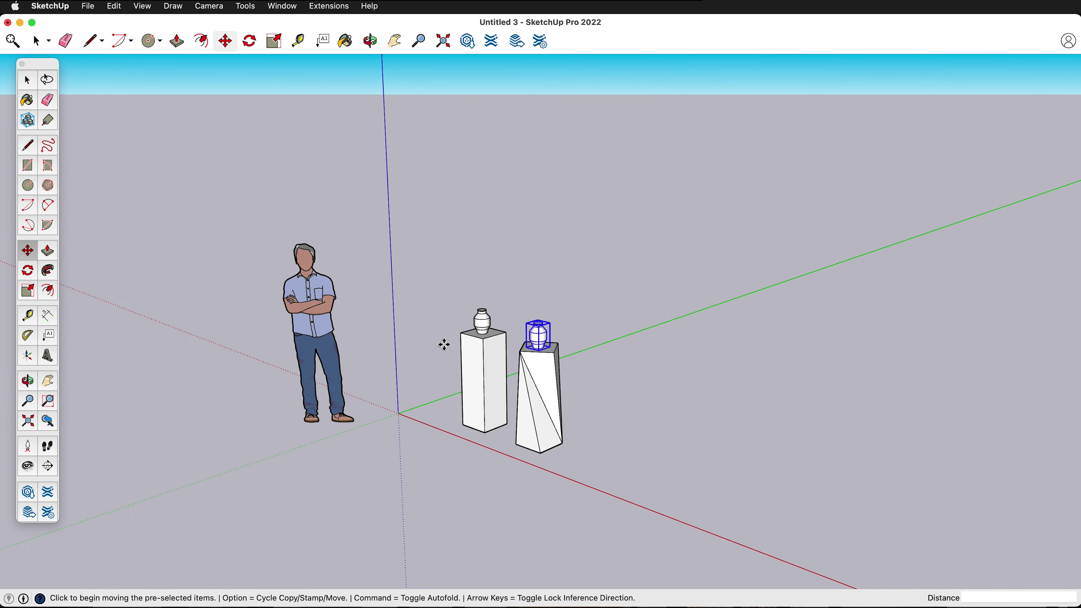
scroll(443, 342, down, 2)
scroll(573, 440, up, 2)
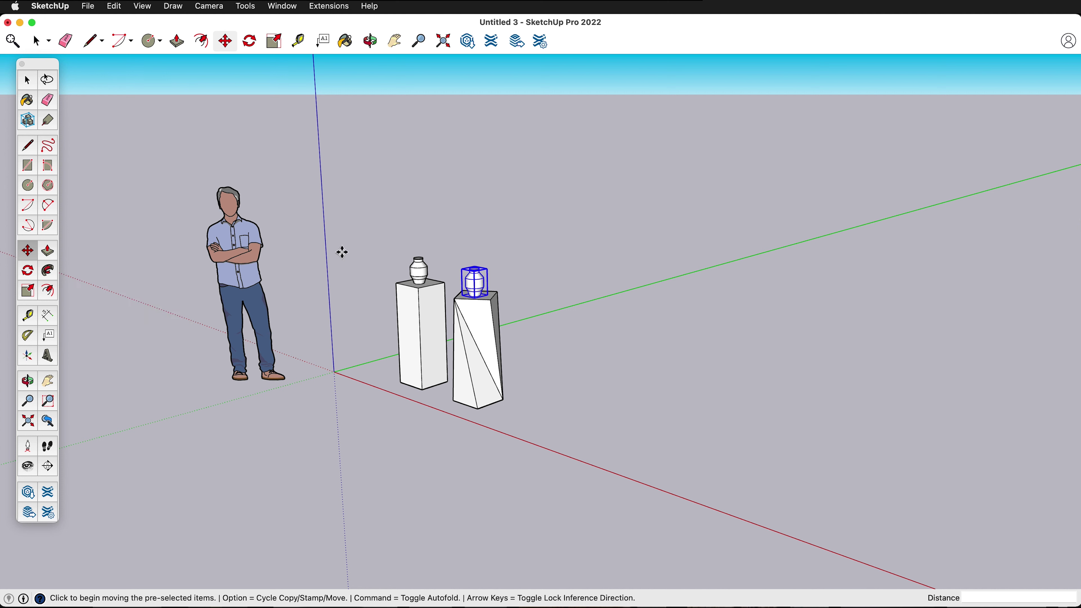
click(28, 167)
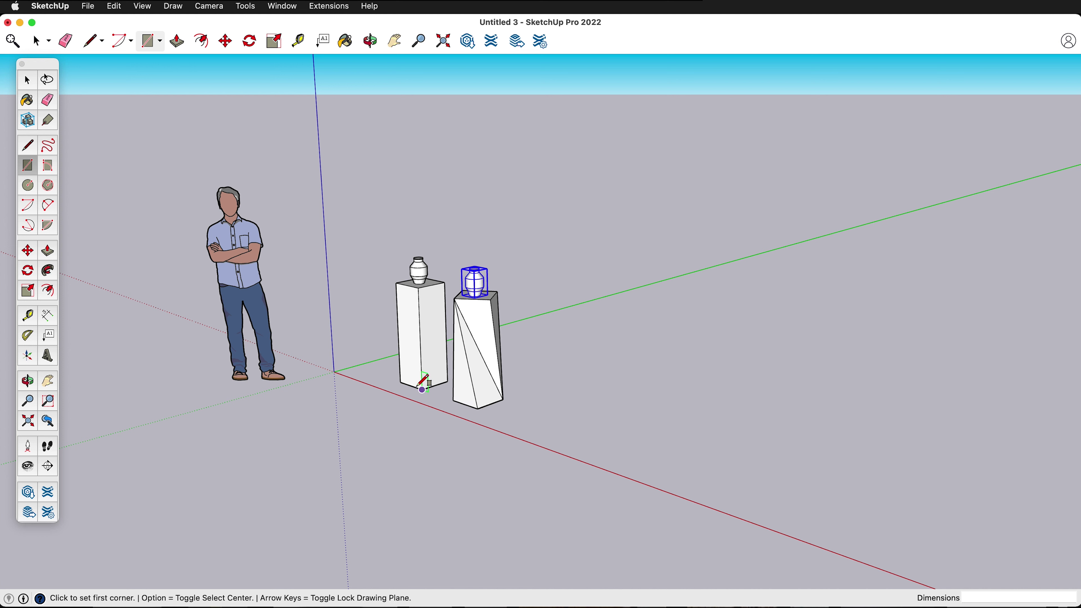
click(521, 425)
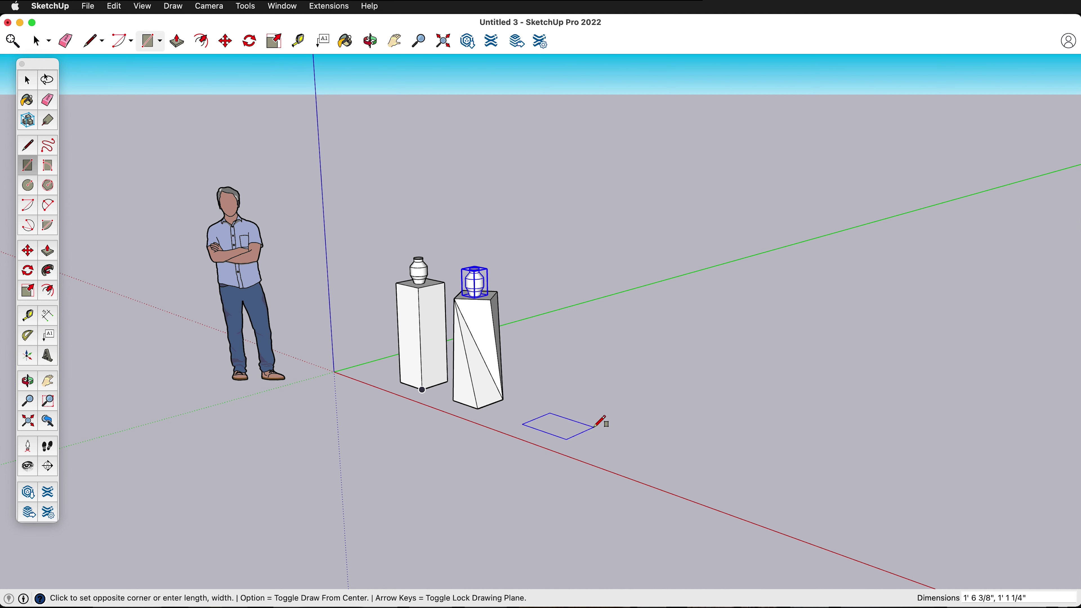
text(1',1)
key(Return)
- Push/Pull the new square up 1/4" to make a thin base plate
key(p)
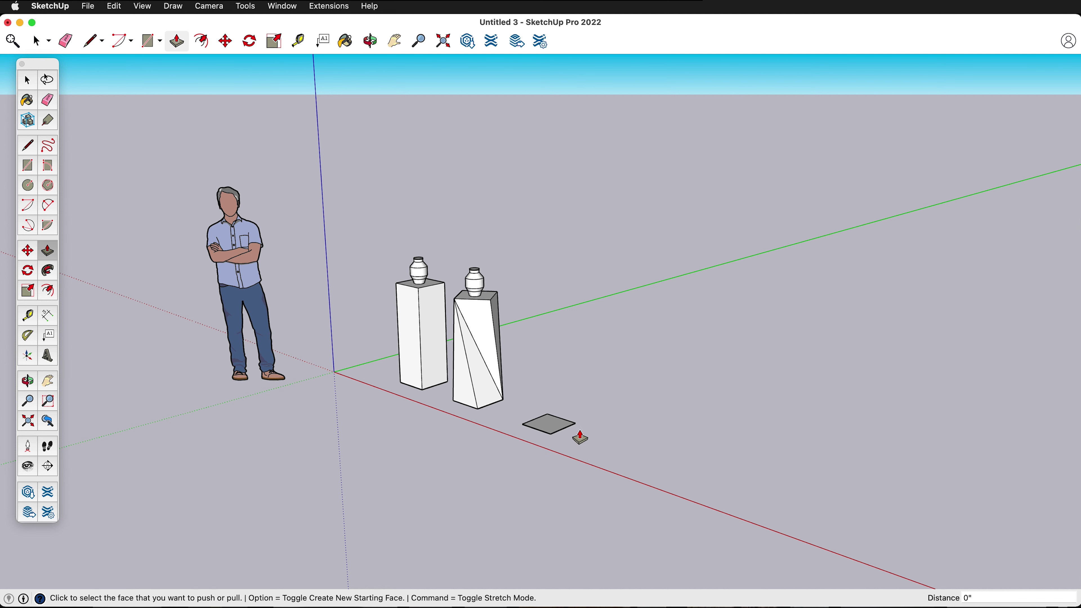
scroll(553, 439, up, 10)
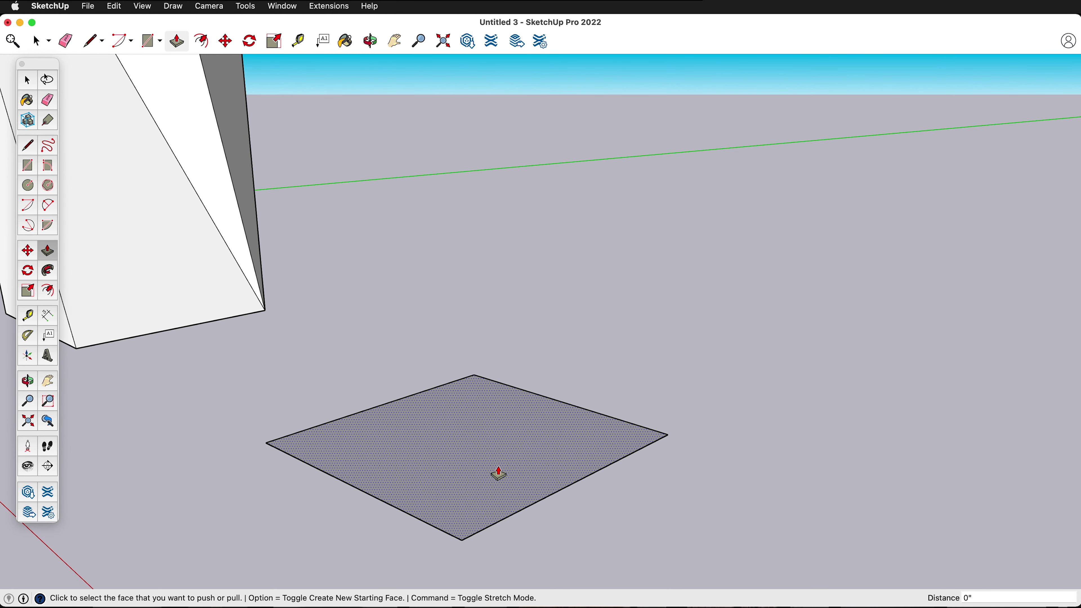
click(486, 476)
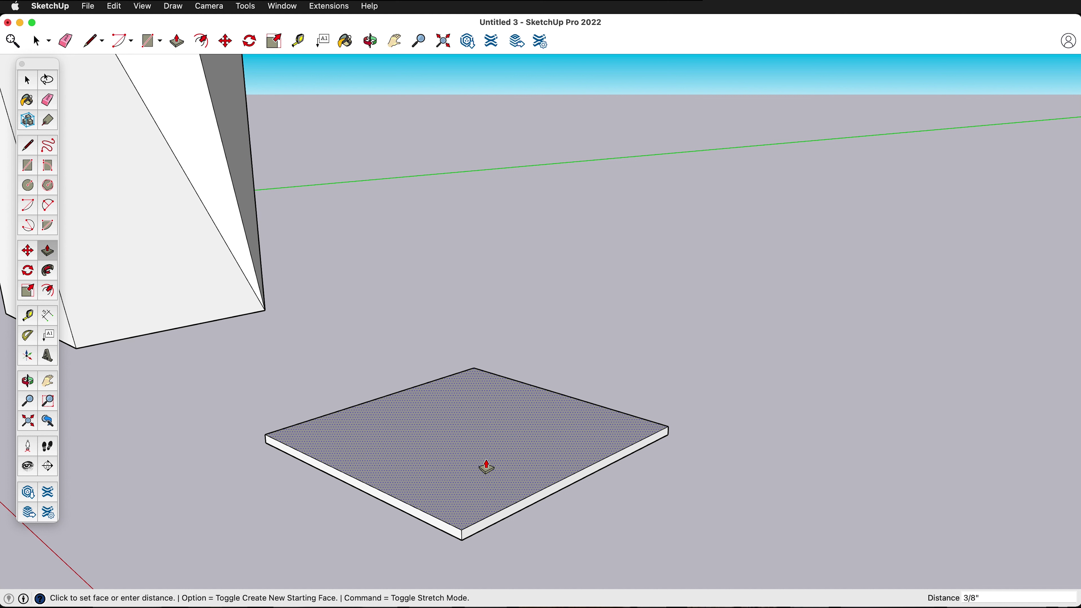
click(487, 468)
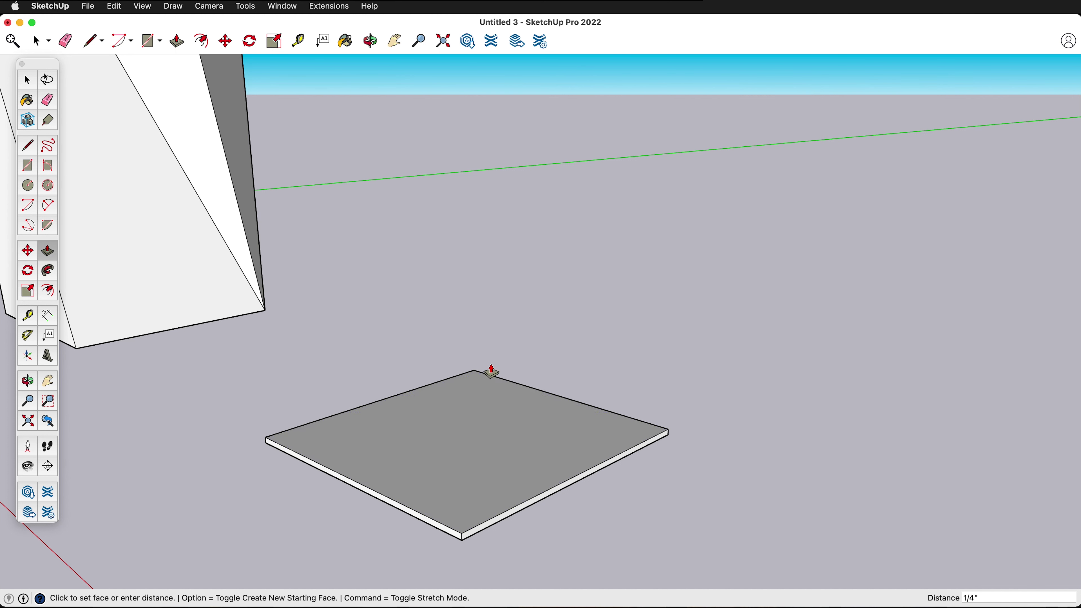
- Select all of the base plate's connected geometry and make it a group
scroll(502, 374, down, 5)
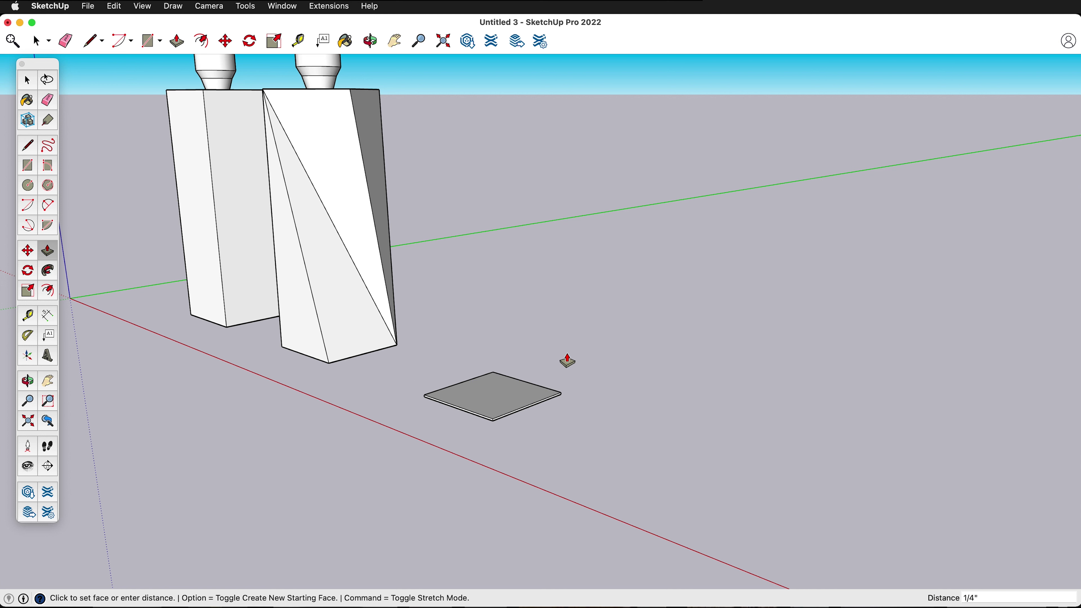
key(space)
click(492, 398)
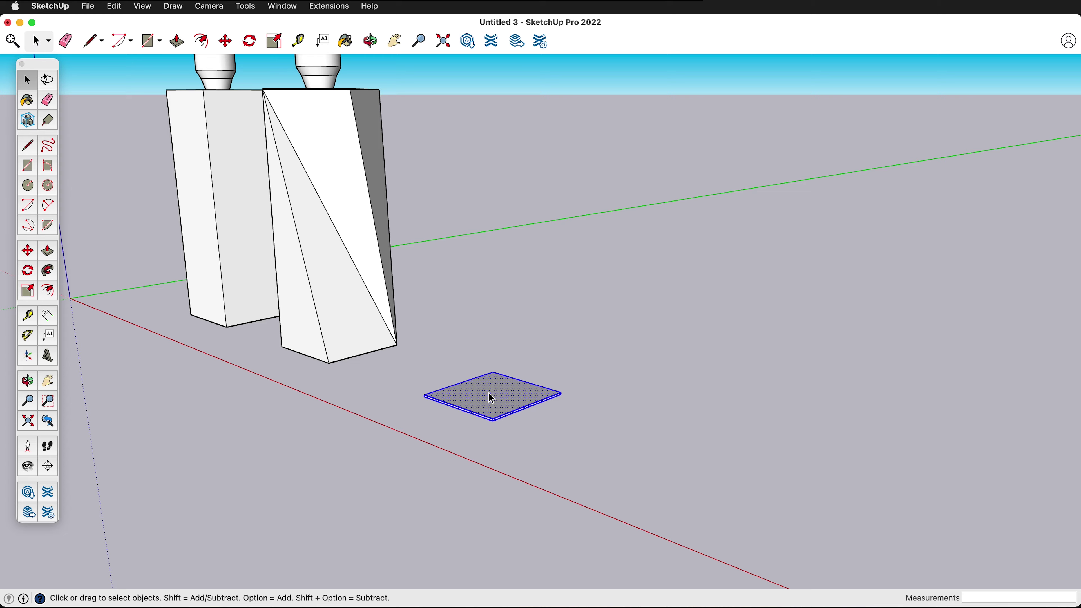
key(super+shift+a)
- Draw a circle with a .25" radius on the base plate's upper face, just inside one corner
middle_drag(494, 411, 683, 543)
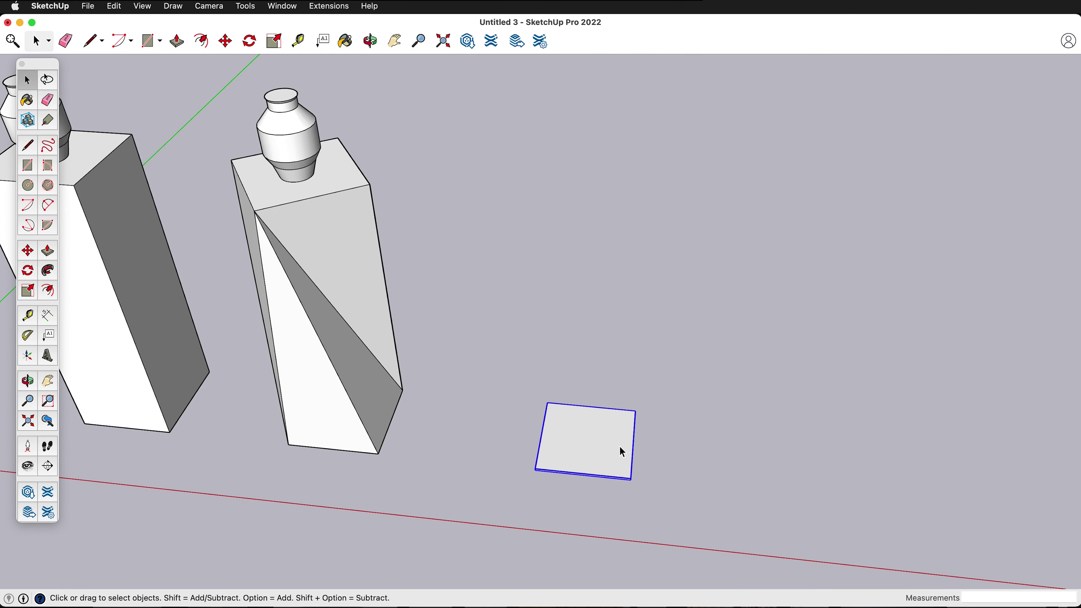
middle_drag(621, 451, 575, 330)
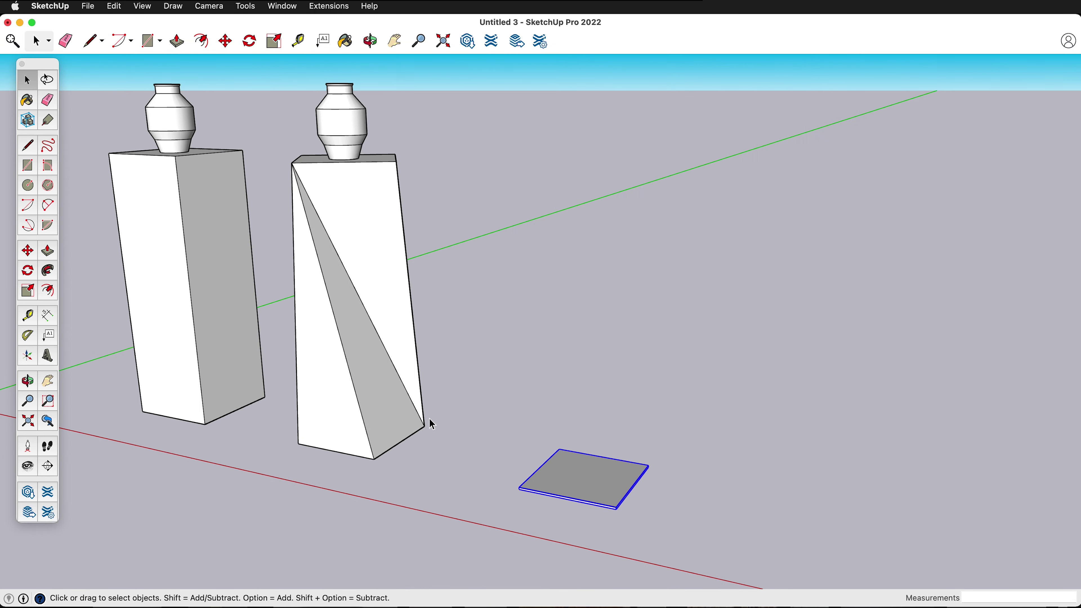
click(28, 186)
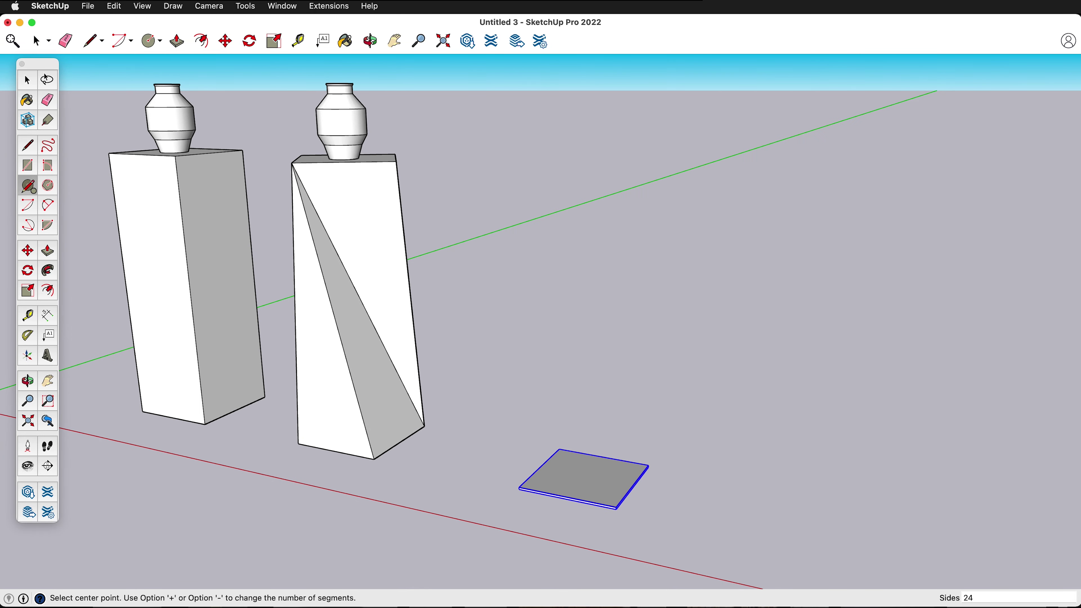
middle_drag(567, 489, 568, 434)
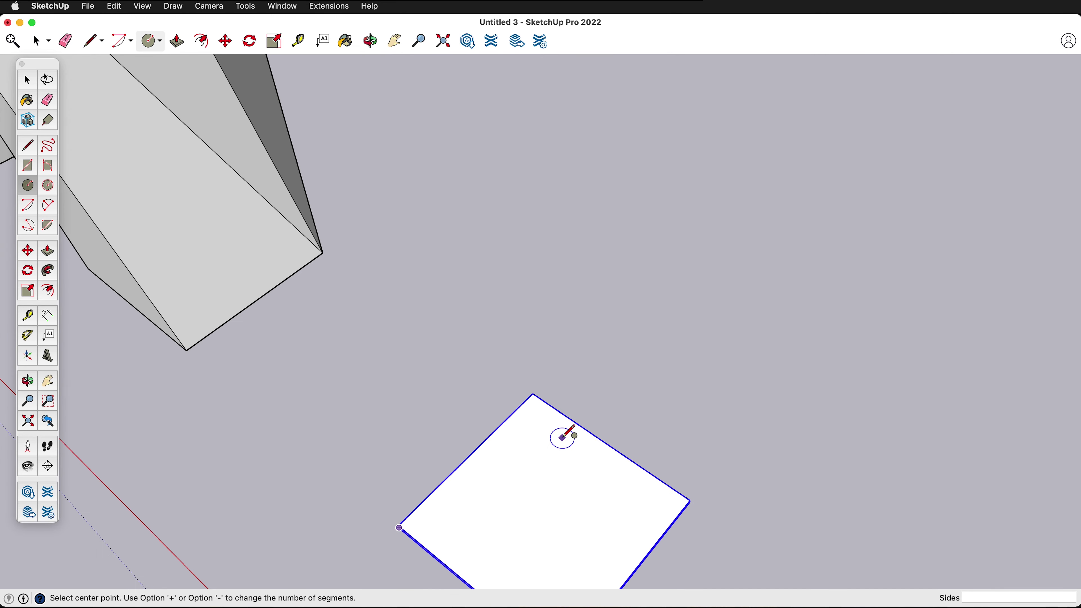
scroll(562, 437, up, 3)
click(510, 387)
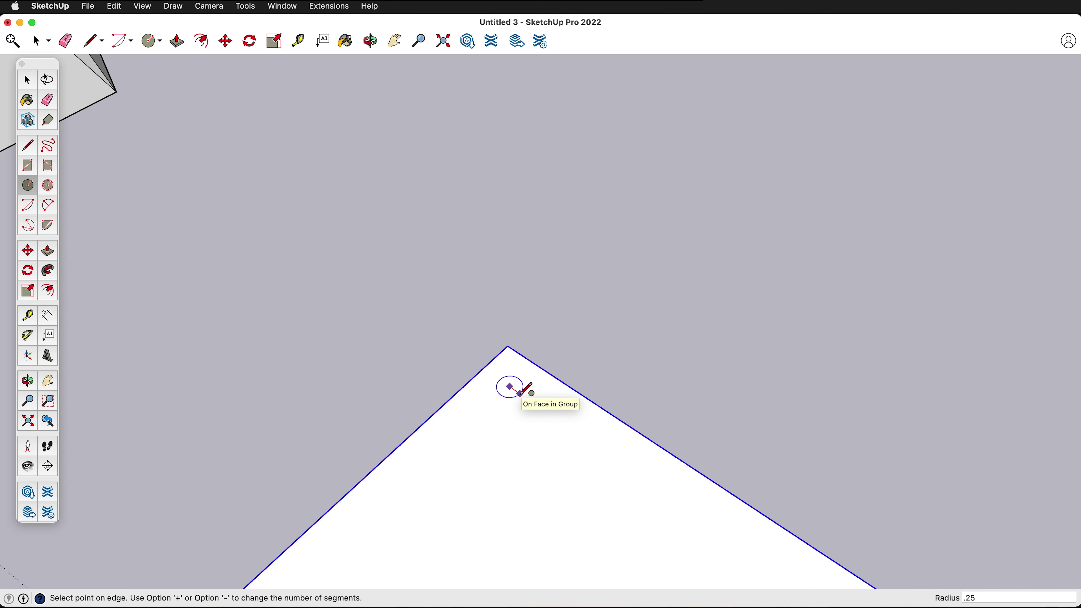
click(521, 395)
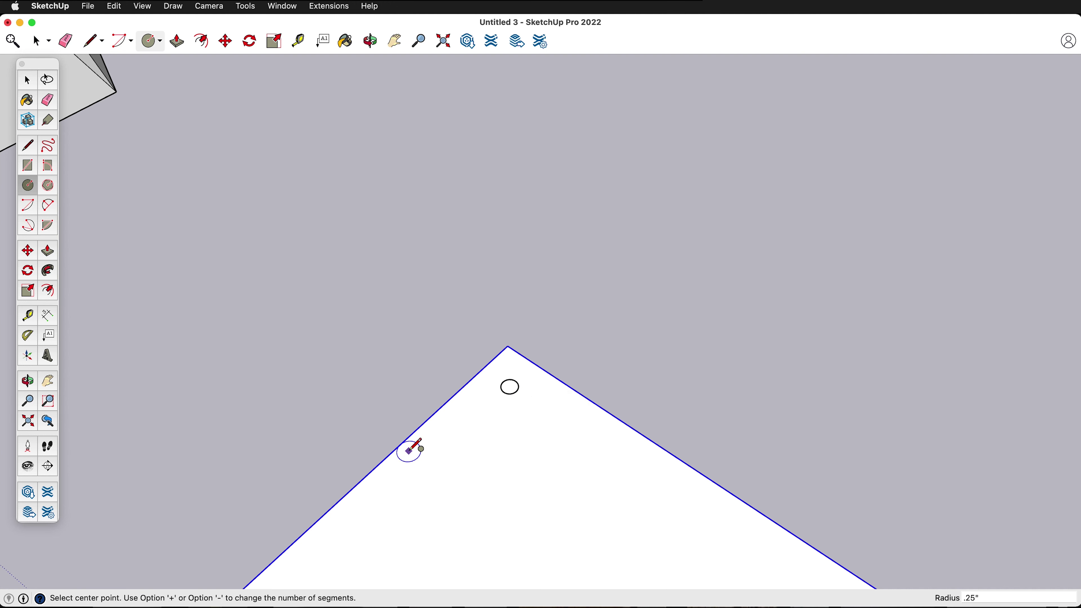
- Push/Pull the small corner circle up about 3' 11/16" to form a slender leg
middle_drag(415, 447, 697, 326)
key(p)
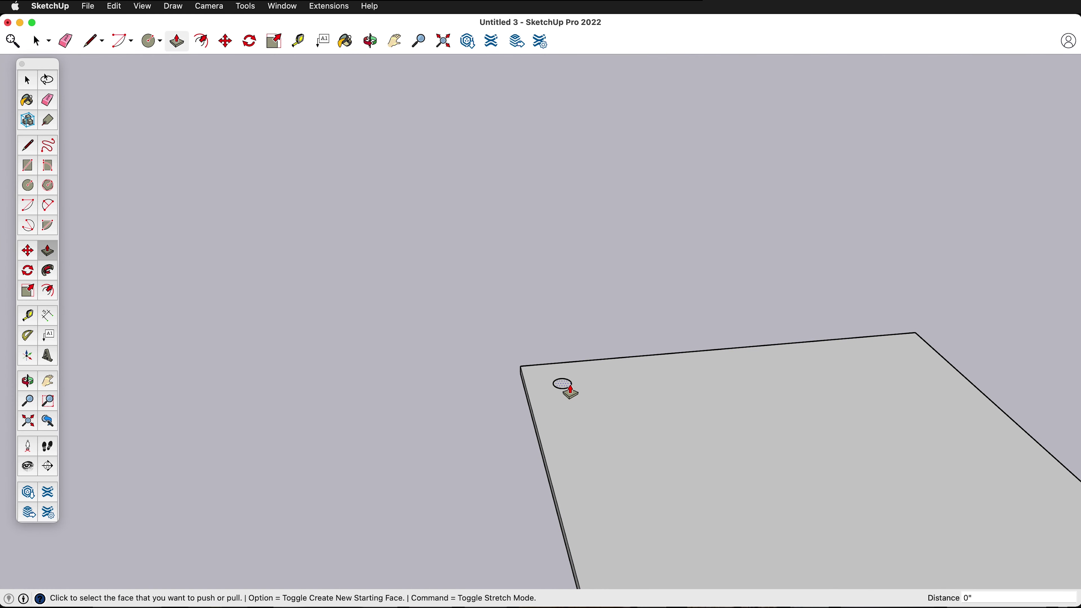
click(562, 385)
scroll(553, 370, down, 10)
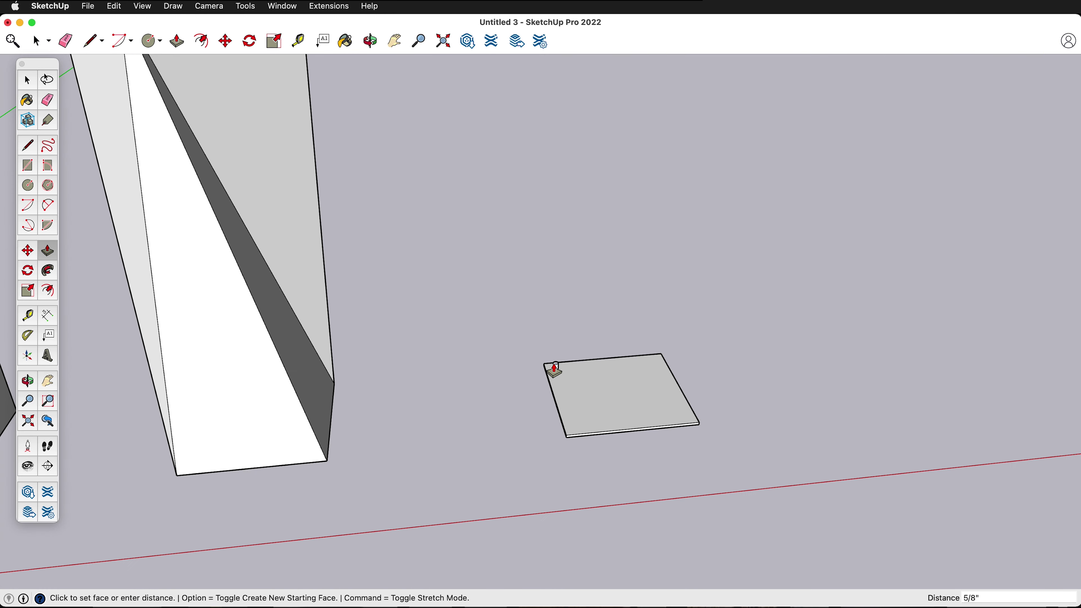
click(212, 193)
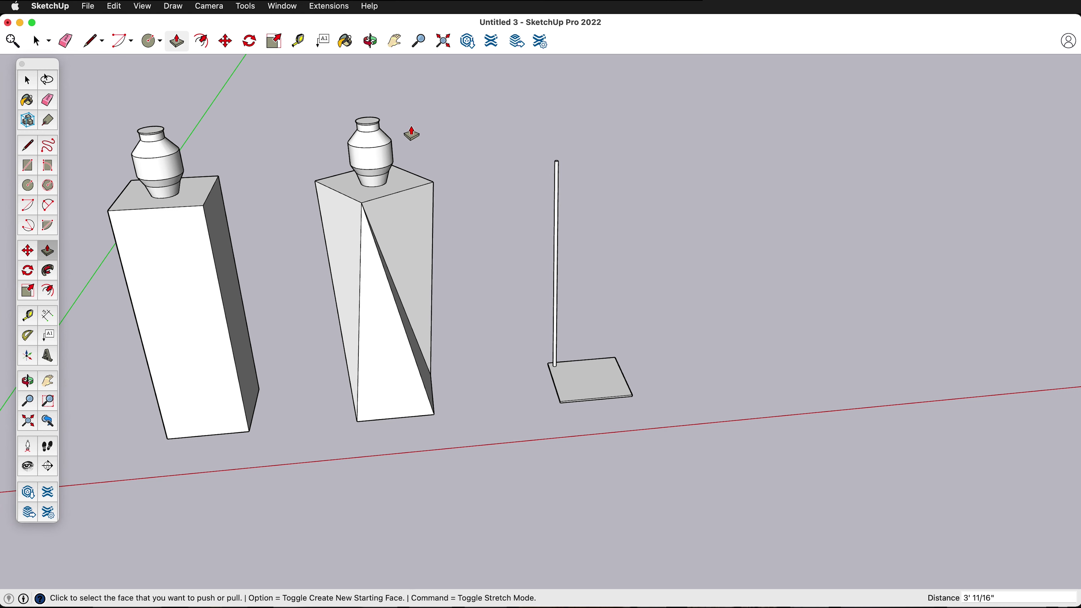
- Adjust the leg's height by pushing its top face 1/4"
scroll(560, 163, up, 6)
middle_drag(569, 157, 545, 249)
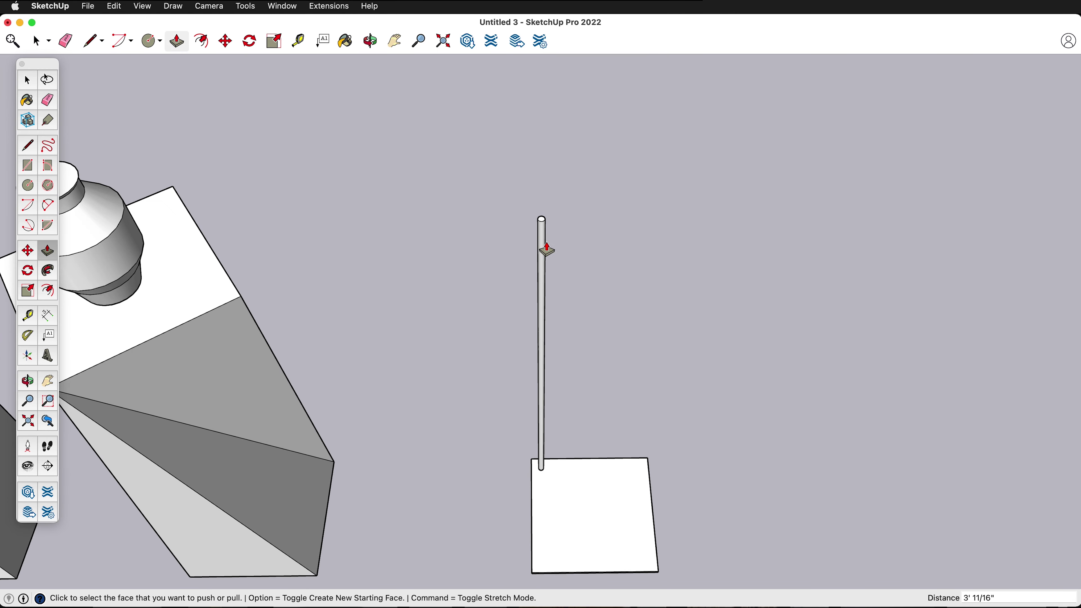
scroll(536, 235, up, 5)
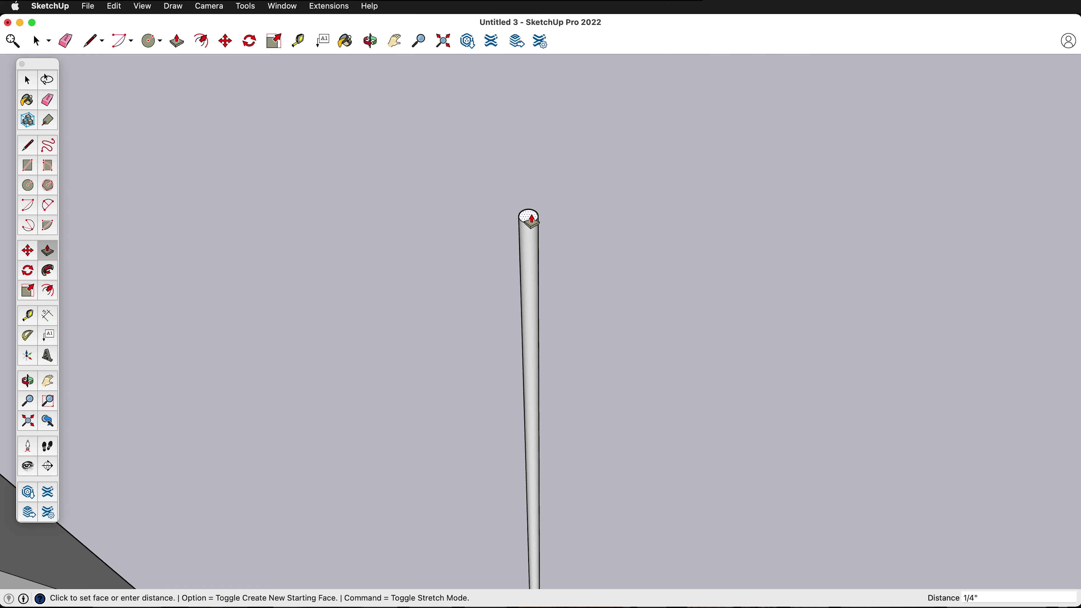
- Select all of the leg's connected geometry and make it a group
scroll(531, 219, down, 10)
middle_drag(504, 234, 728, 381)
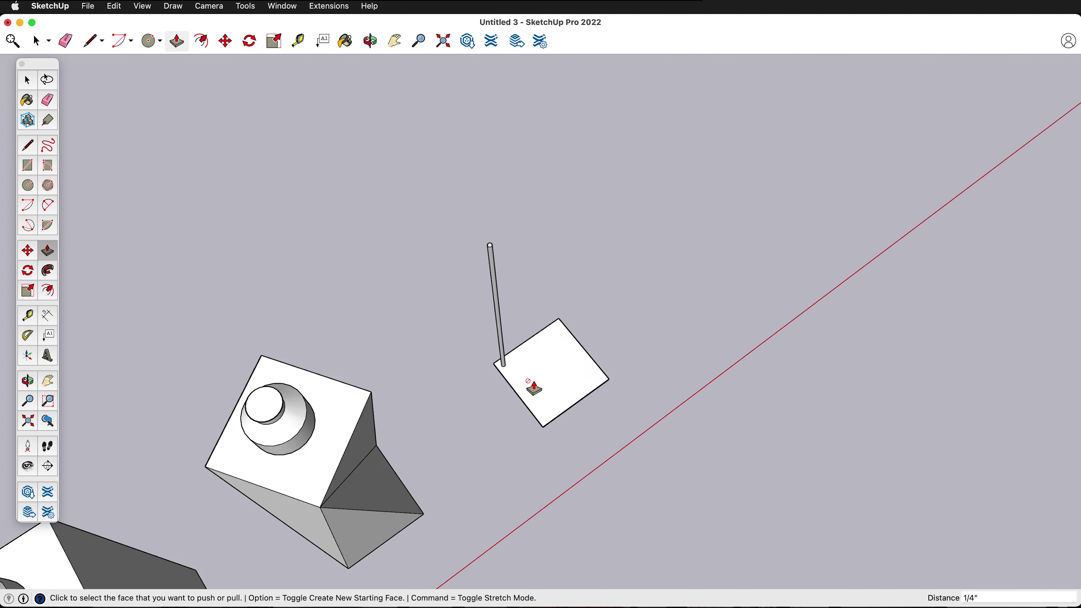
scroll(523, 392, up, 5)
key(space)
click(447, 336)
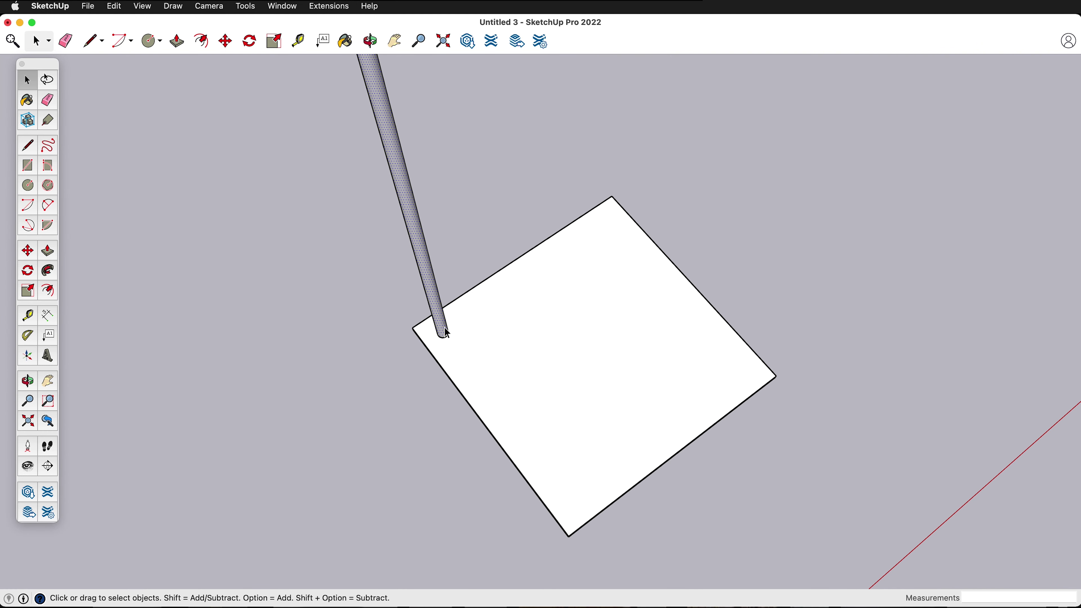
double_click(445, 329)
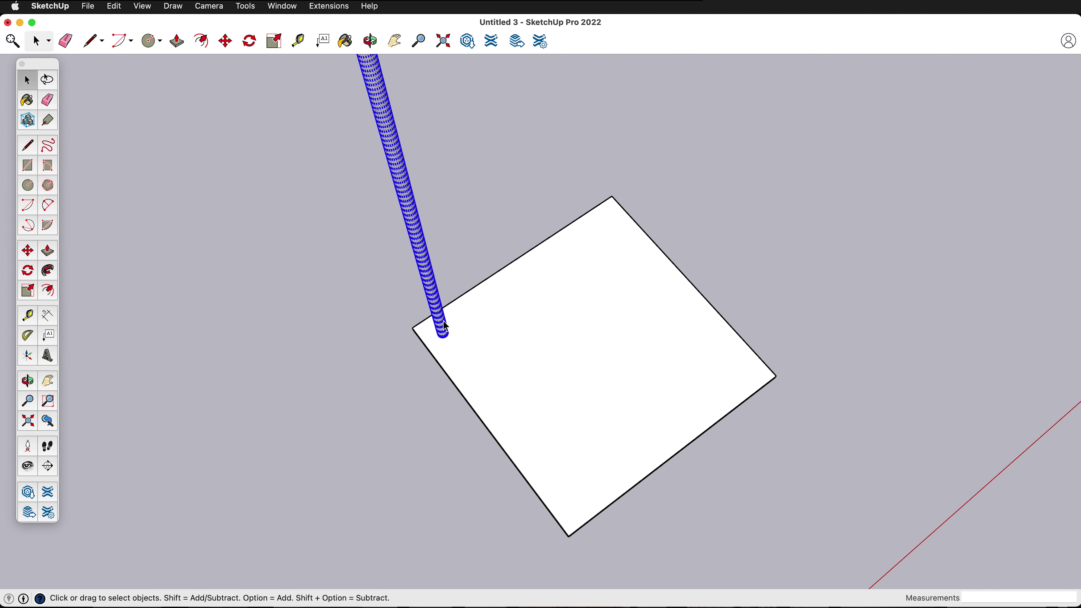
key(super+g)
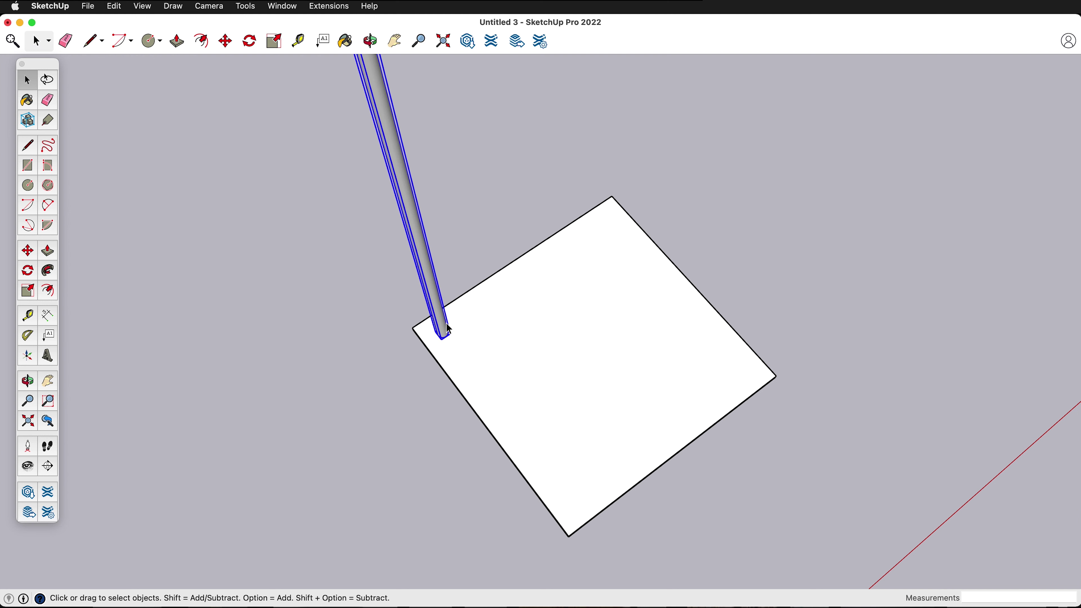
- Copy the leg about 10 3/16" along the red axis to the adjacent corner of the base plate
key(m)
click(445, 336)
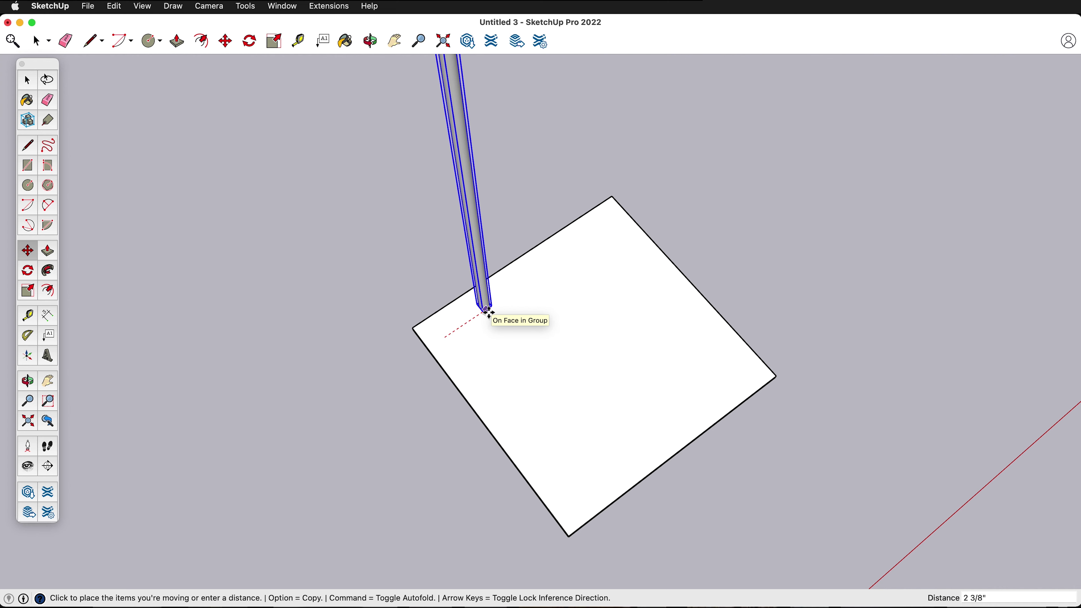
key(alt)
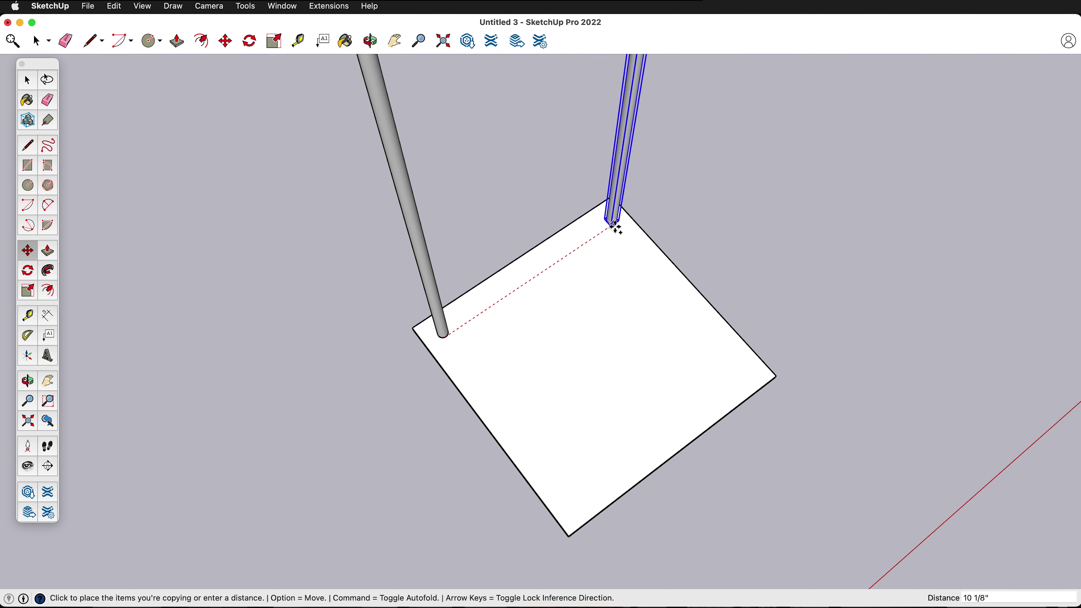
click(614, 225)
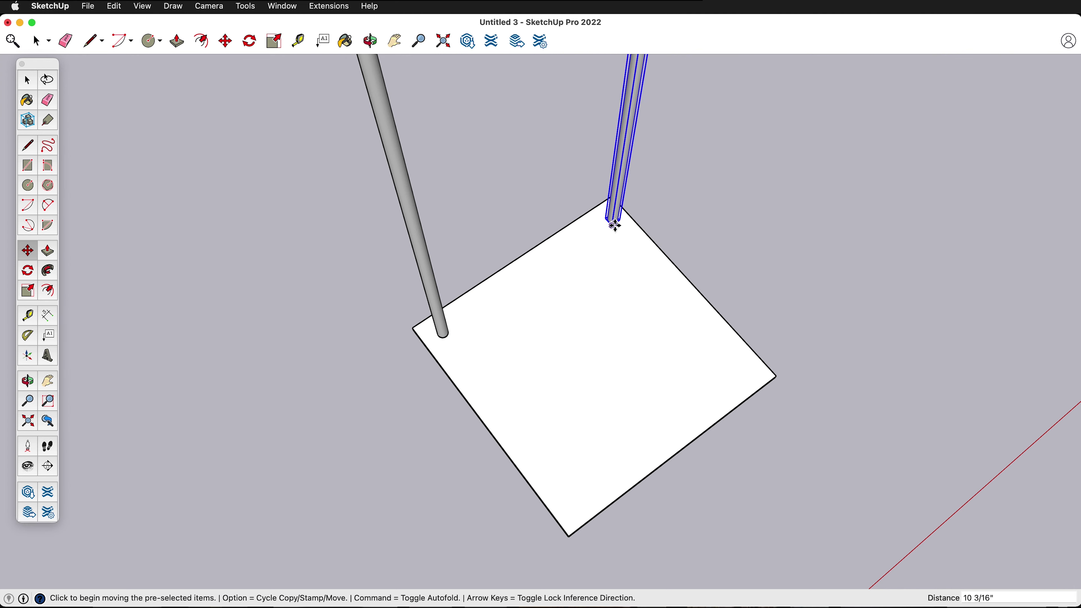
- Select both legs and copy them together across the base plate to its two remaining corners
key(space)
click(610, 299)
click(619, 164)
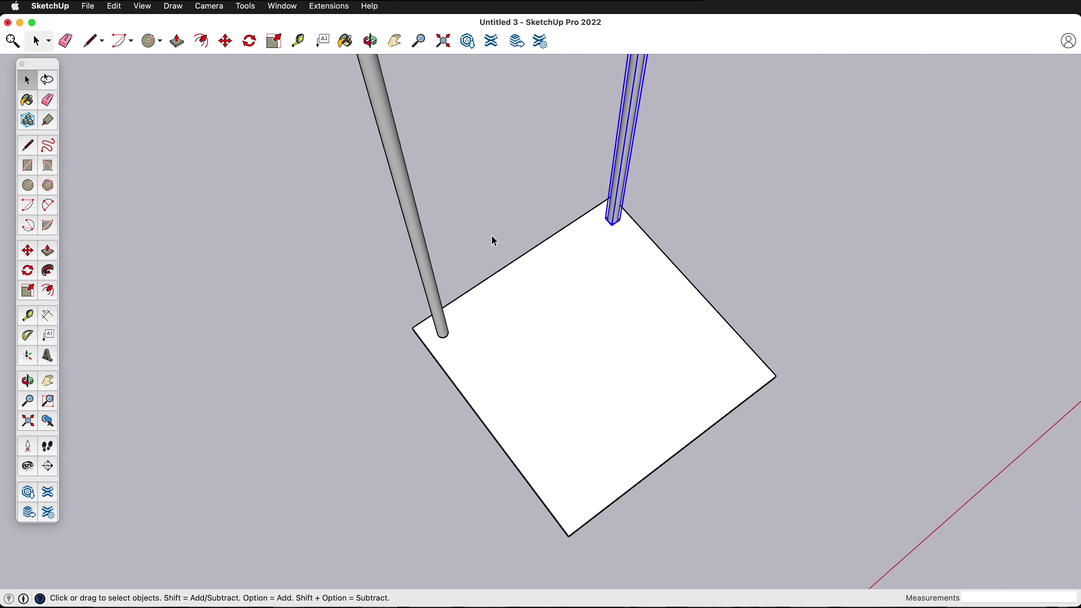
shift+click(424, 262)
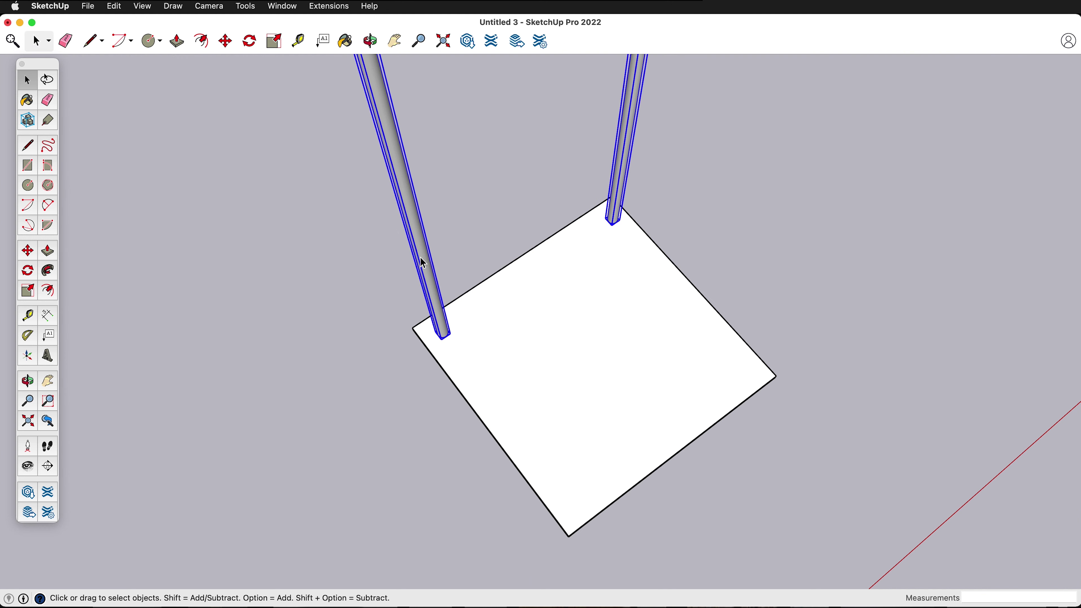
key(m)
key(alt)
click(443, 339)
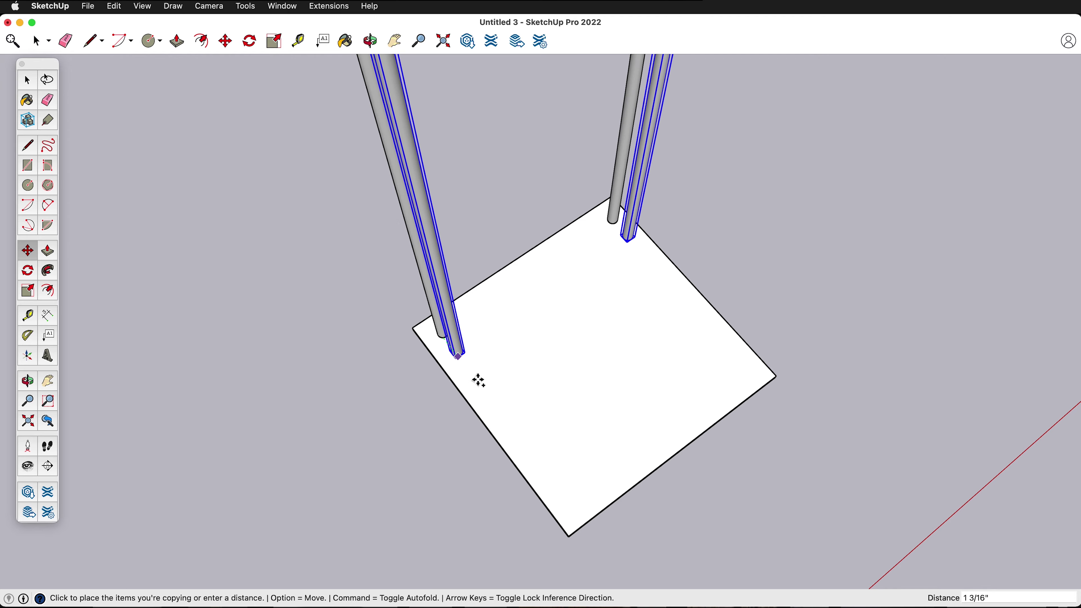
click(571, 508)
- Copy the base plate 3' 11/16" straight up so the copy sits on top of the four legs
middle_drag(571, 510, 448, 265)
scroll(447, 265, down, 5)
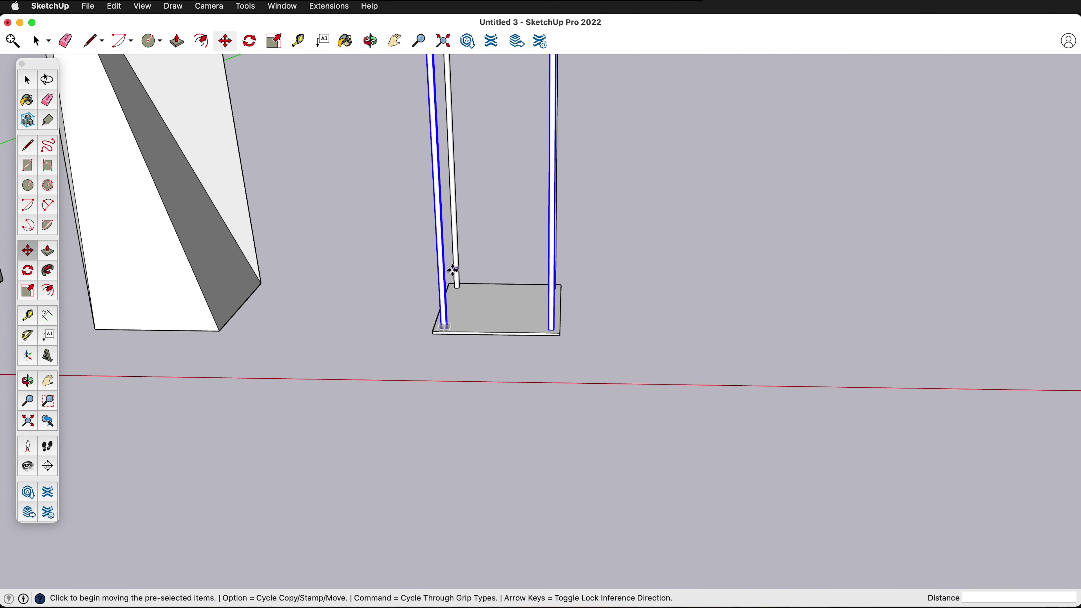
scroll(494, 415, down, 5)
middle_drag(610, 273, 484, 332)
scroll(444, 391, up, 3)
scroll(570, 324, up, 3)
key(space)
click(558, 325)
scroll(561, 332, up, 10)
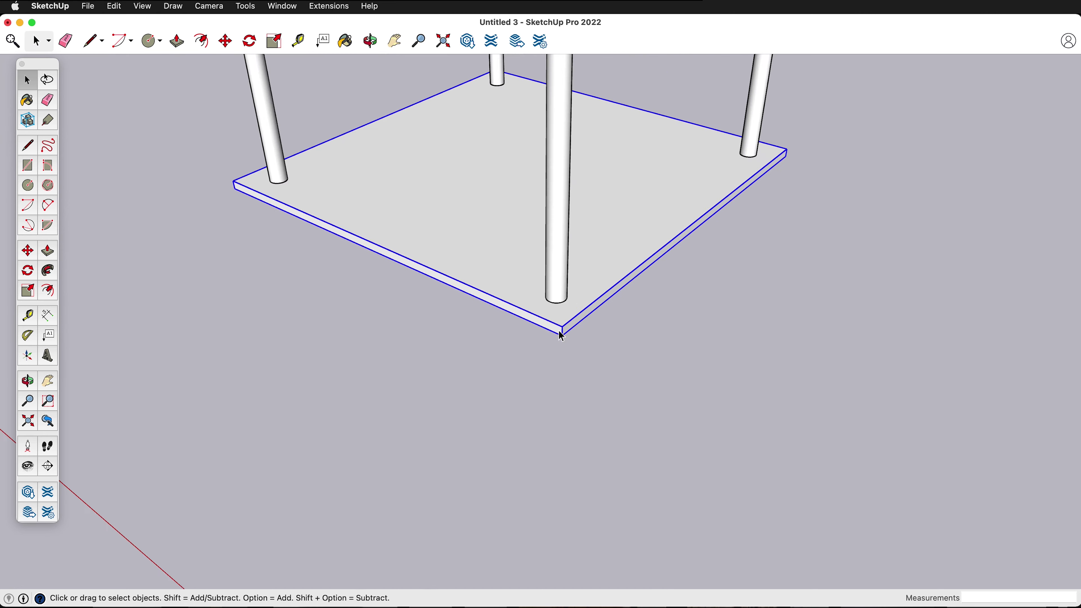
key(m)
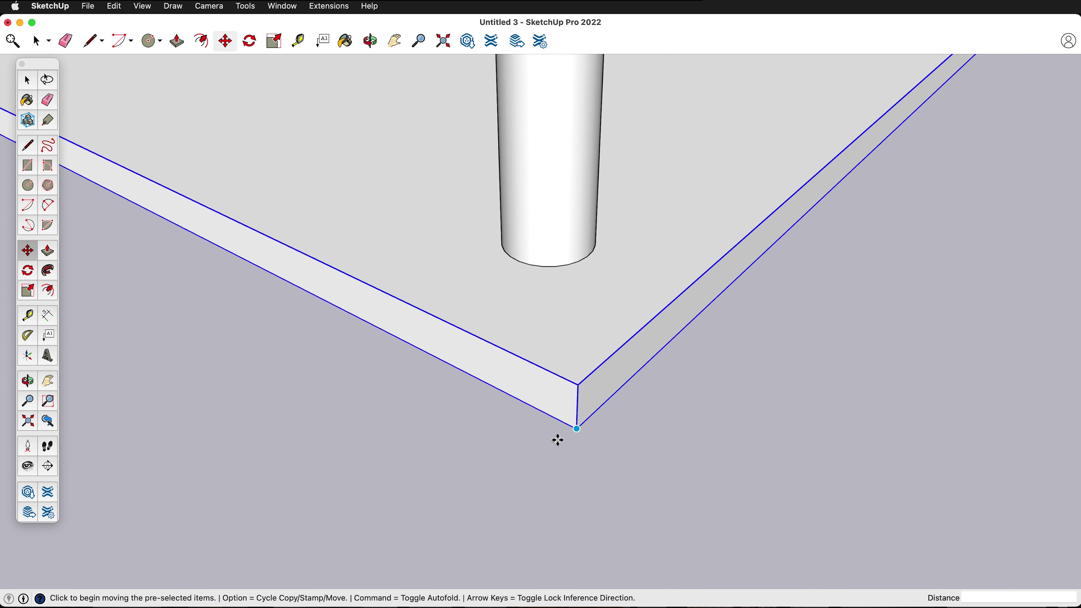
click(578, 428)
scroll(577, 427, down, 10)
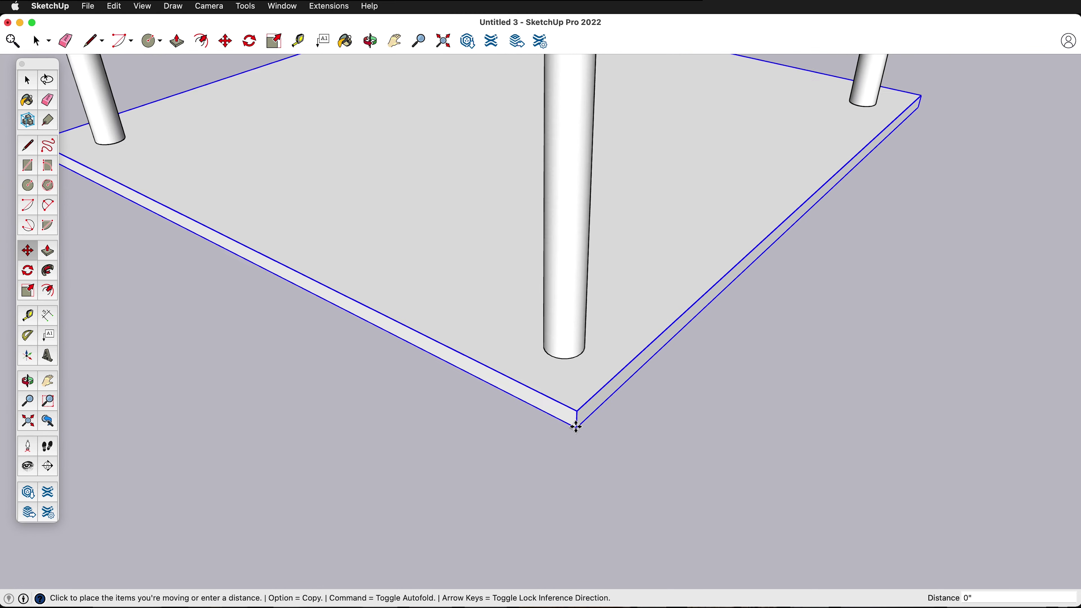
scroll(575, 427, down, 10)
key(alt)
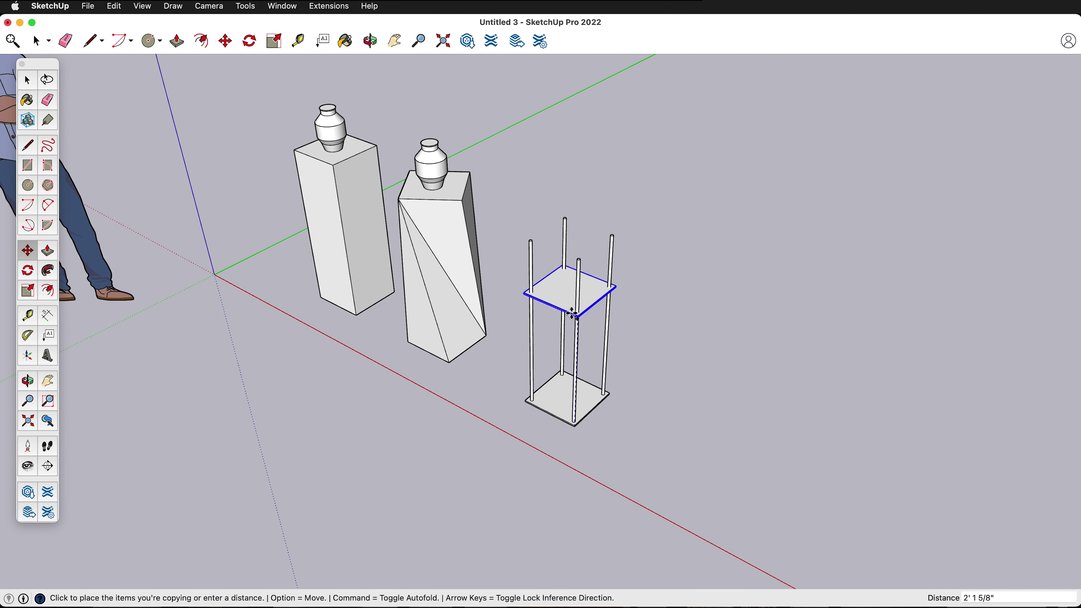
scroll(587, 206, up, 5)
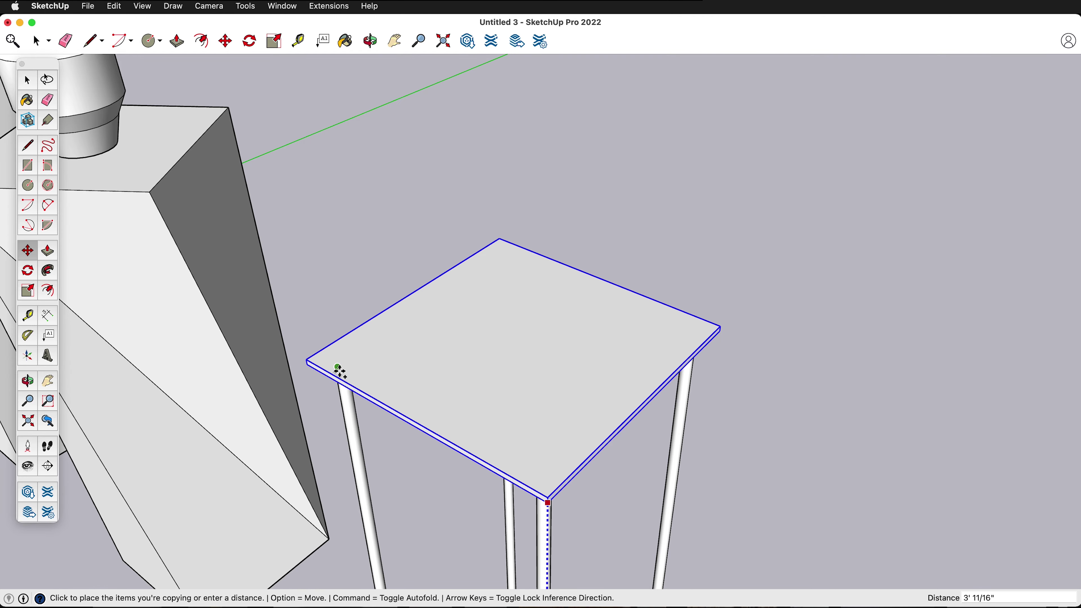
click(339, 371)
scroll(397, 281, down, 10)
key(space)
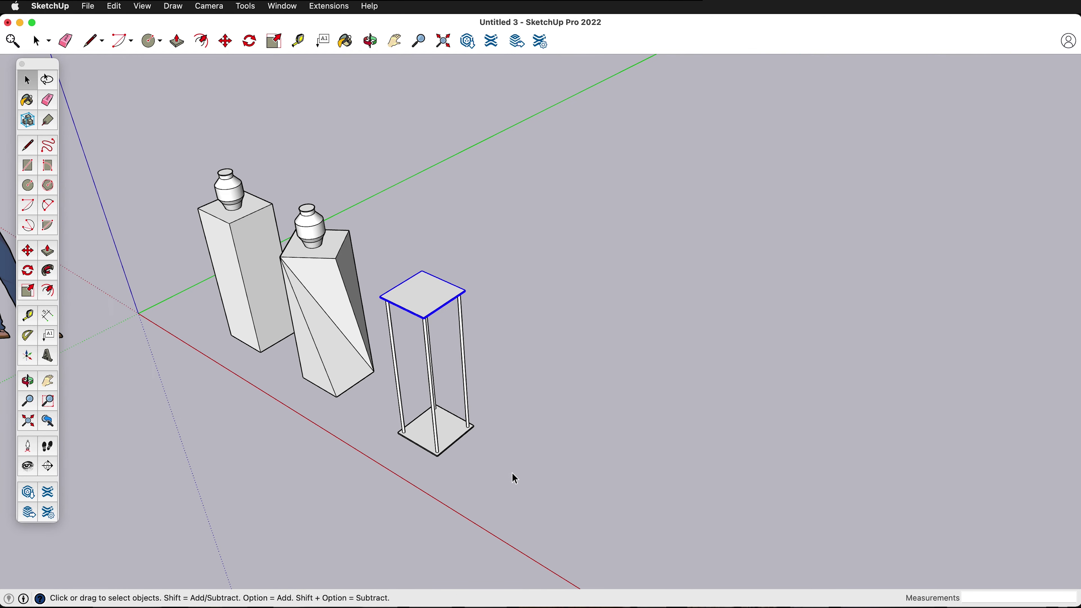
- Paint the open pedestal's top plate, all four legs and base plate with the dark grey material from the Metal collection
middle_drag(512, 476, 397, 383)
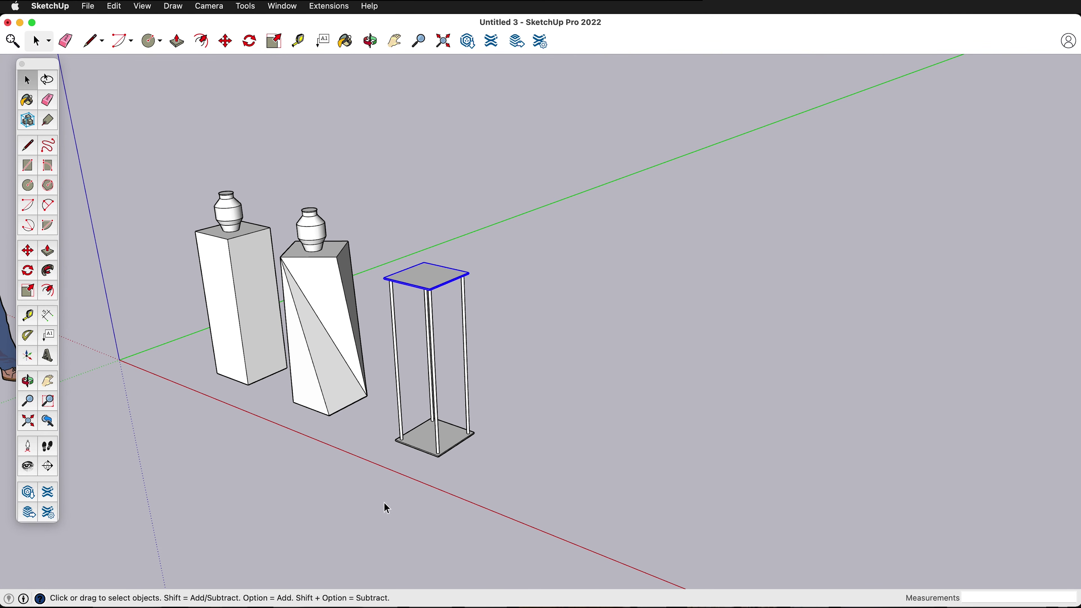
click(479, 427)
click(26, 101)
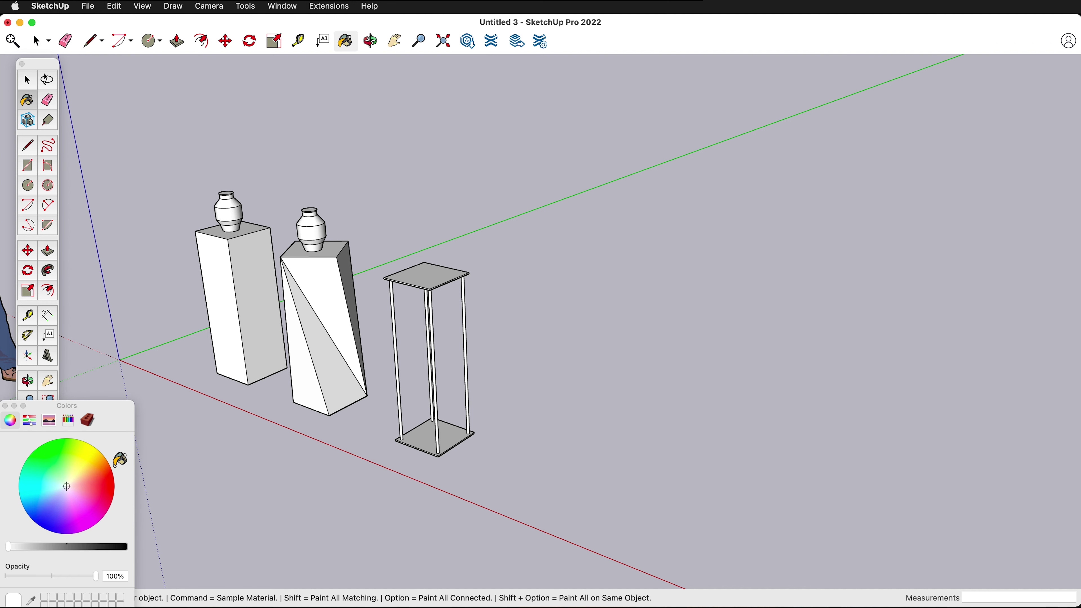
click(88, 418)
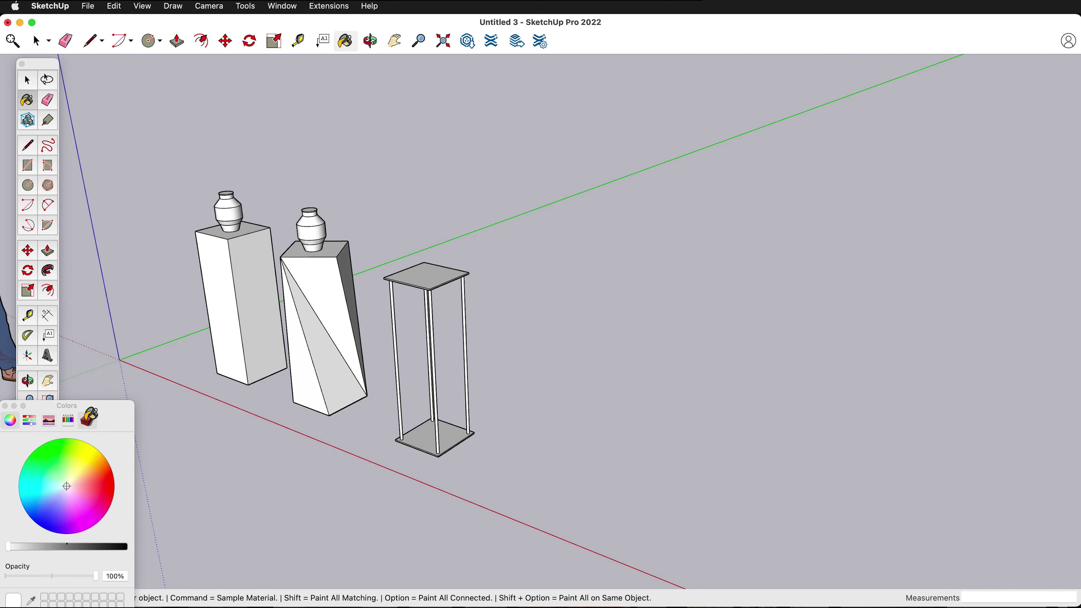
click(72, 442)
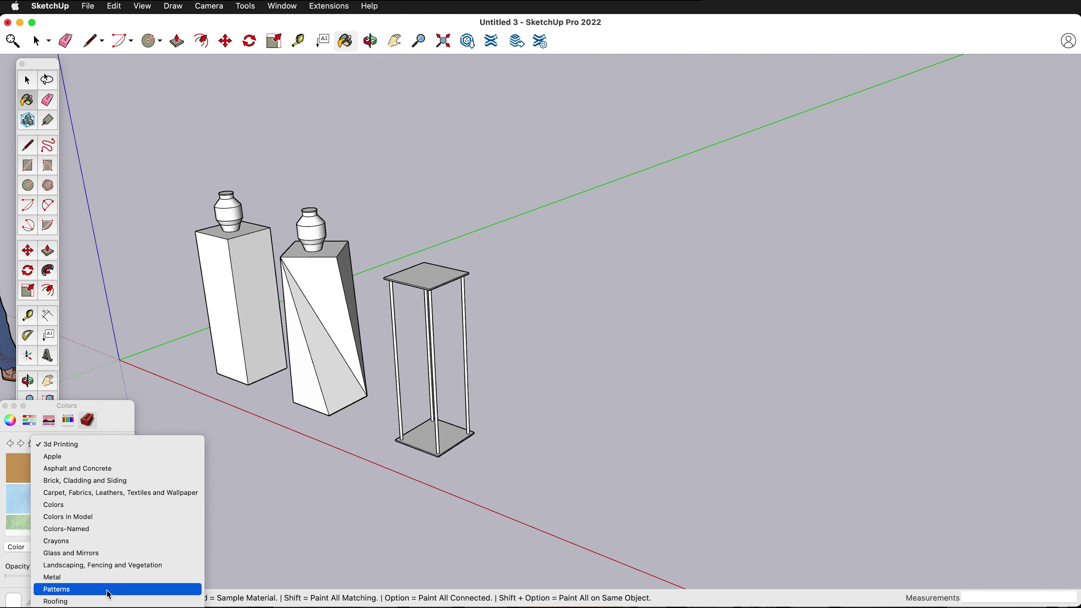
click(62, 528)
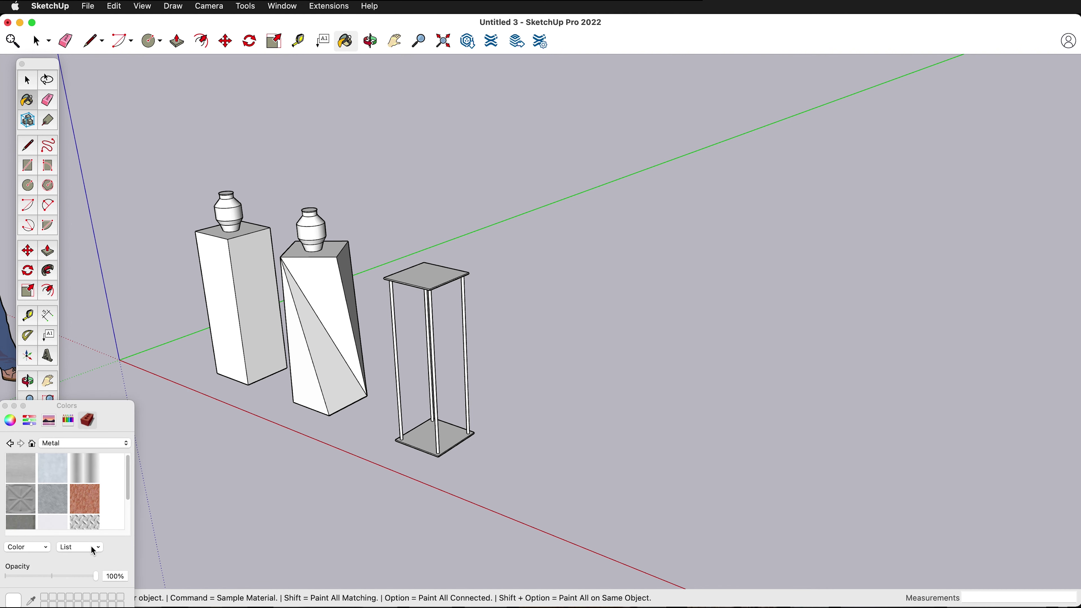
scroll(62, 511, down, 2)
click(24, 475)
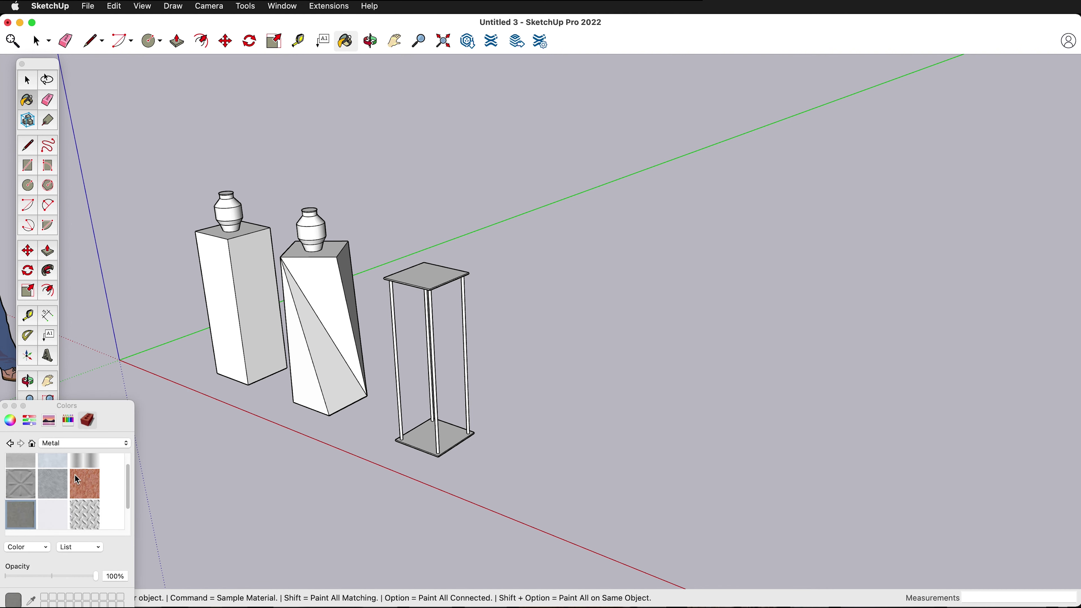
click(420, 275)
click(400, 299)
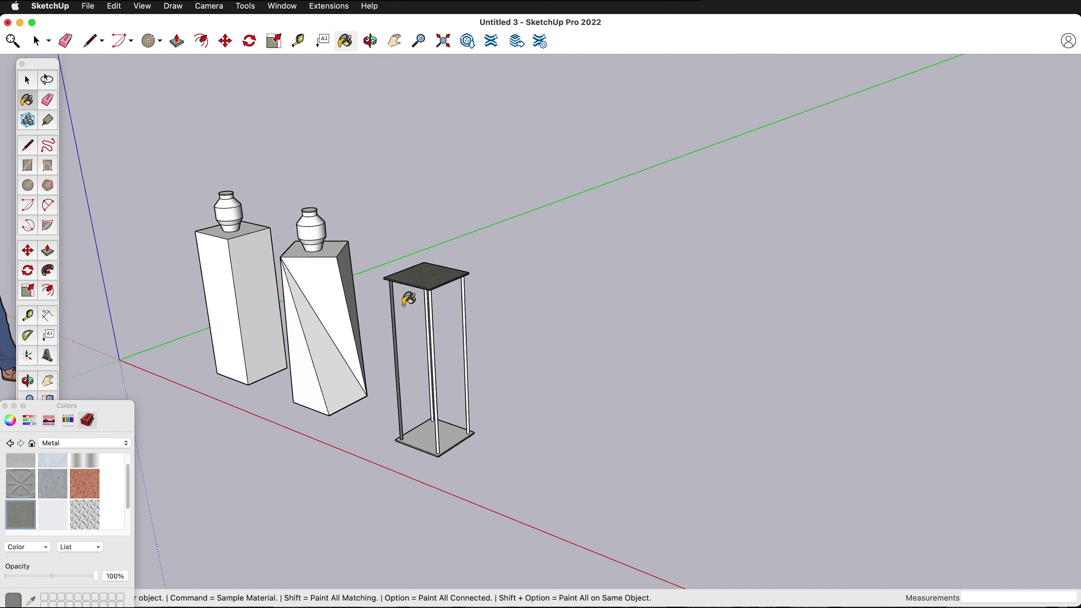
click(427, 300)
click(431, 298)
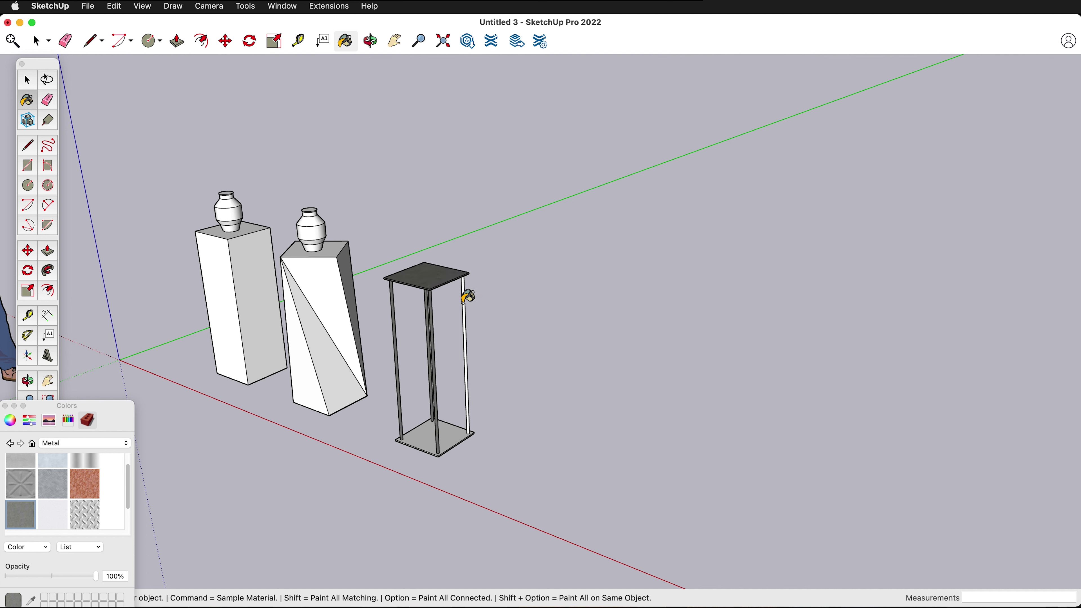
click(465, 302)
click(446, 439)
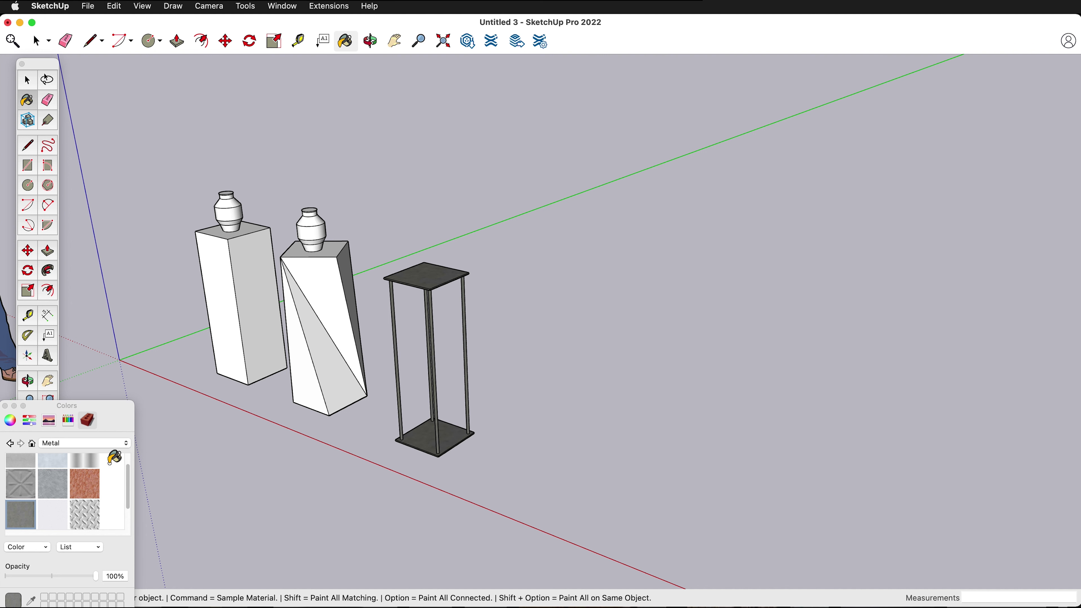
- Paint both vases with the light grey marble-like material from the Stone collection and close the materials window
click(91, 443)
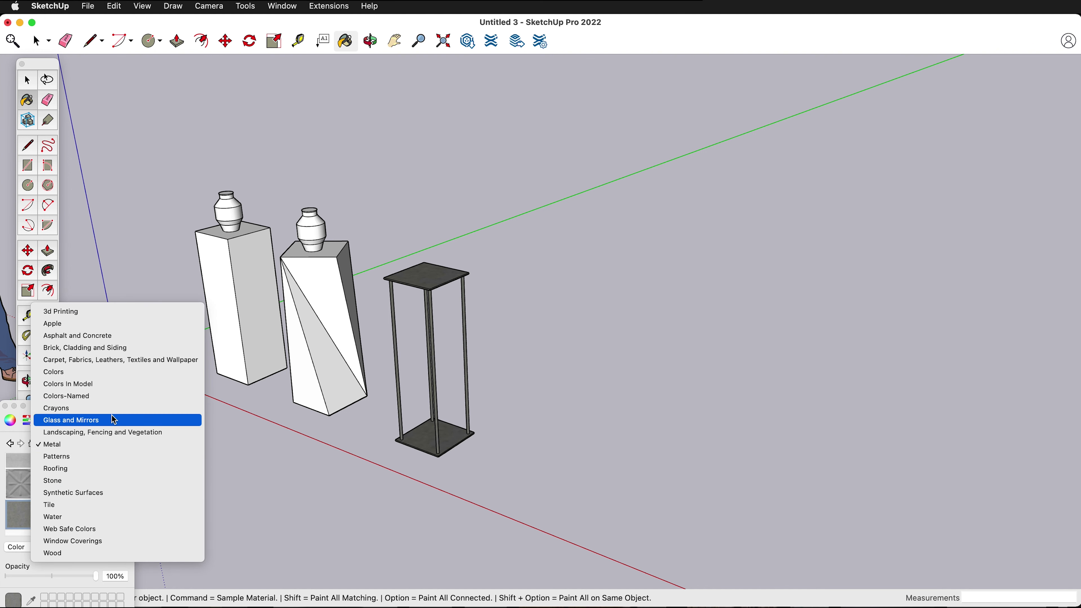
click(66, 481)
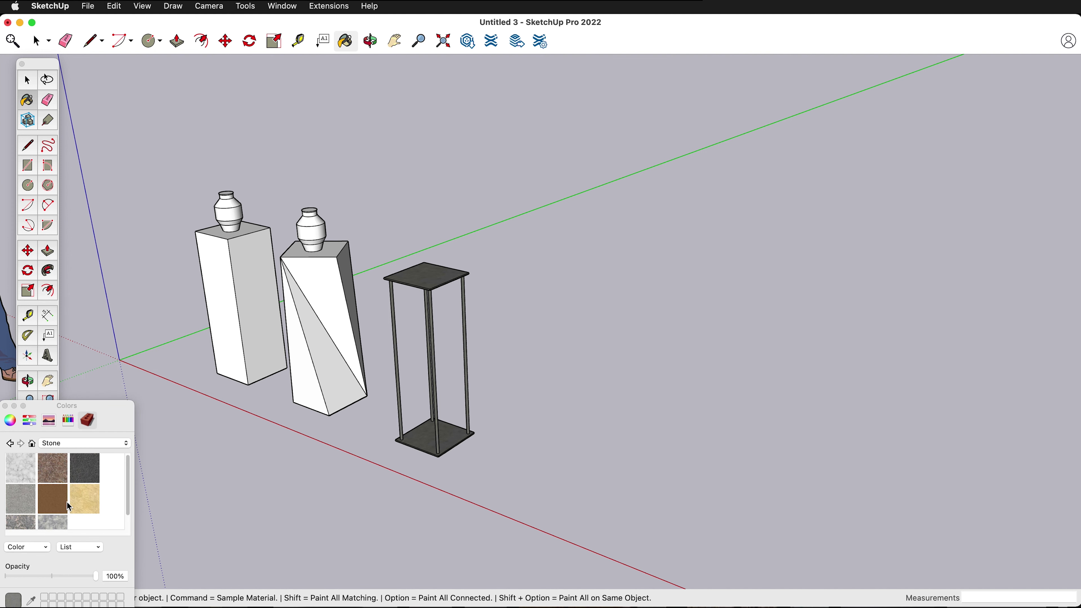
click(16, 481)
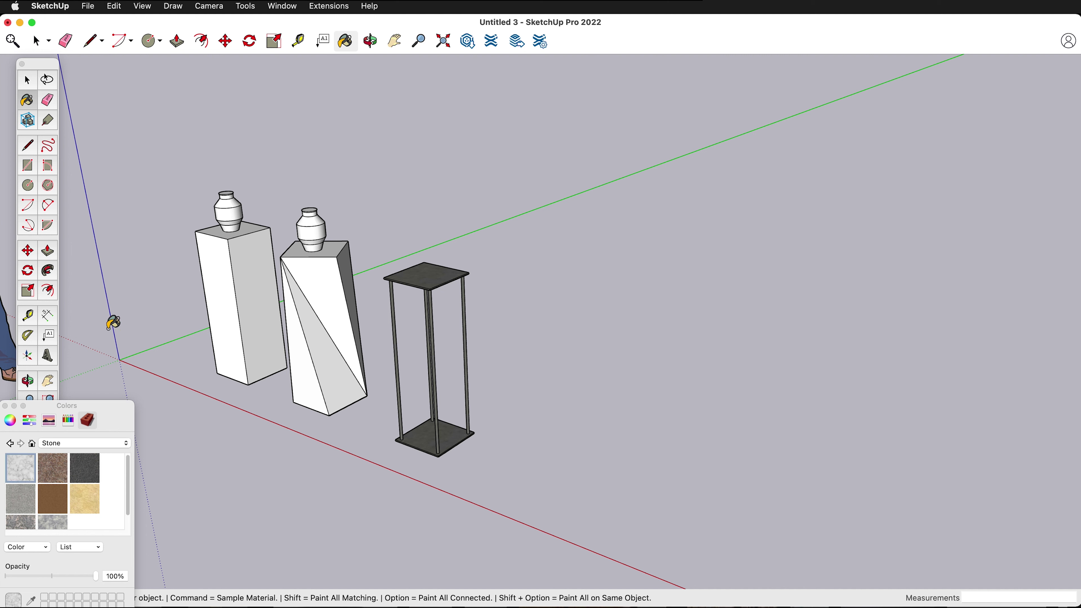
click(302, 215)
click(229, 204)
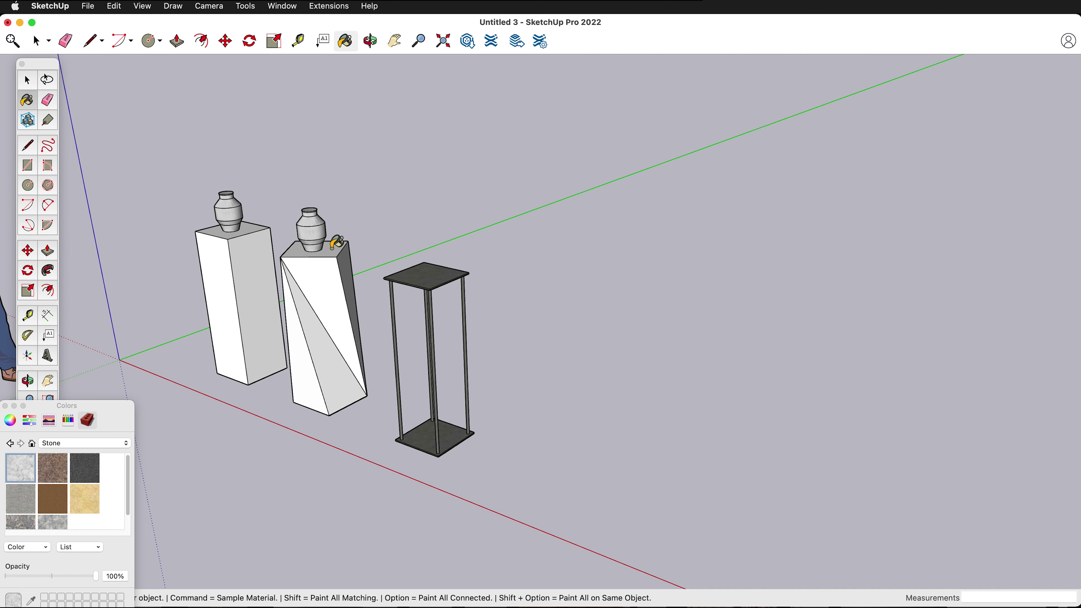
key(space)
click(5, 406)
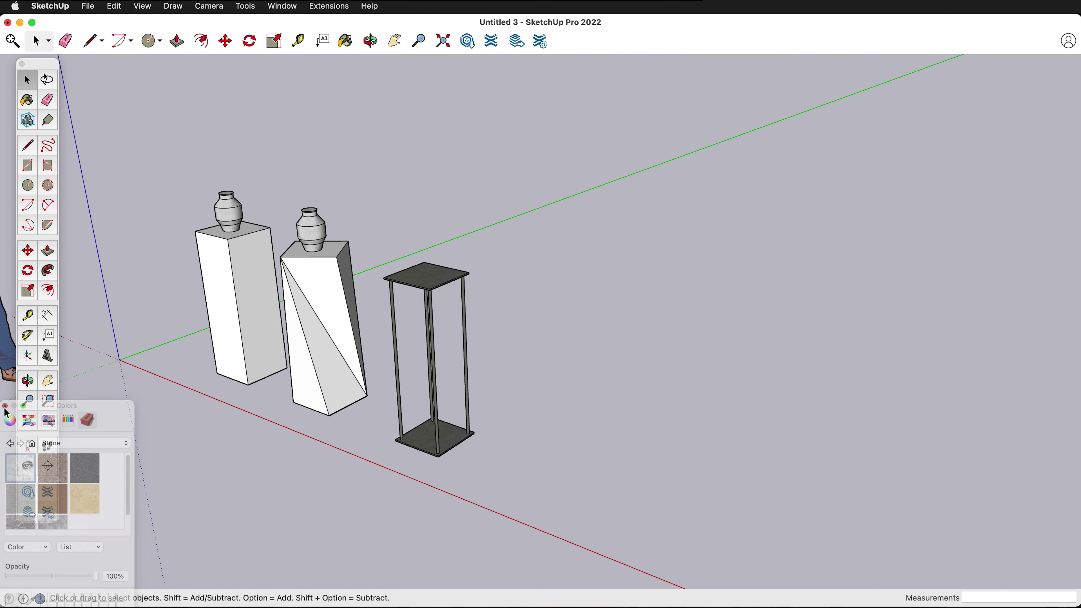
- Copy the vase from the twisted pedestal onto the top plate of the open pedestal
click(313, 230)
key(m)
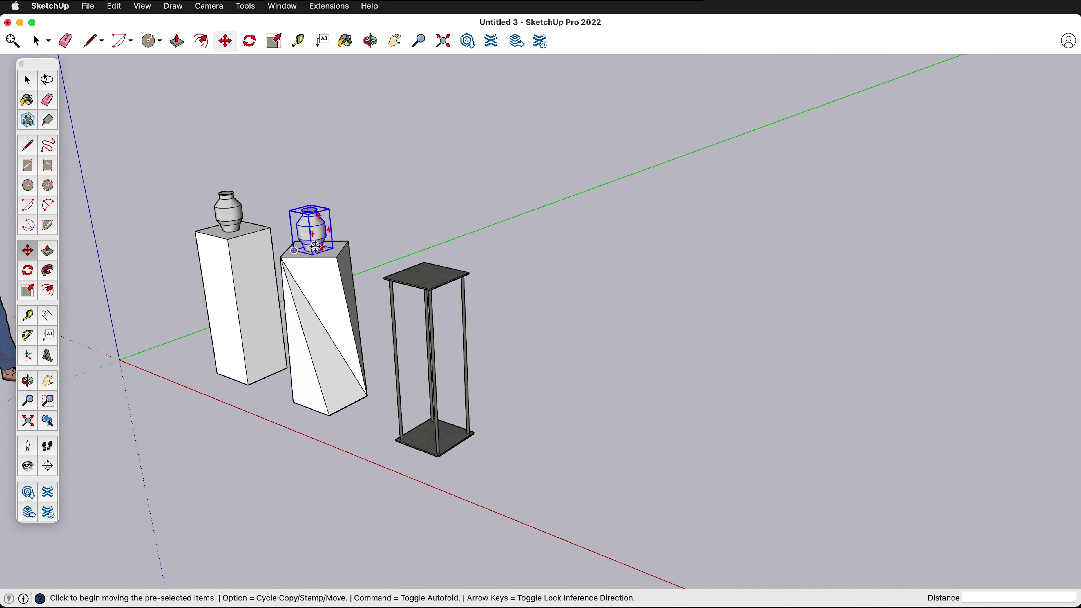
click(315, 252)
key(alt)
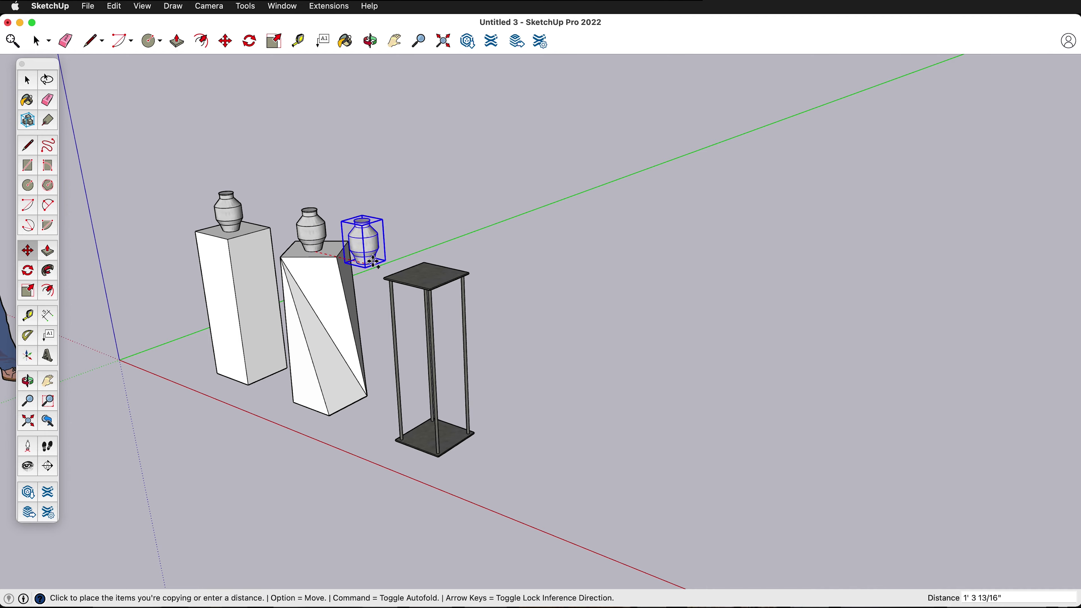
click(420, 272)
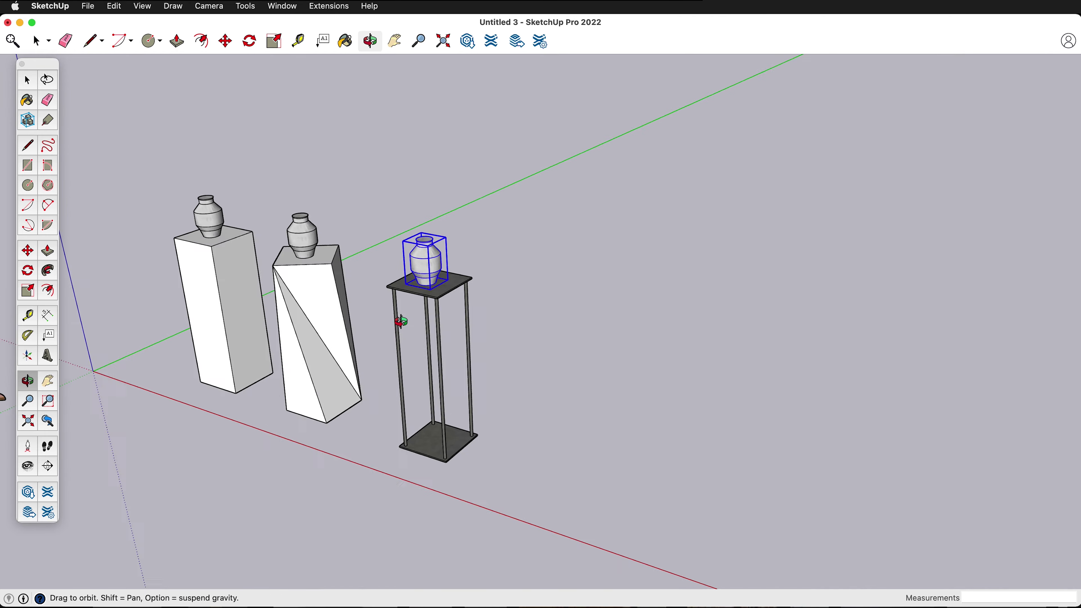
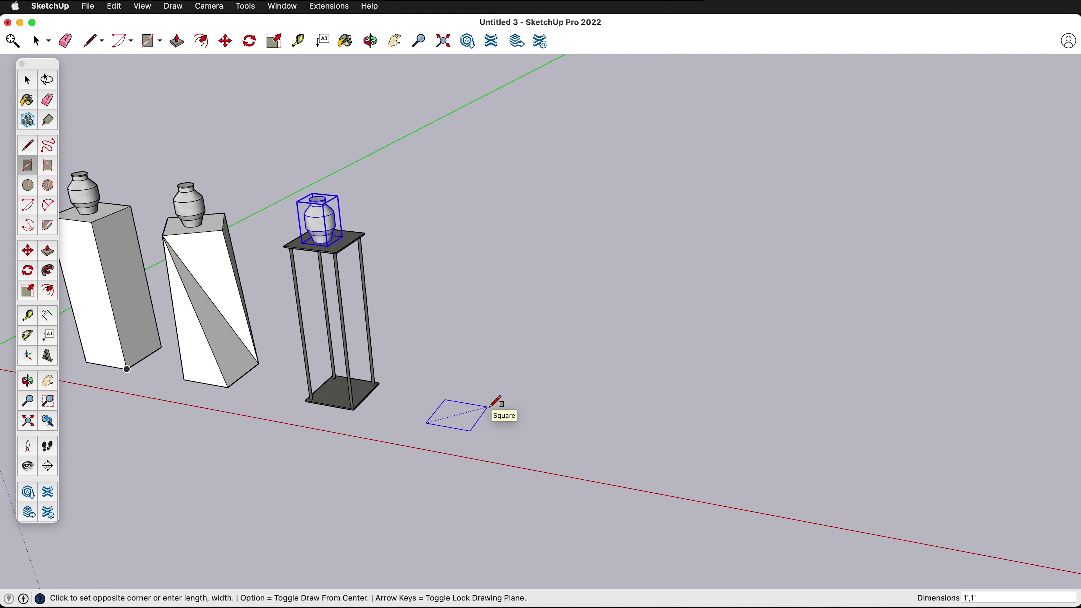
- Draw a 1' by 1' square on the ground beside the open pedestal and Push/Pull it up 1/2"
click(489, 407)
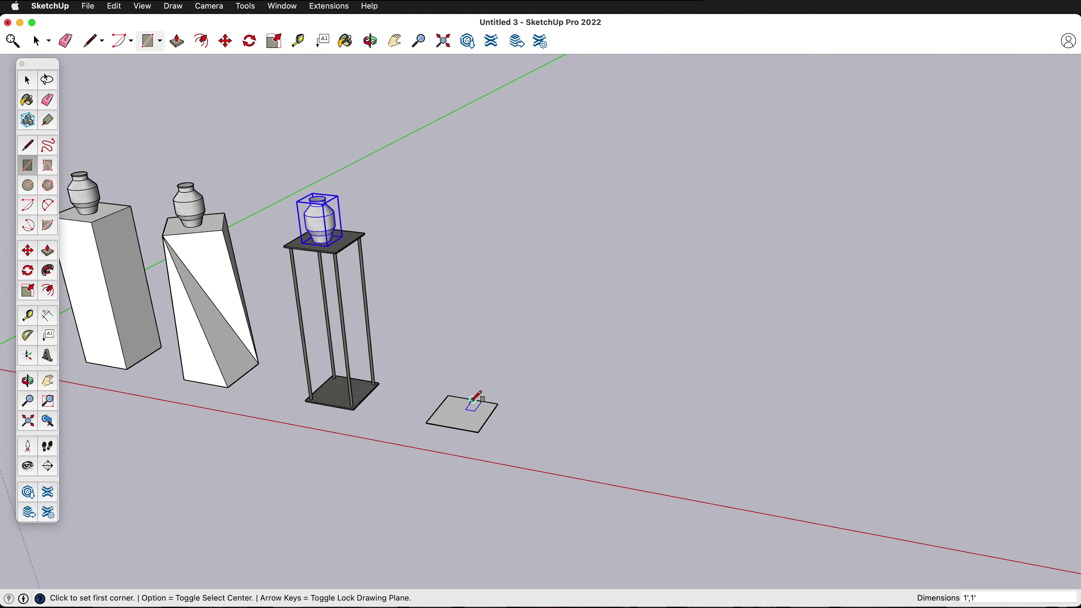
key(p)
scroll(466, 434, up, 3)
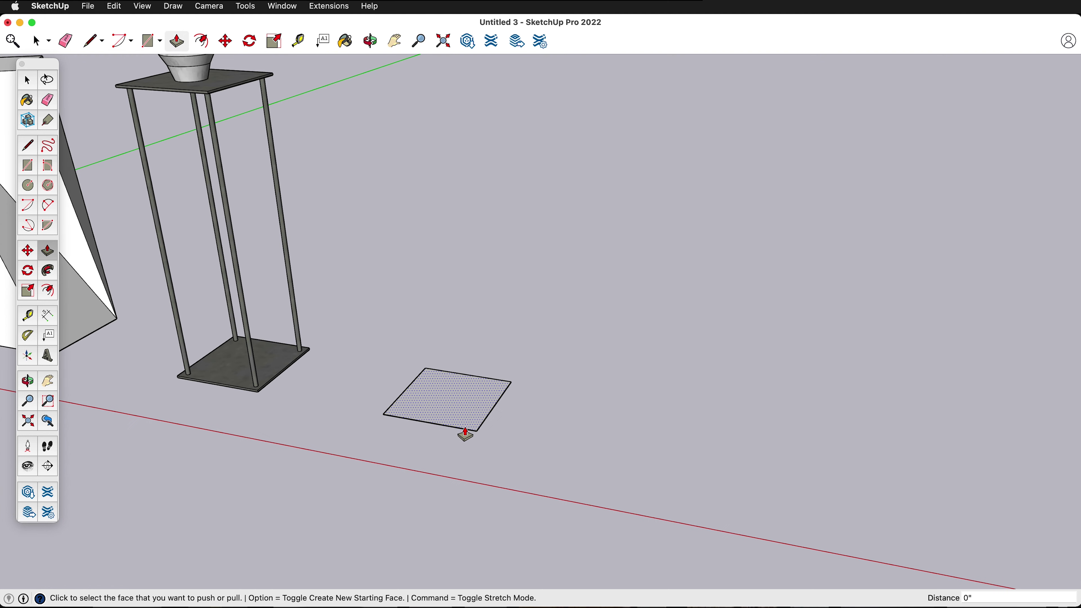
click(467, 413)
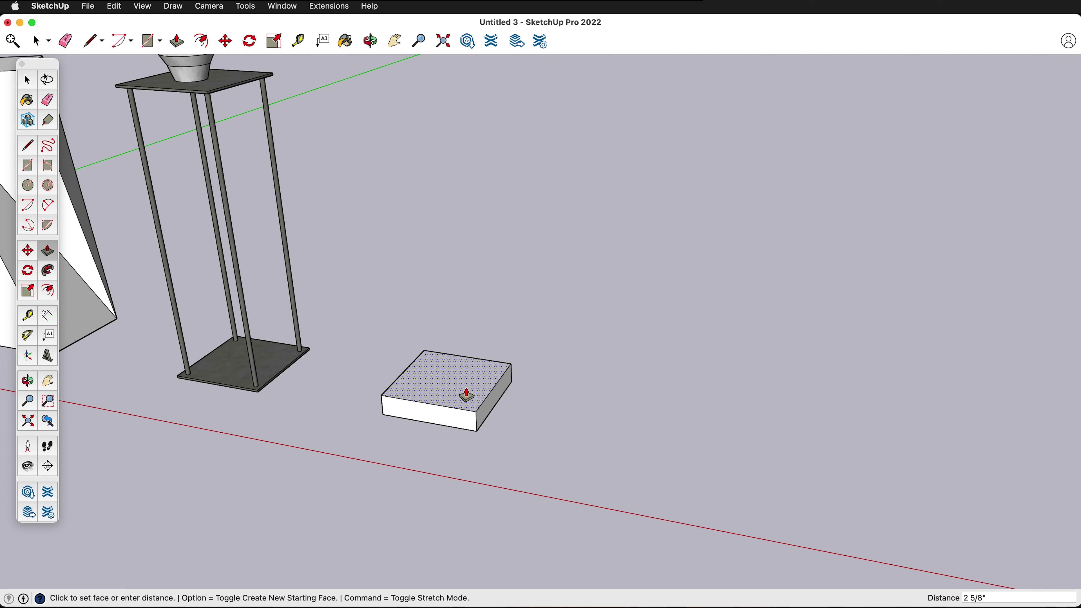
key(Return)
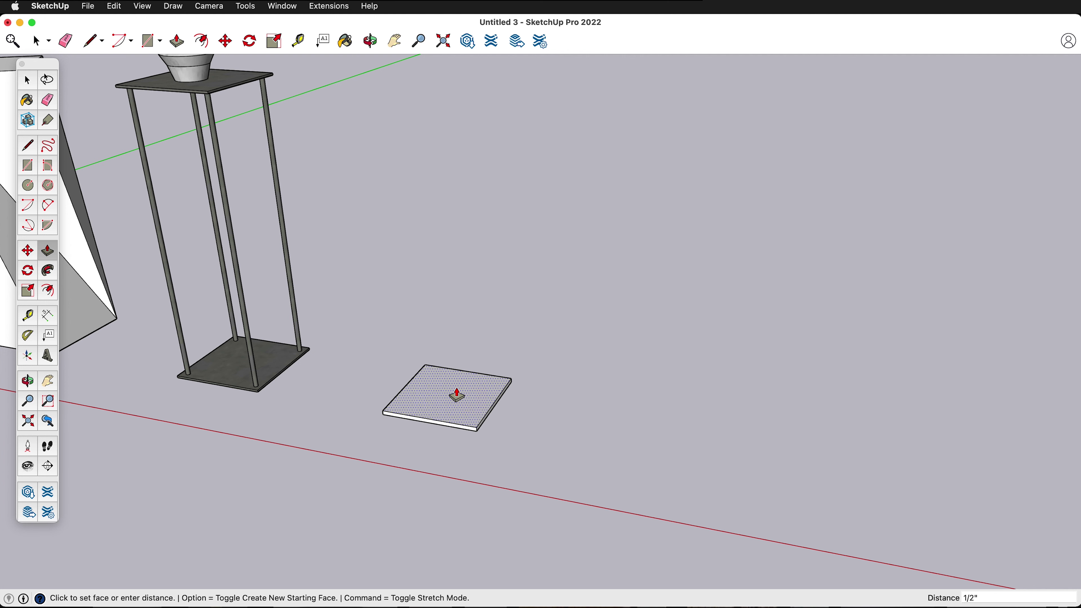
- Select all of the new plate's geometry and make it a group
key(space)
click(474, 402)
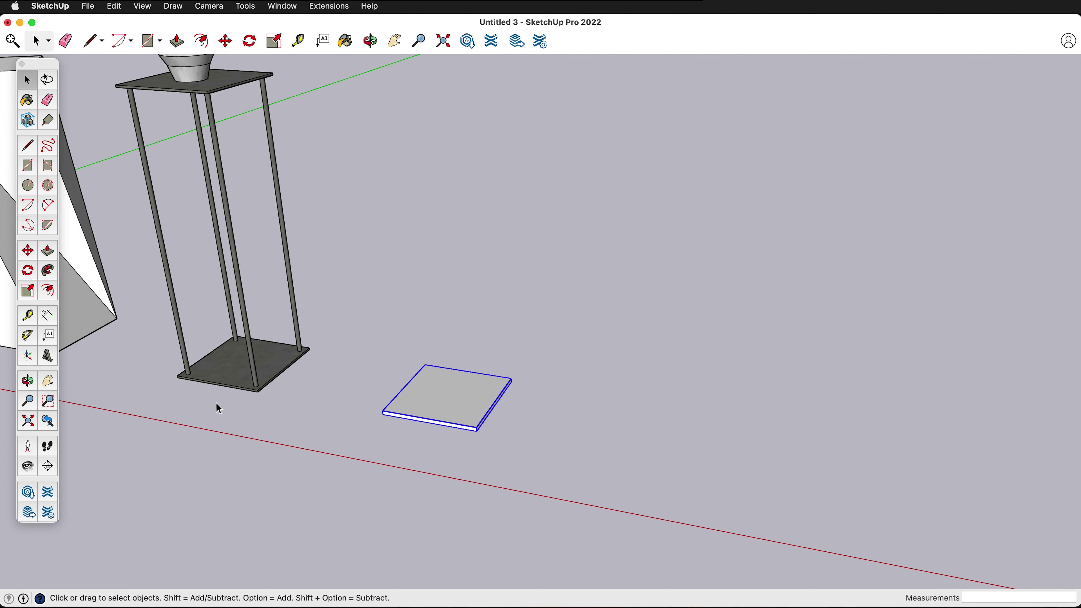
key(o)
drag(248, 398, 370, 396)
key(space)
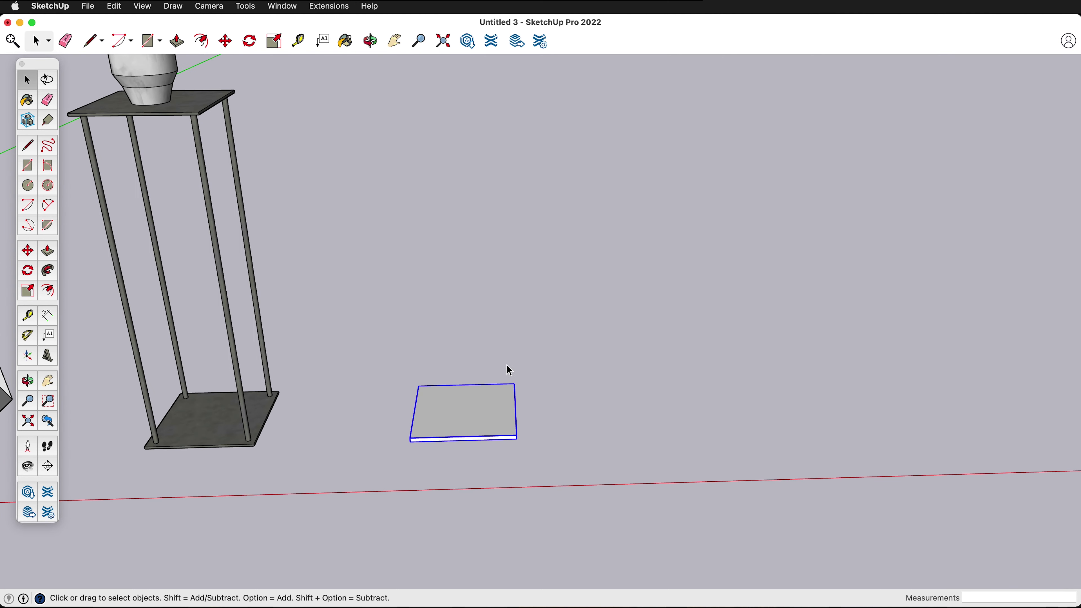
scroll(595, 389, down, 2)
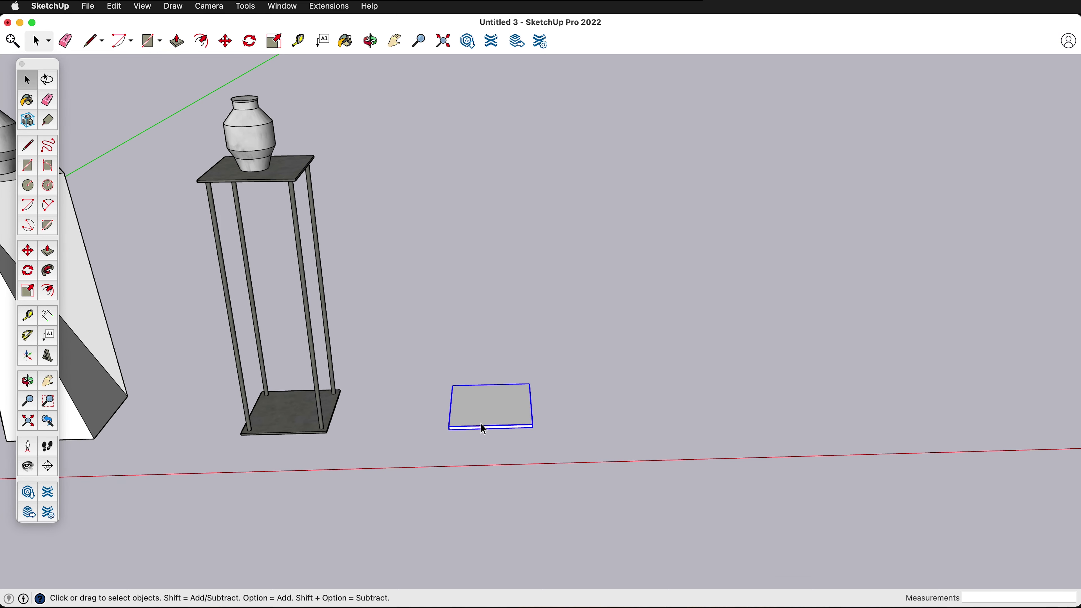
- Draw a 0.5" by 1' rectangle across the new plate's top, starting from the midpoint of its front edge
scroll(498, 420, up, 4)
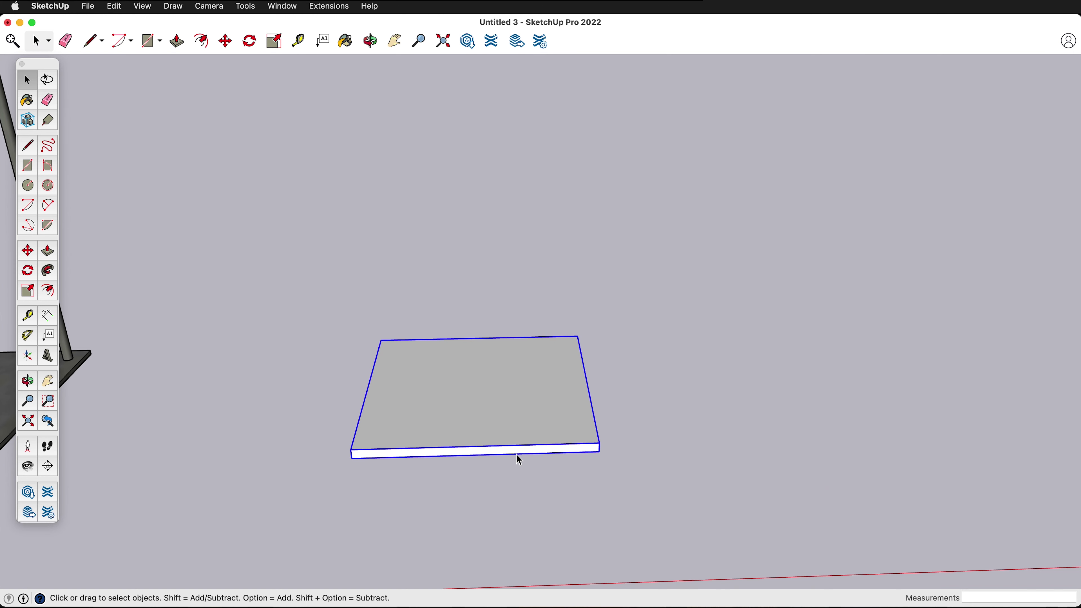
key(r)
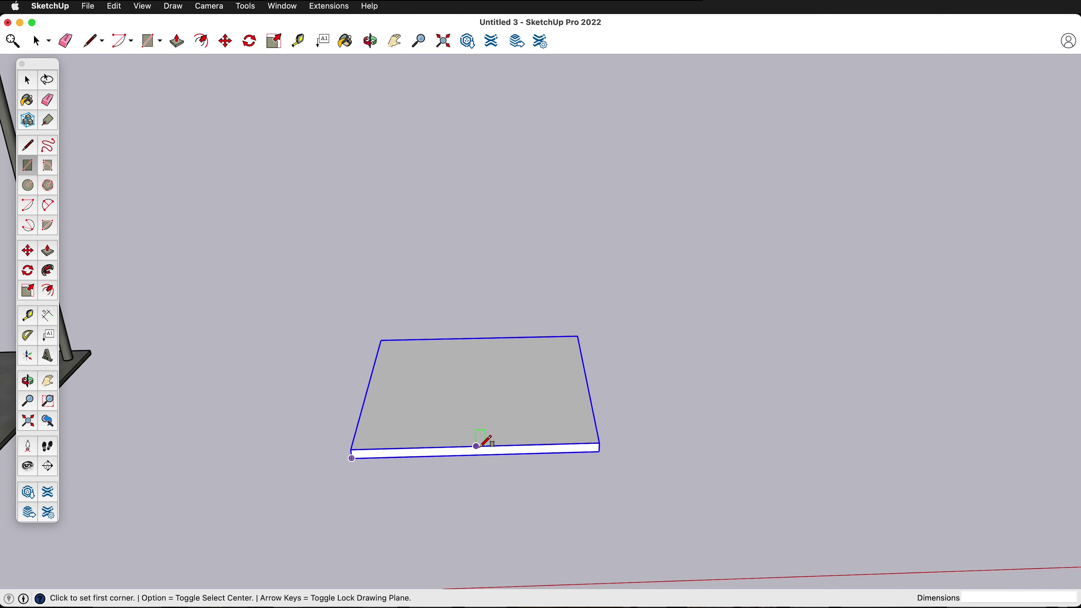
click(476, 445)
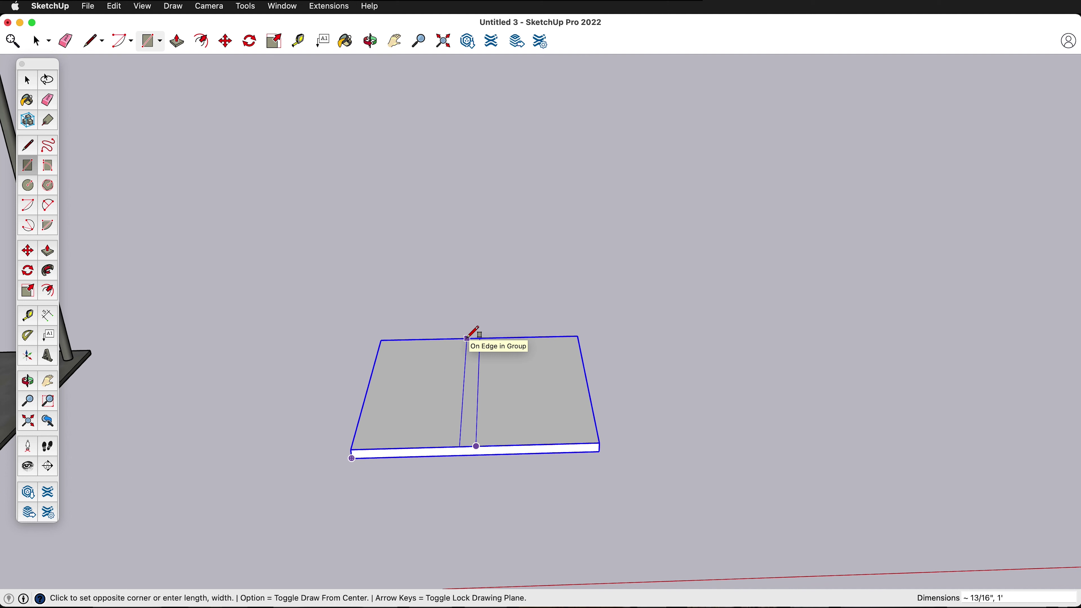
text(.5",1')
key(Return)
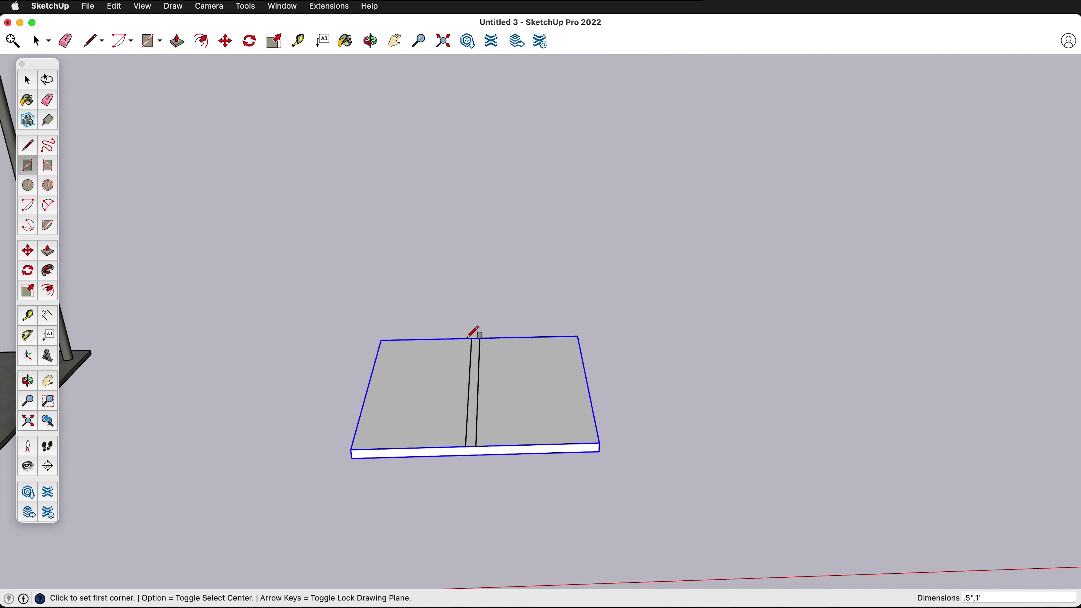
- Push/Pull the narrow strip up to the height of the open pedestal's top plate
key(p)
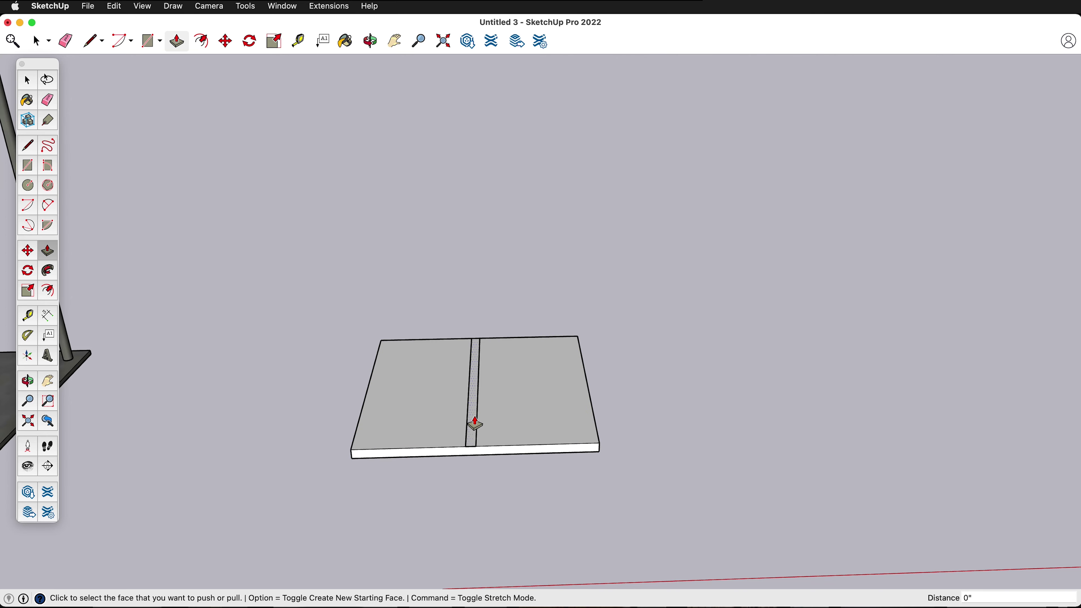
click(475, 423)
scroll(478, 347, down, 5)
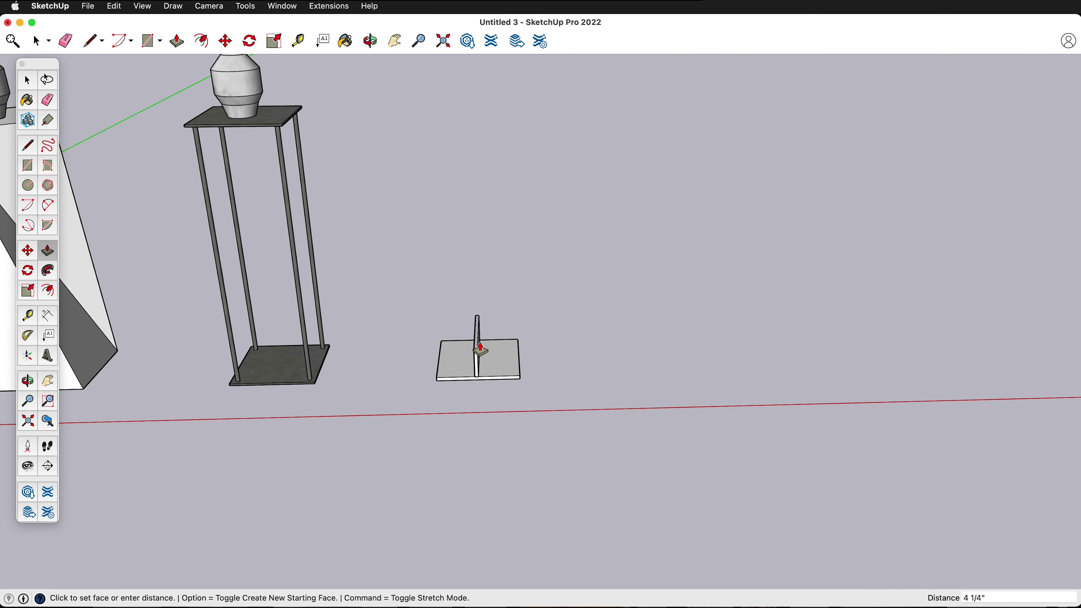
scroll(480, 347, down, 4)
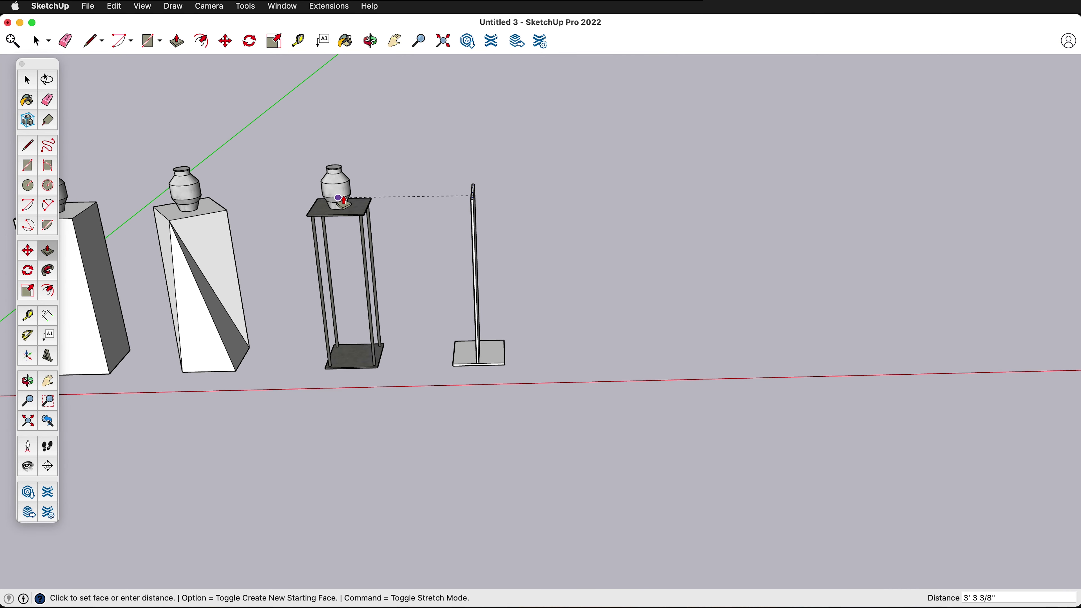
click(358, 212)
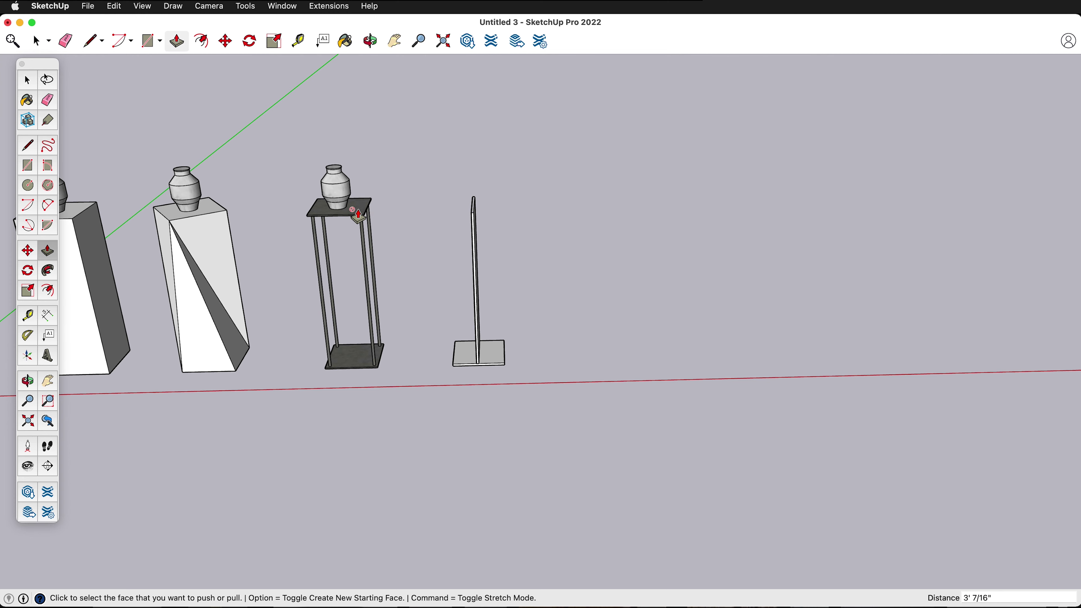
- Push the upright panel's top face down 0.5" to leave room for a top plate
scroll(472, 206, up, 6)
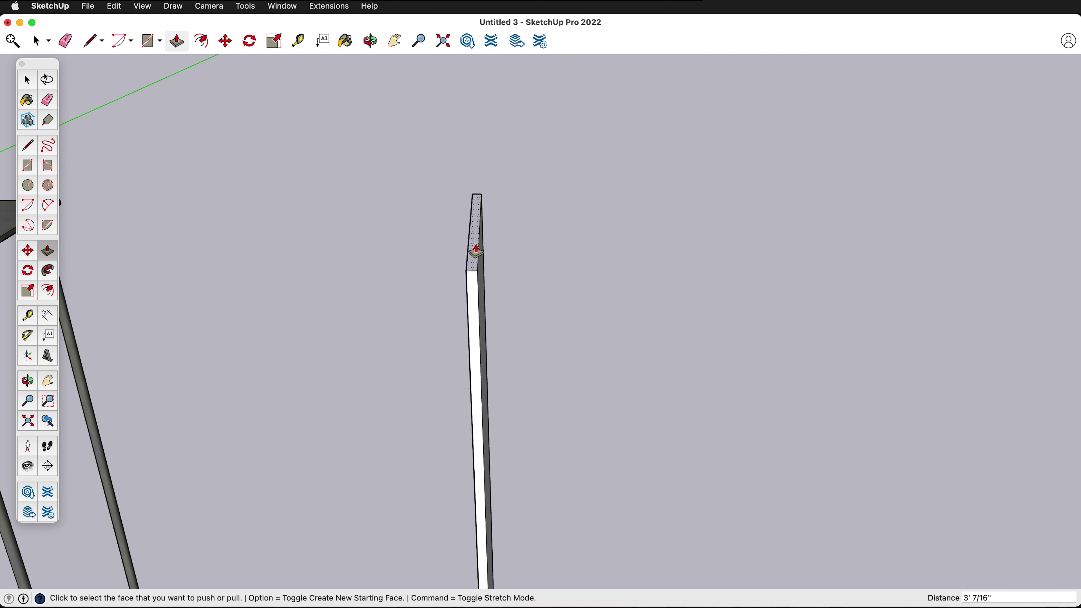
click(473, 247)
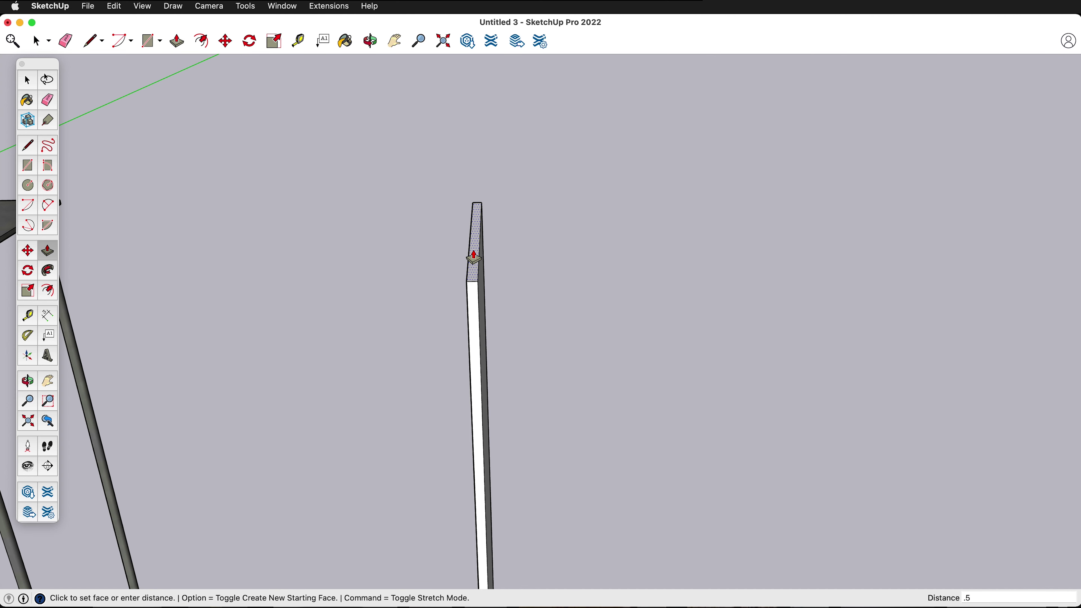
scroll(474, 255, down, 8)
- Select all of the upright panel's geometry and make it a group
key(space)
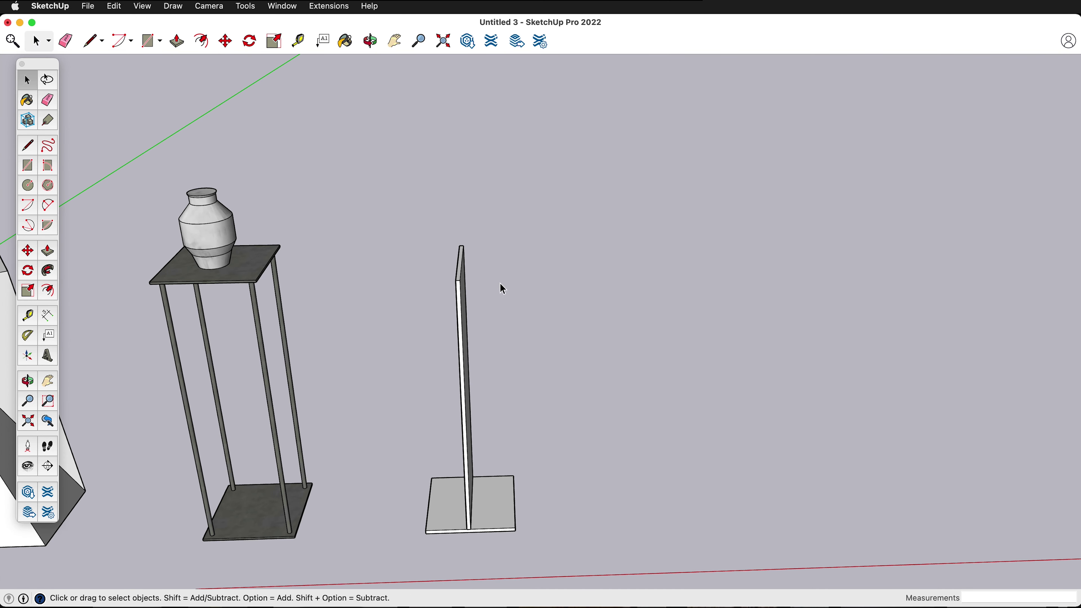
middle_drag(500, 285, 470, 300)
double_click(470, 300)
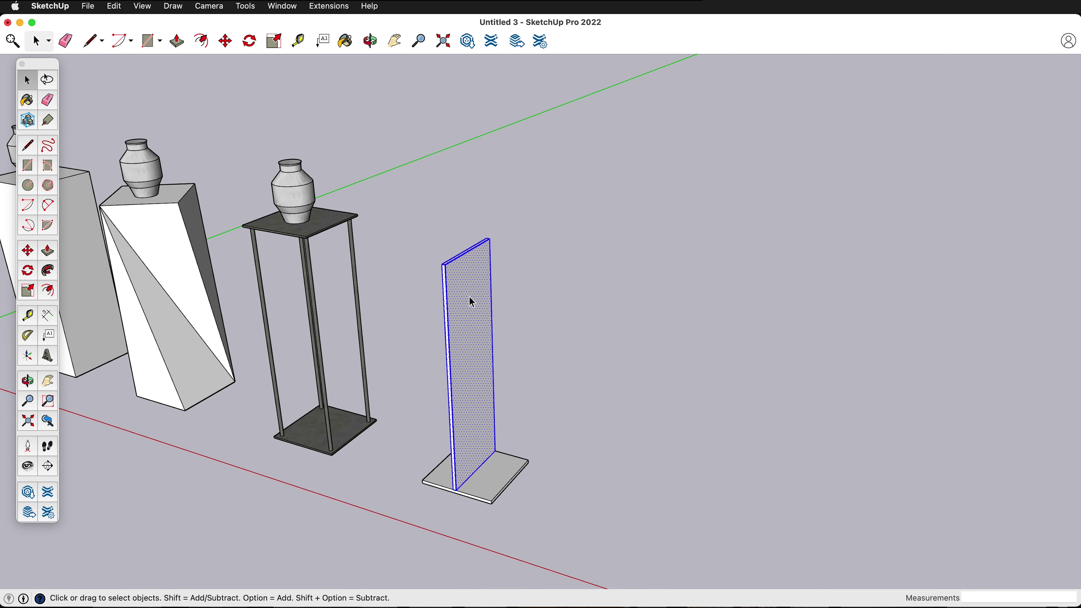
key(super+g)
- Copy the upright panel 1/2" sideways along the base plate so the two panels sit flush together
scroll(465, 529, up, 10)
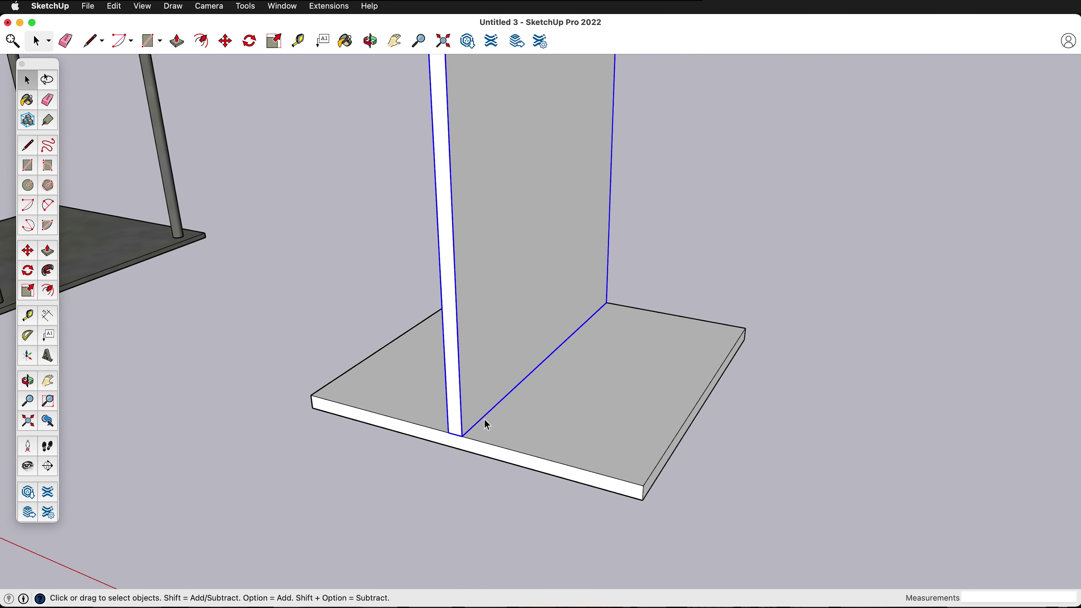
scroll(487, 425, up, 3)
key(m)
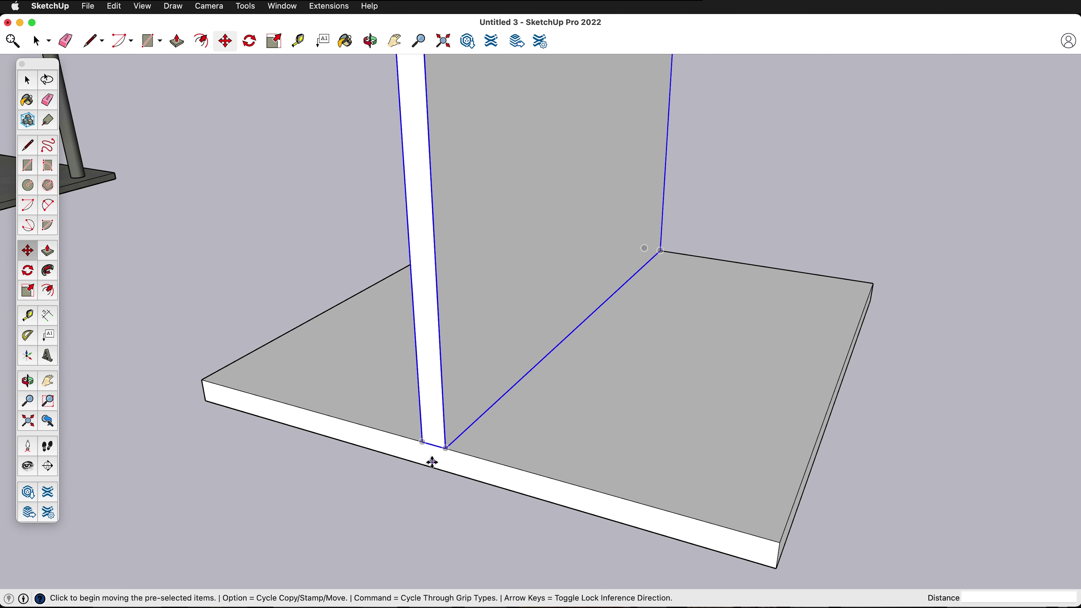
click(423, 443)
key(alt)
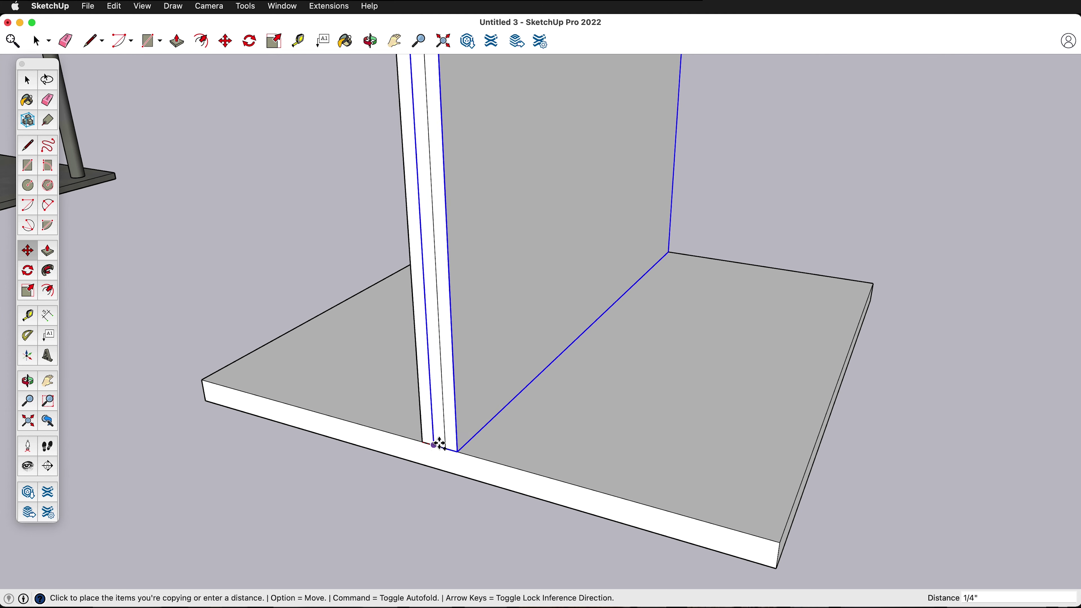
click(450, 448)
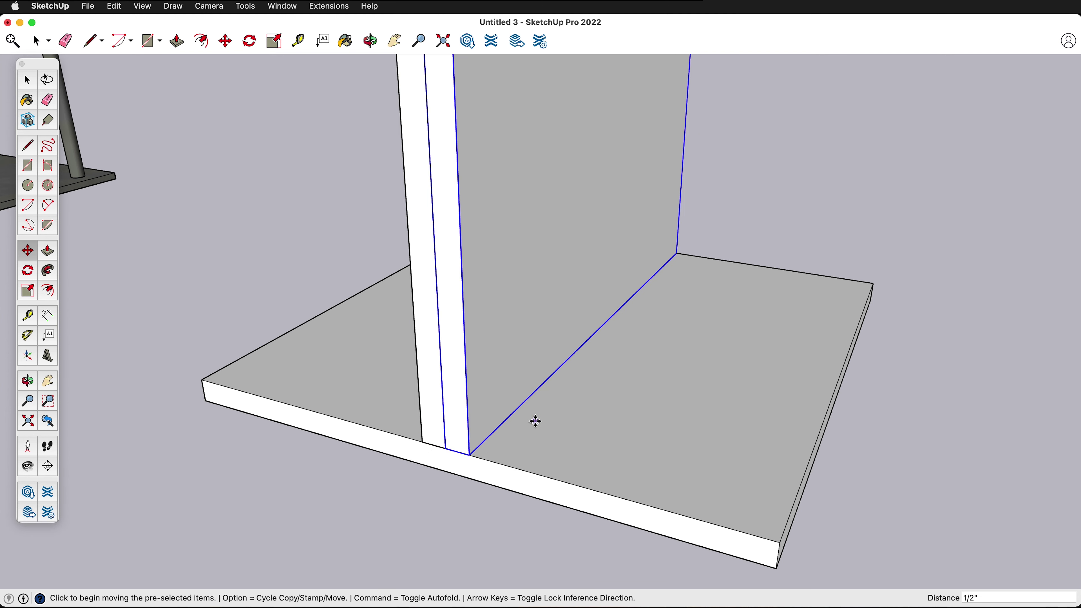
- Copy the base plate straight up along the blue axis and set it on top of the two upright panels
scroll(538, 419, down, 10)
key(space)
click(548, 417)
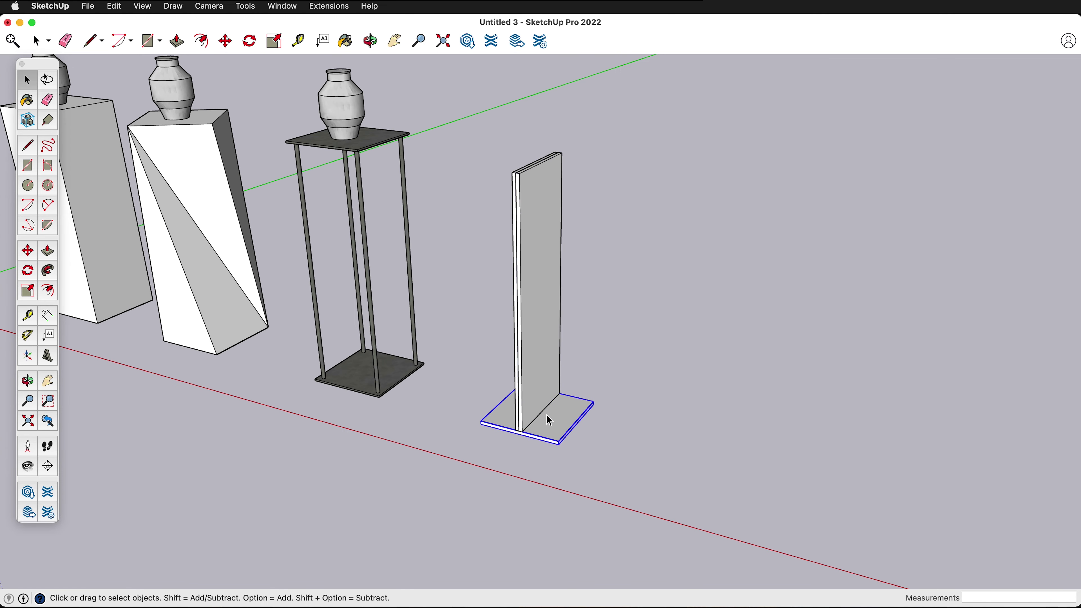
key(m)
scroll(560, 453, up, 5)
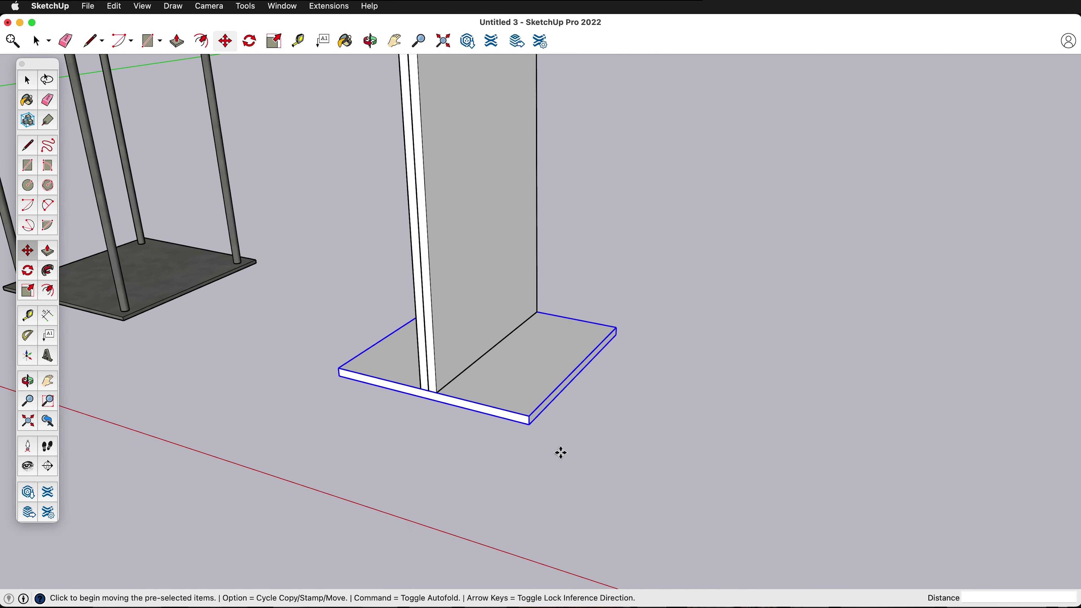
scroll(561, 453, up, 2)
key(alt)
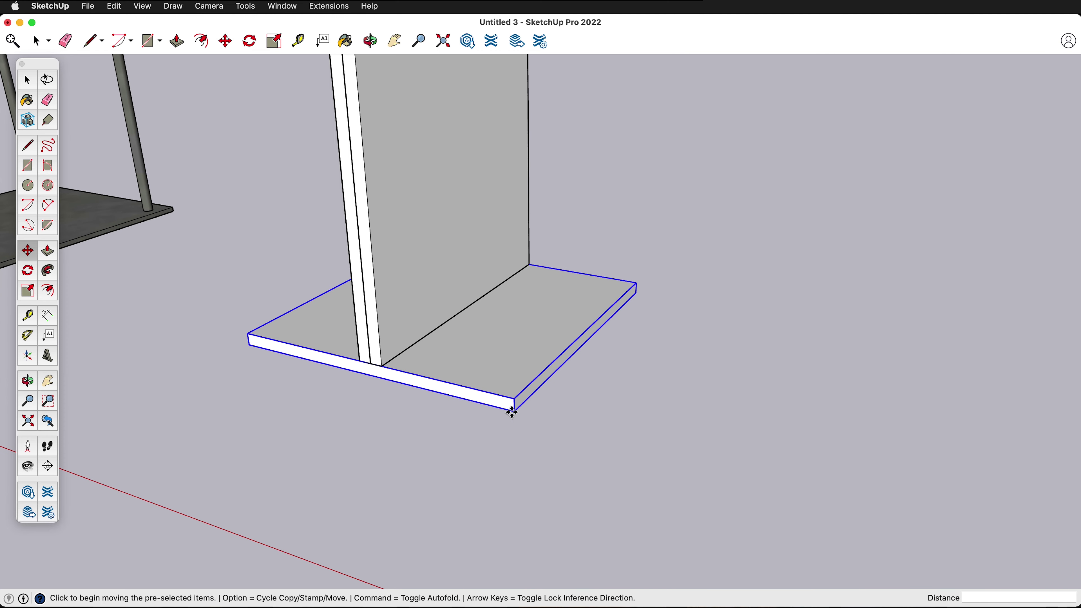
click(512, 411)
scroll(510, 412, down, 3)
scroll(509, 412, down, 5)
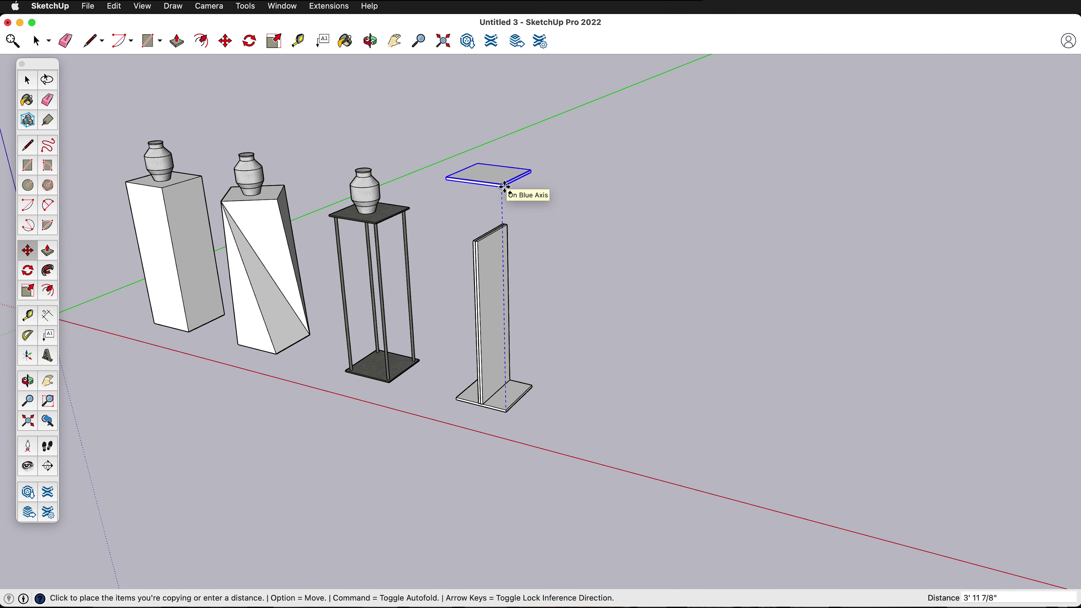
click(481, 234)
- Paint the fourth pedestal's top plate, both upright panels and base with the light striped plank material from the Wood collection
middle_drag(475, 486, 490, 467)
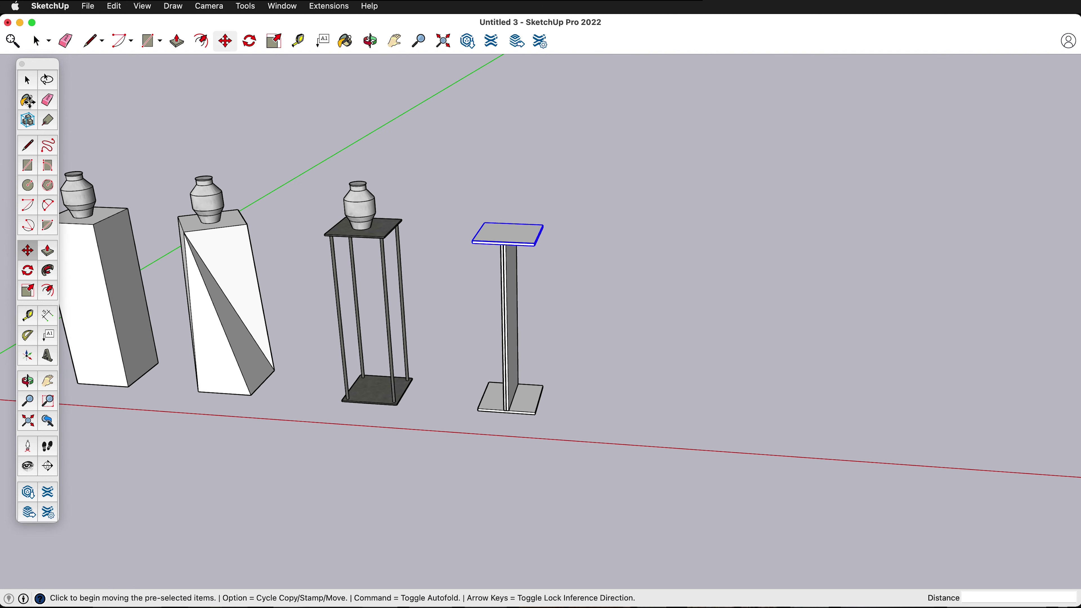
key(b)
click(63, 445)
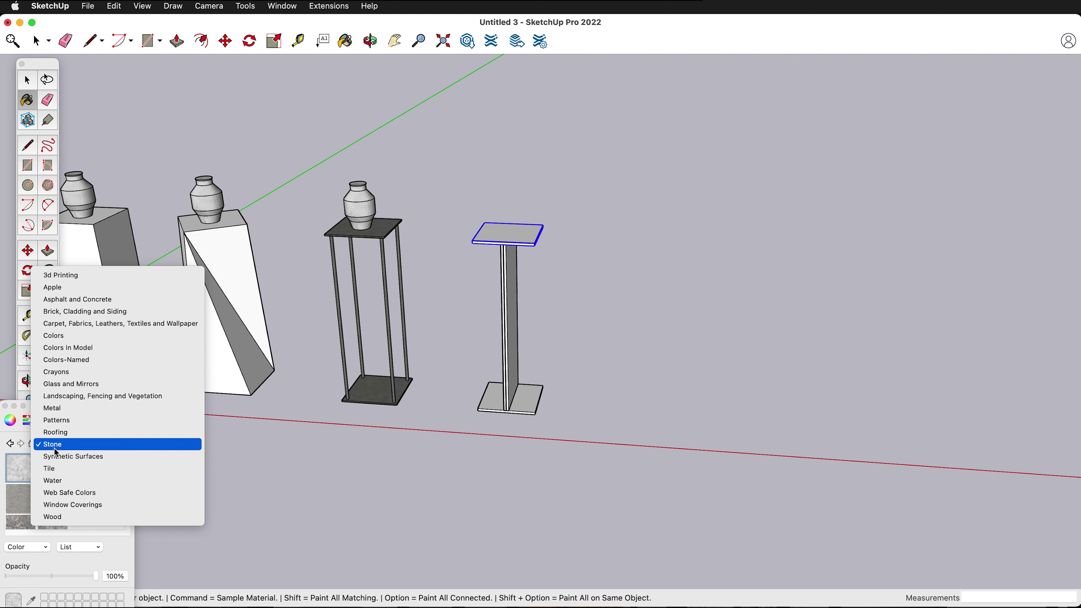
click(92, 519)
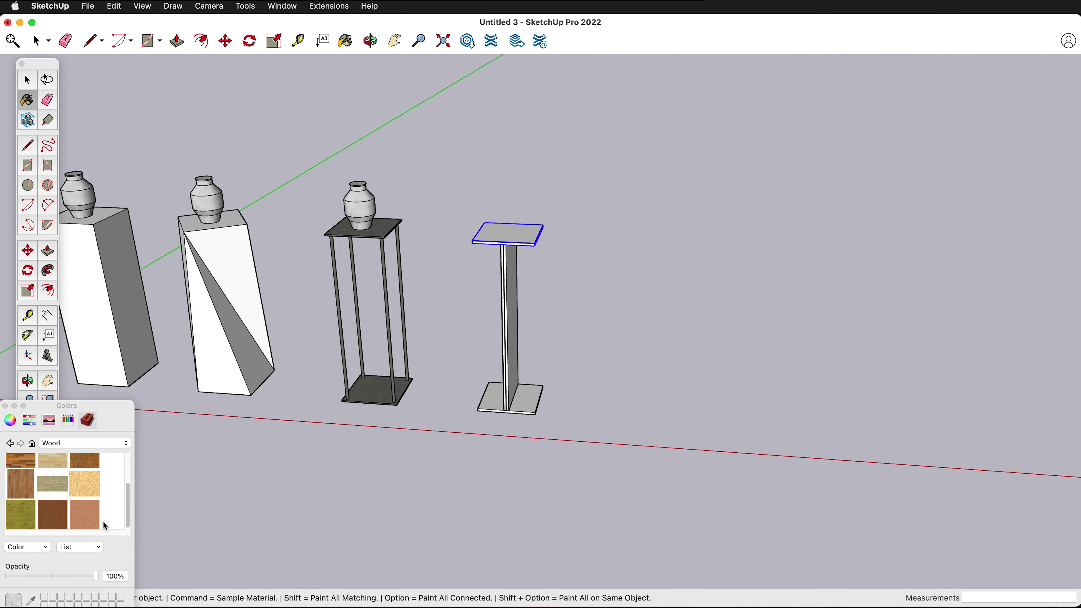
scroll(23, 513, up, 3)
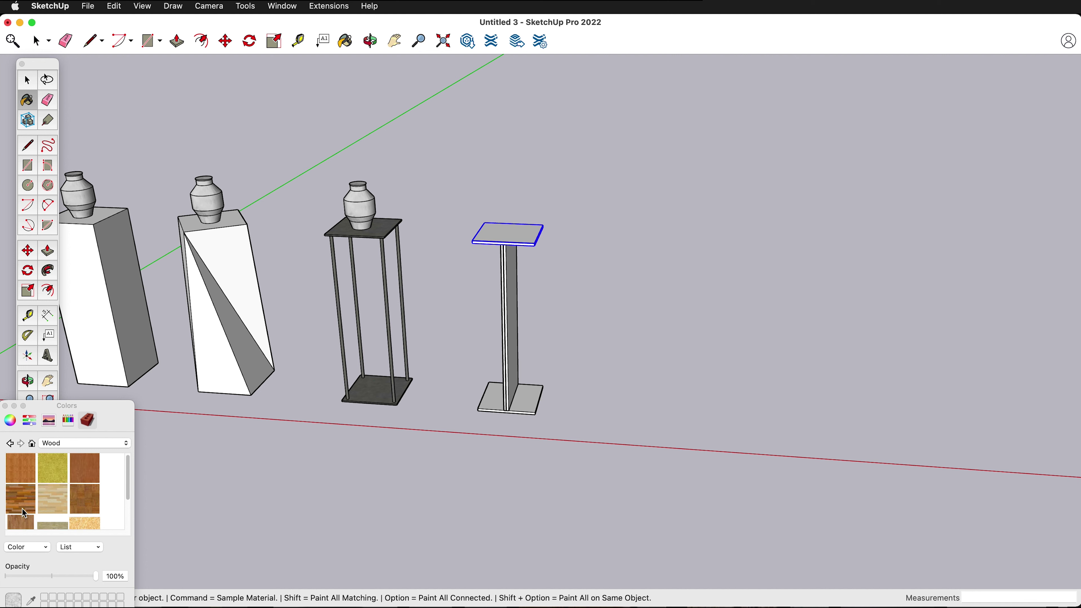
scroll(25, 496, down, 1)
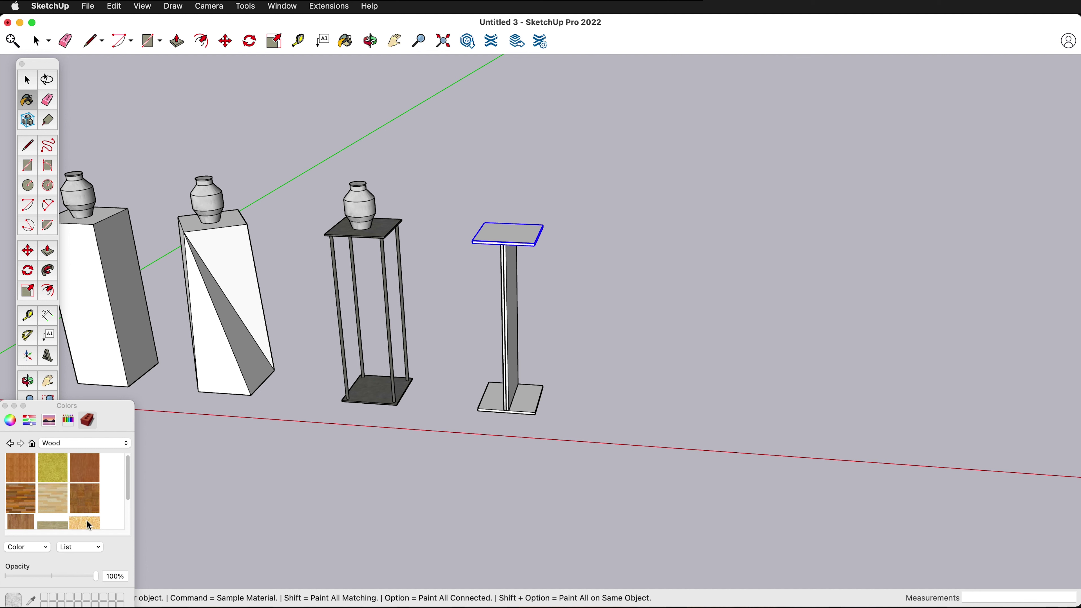
click(55, 500)
click(515, 295)
click(520, 231)
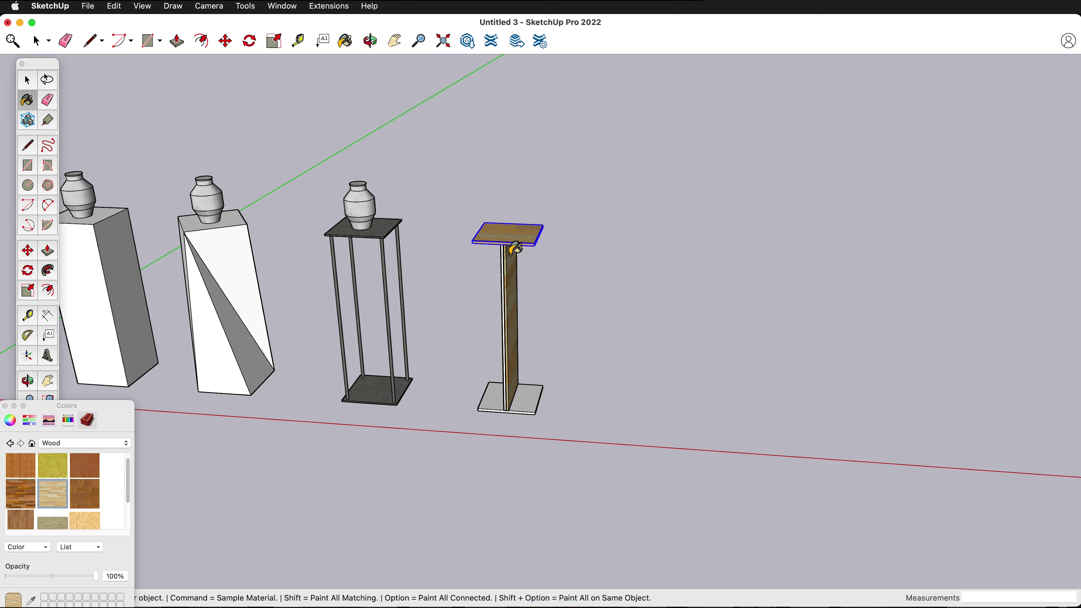
click(506, 257)
click(513, 396)
- Copy the vase from the open pedestal onto the wooden pedestal's top plate and close the materials window
mouse_move(523, 400)
middle_down()
mouse_move(671, 410)
mouse_move(816, 313)
mouse_move(352, 355)
mouse_move(205, 125)
middle_up()
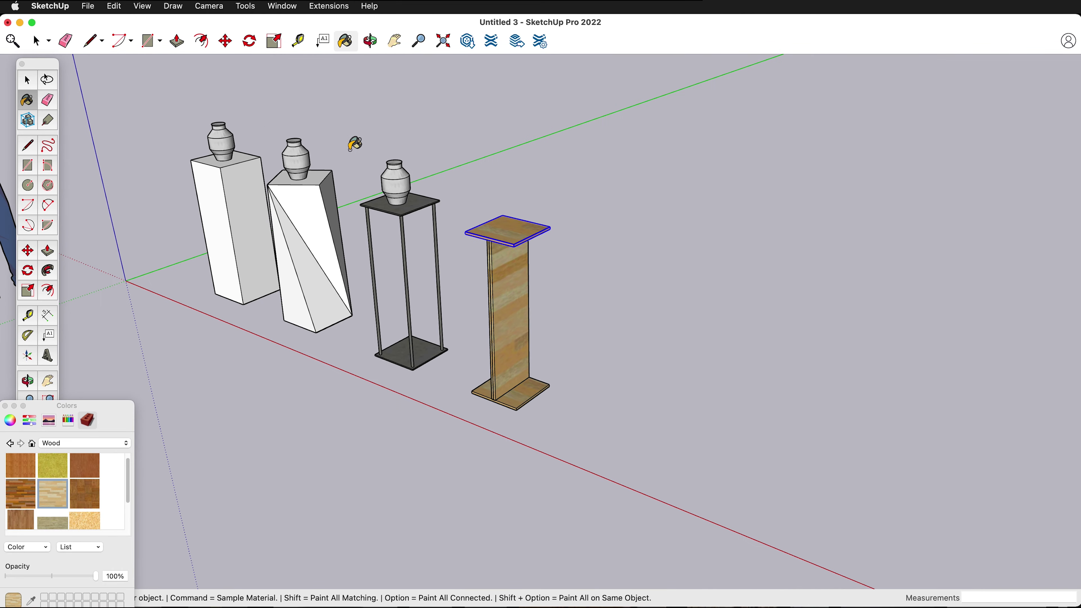
key(space)
click(400, 194)
key(m)
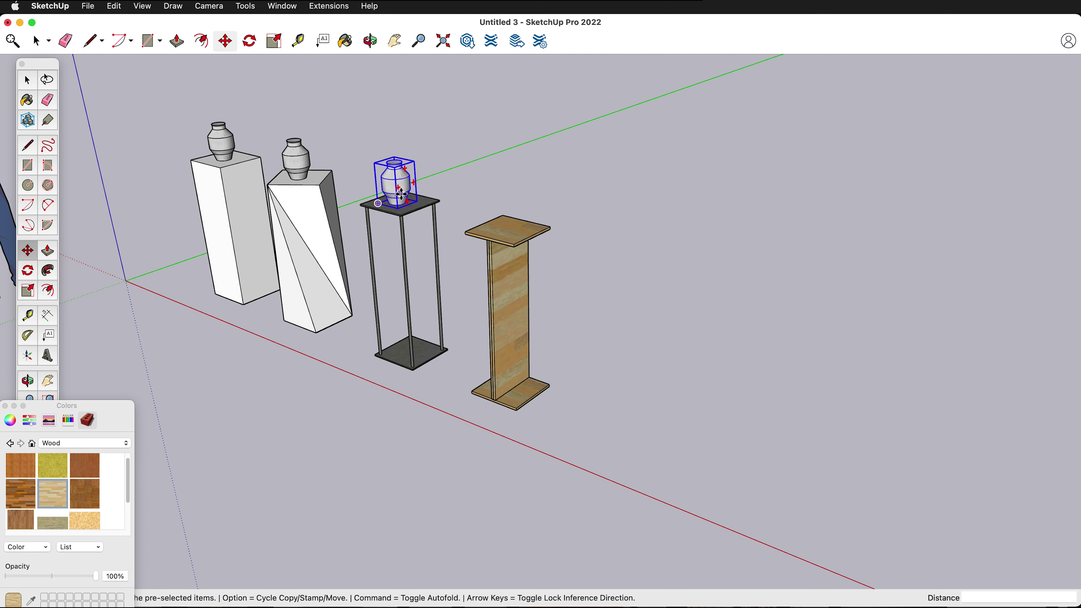
click(403, 206)
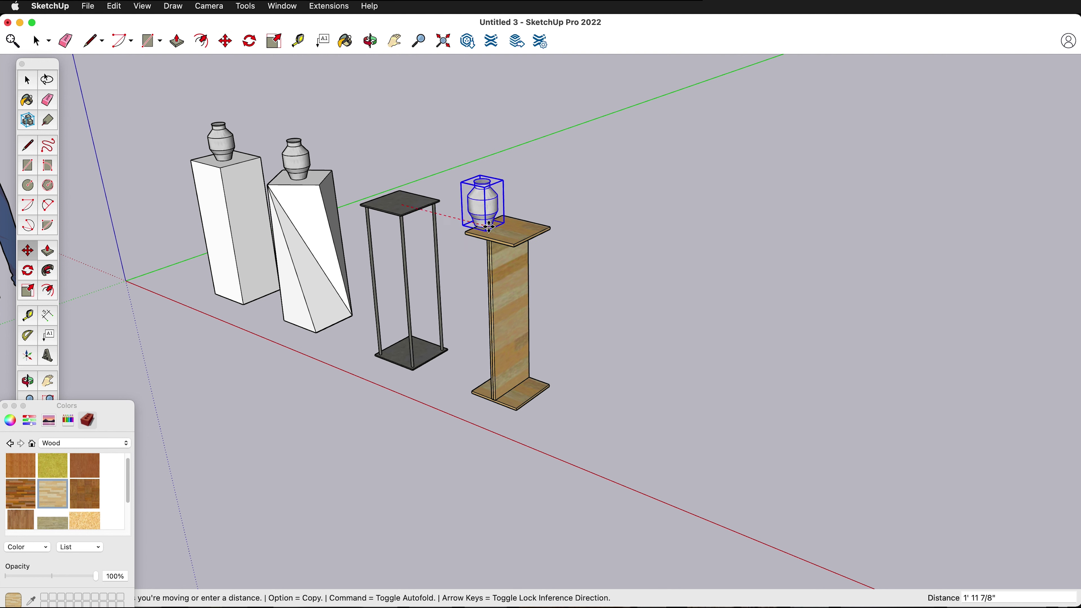
key(alt)
click(516, 233)
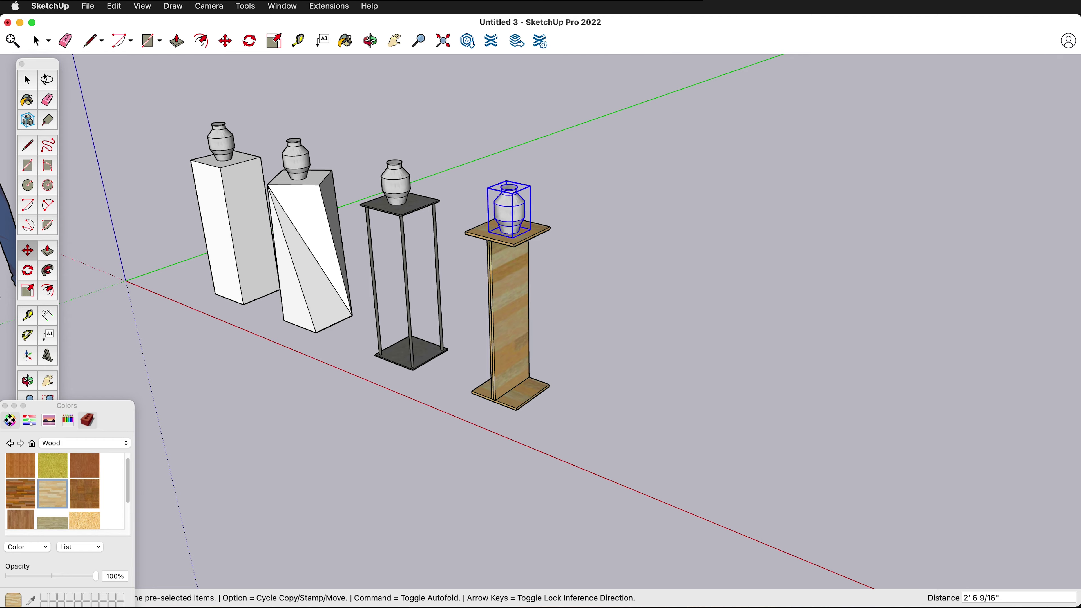
click(6, 406)
middle_drag(374, 442, 356, 321)
middle_drag(416, 302, 621, 236)
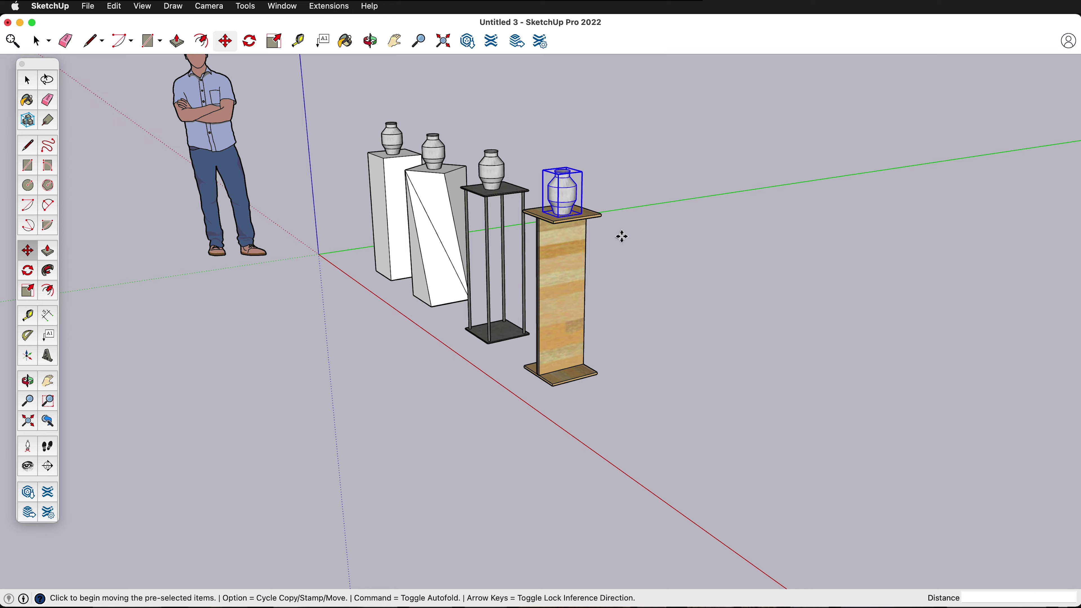
middle_drag(438, 372, 334, 254)
scroll(327, 255, down, 5)
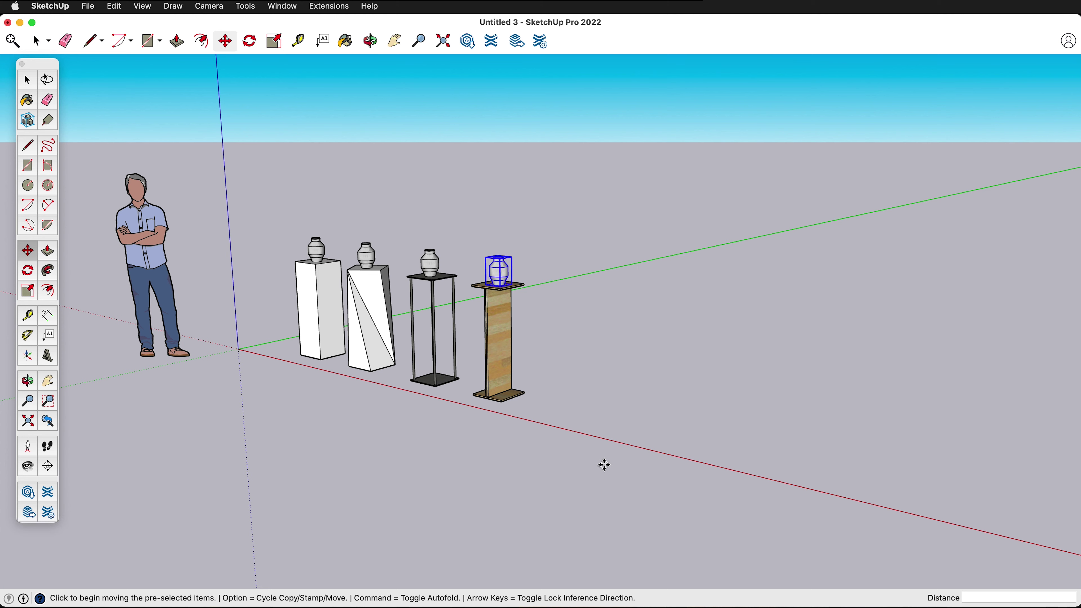
middle_drag(476, 412, 589, 378)
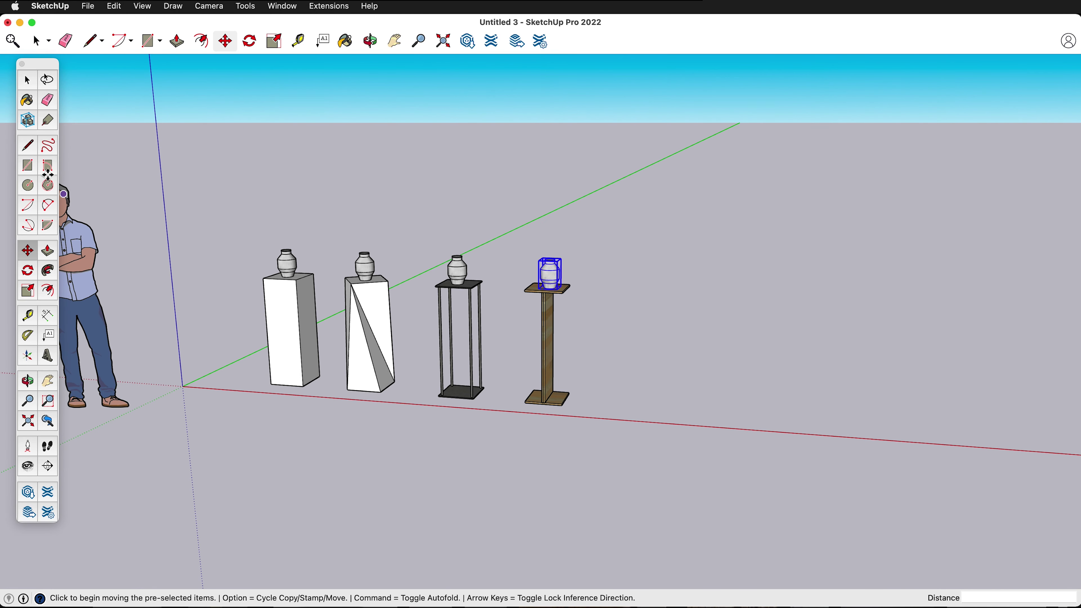
- Draw an upright rectangle about 1' 11 1/8" by 3' 1 7/16" beside the wooden pedestal, facing the green axis
key(r)
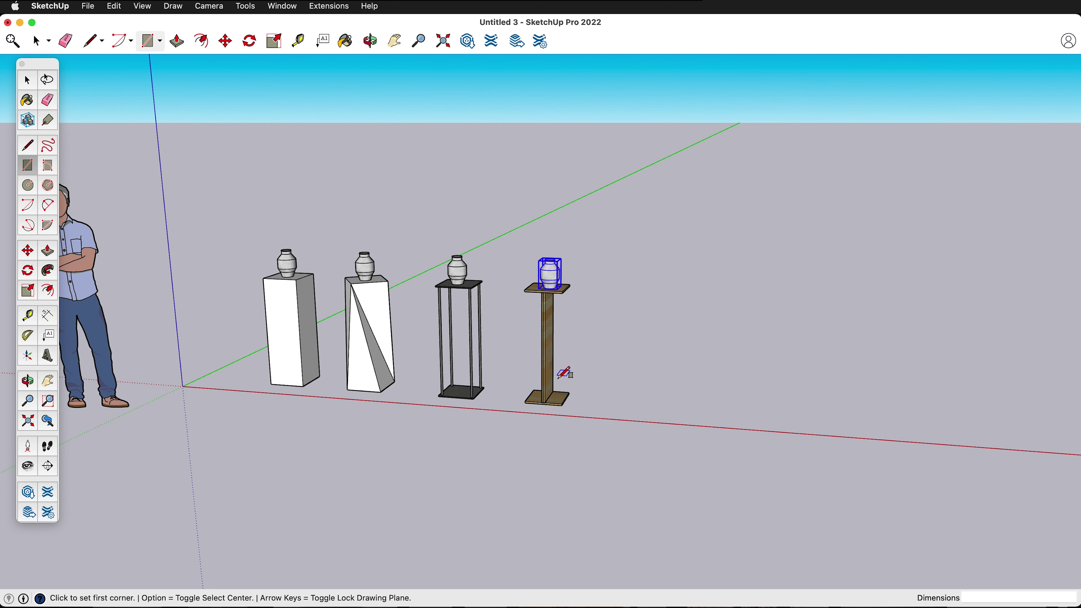
scroll(579, 400, up, 5)
scroll(553, 400, down, 5)
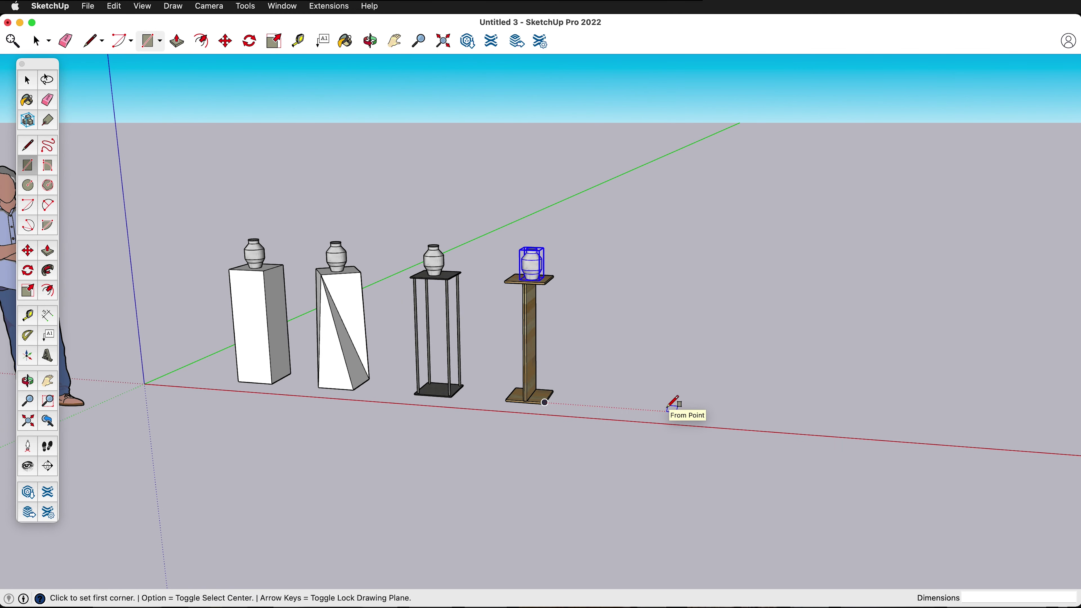
key(Left)
click(667, 407)
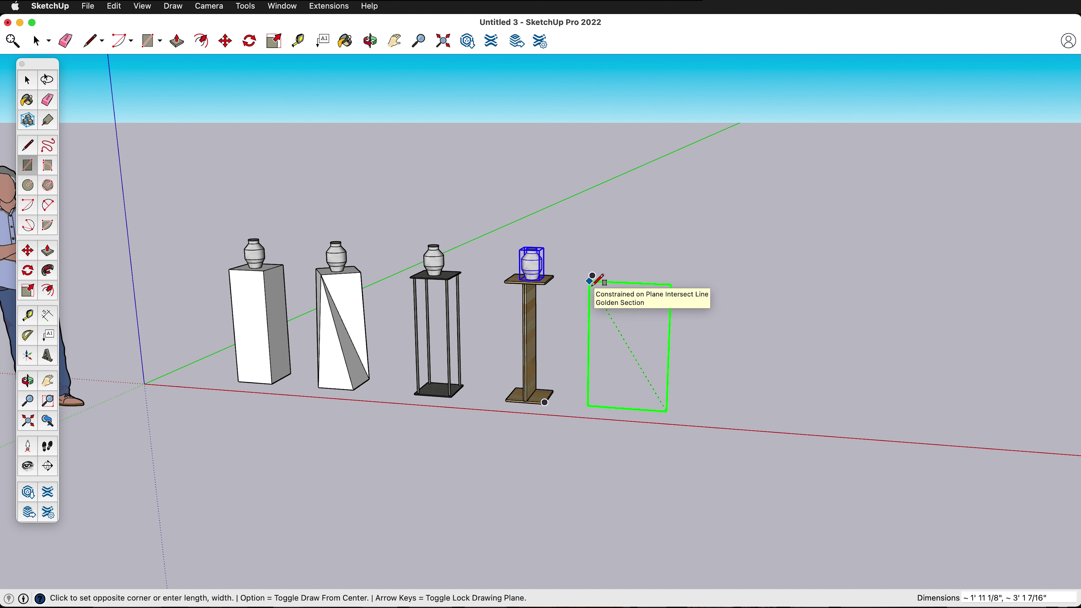
click(590, 282)
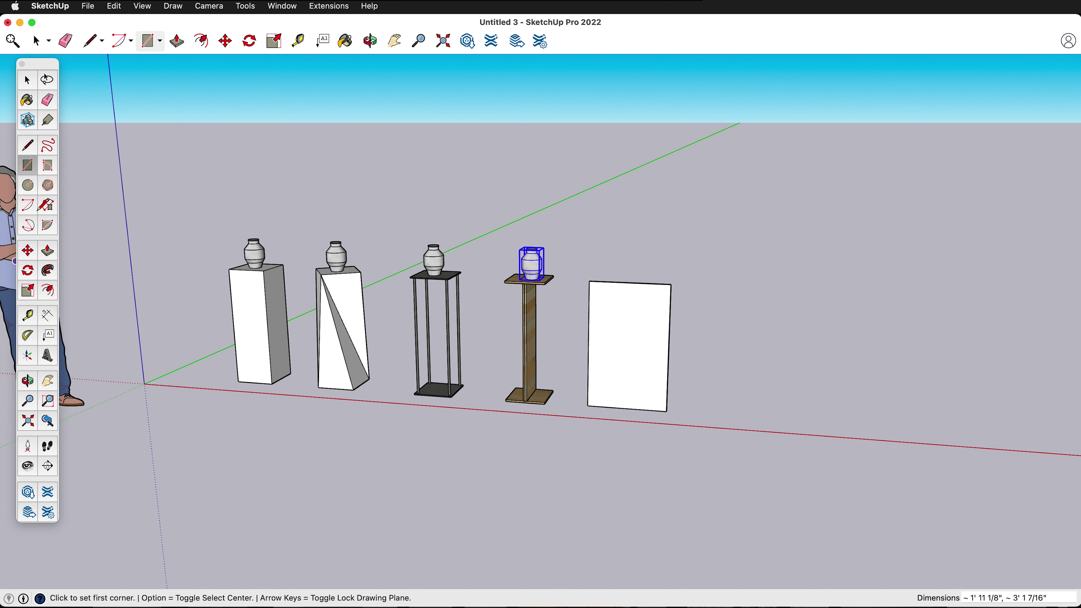
- Draw an arc across the rectangle's lower right corner, from its bottom edge to its right edge, with a bulge of about 4 3/16"
click(48, 205)
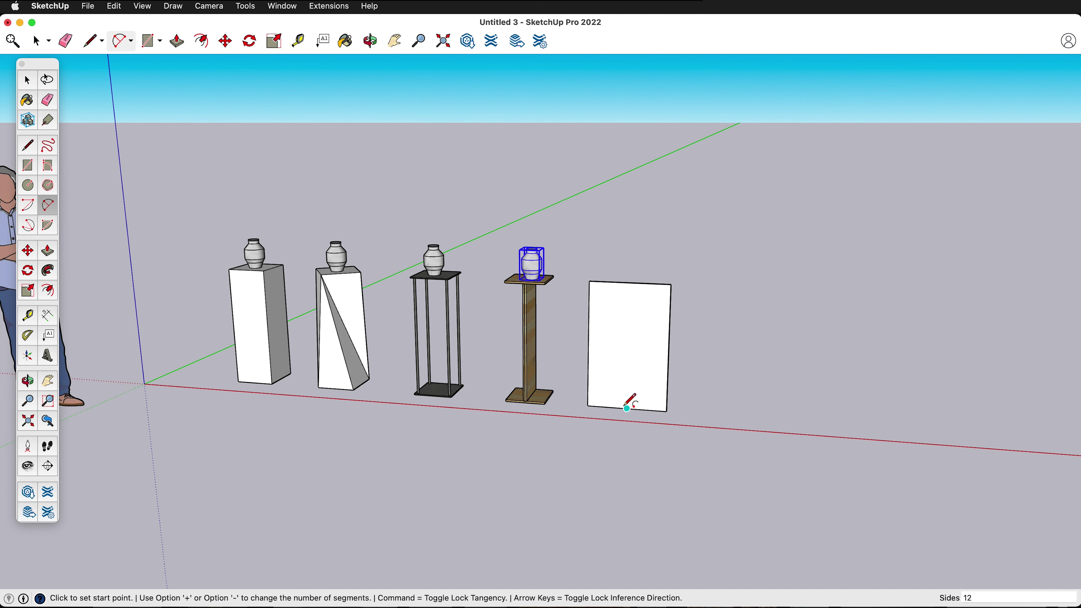
scroll(625, 407, up, 5)
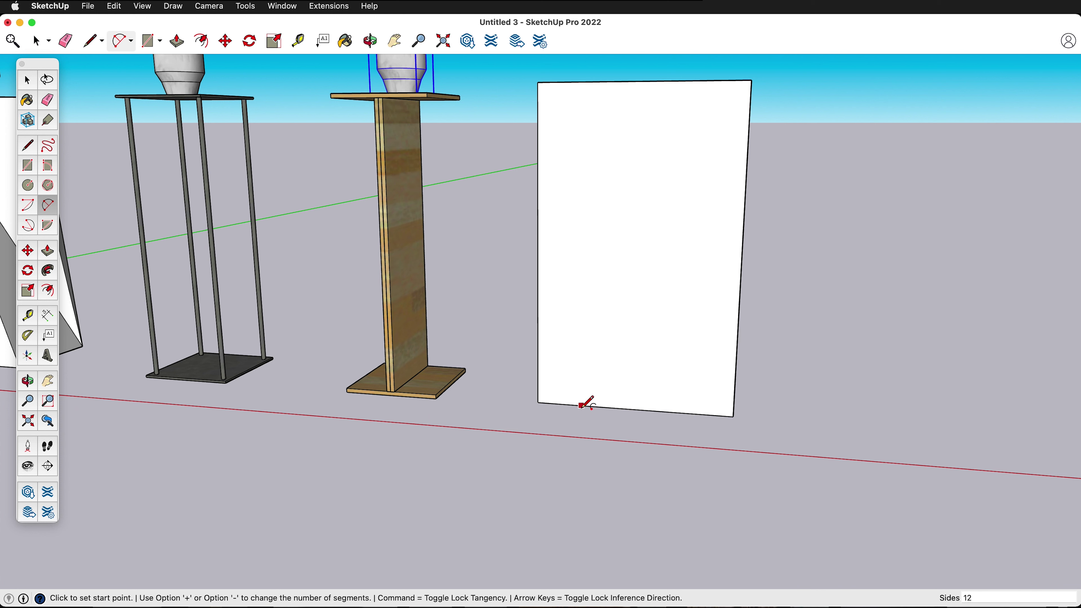
click(602, 407)
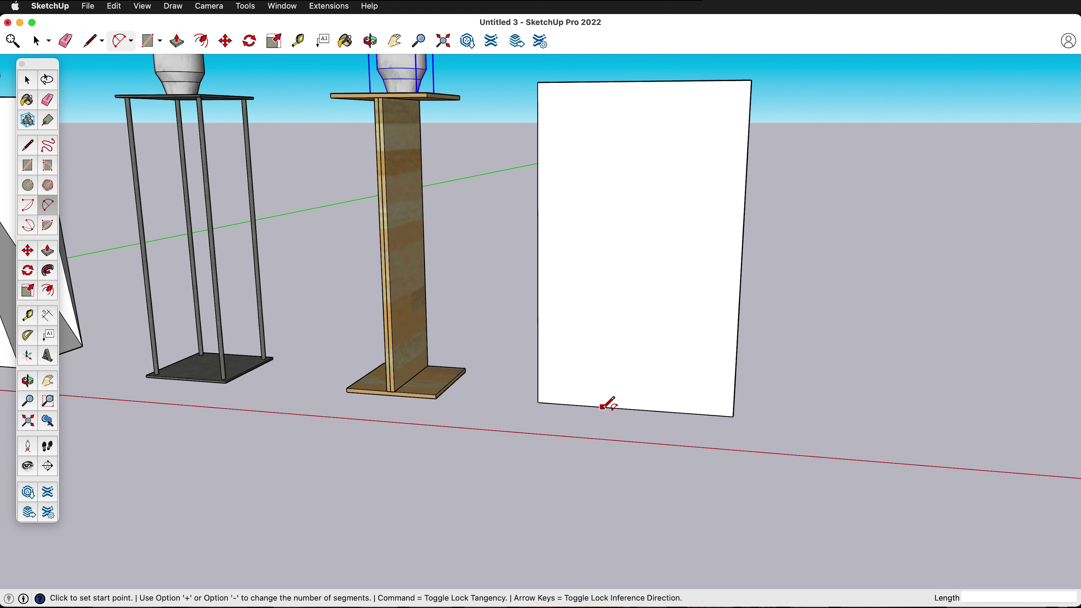
click(743, 235)
click(732, 308)
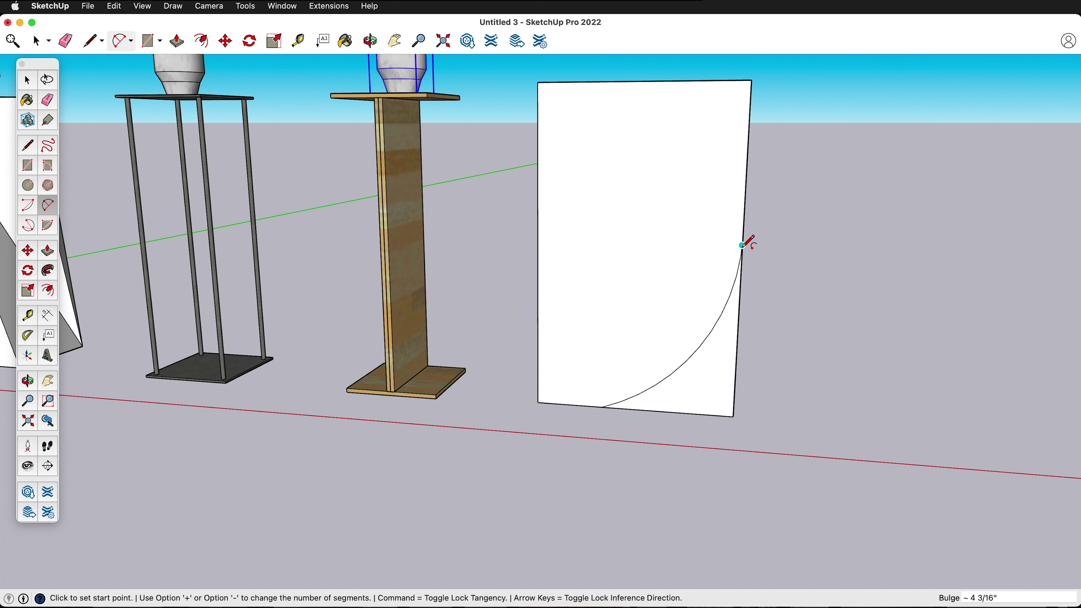
- Continue with a tangent arc from the first arc's end on the right edge up to the rectangle's top edge
click(742, 245)
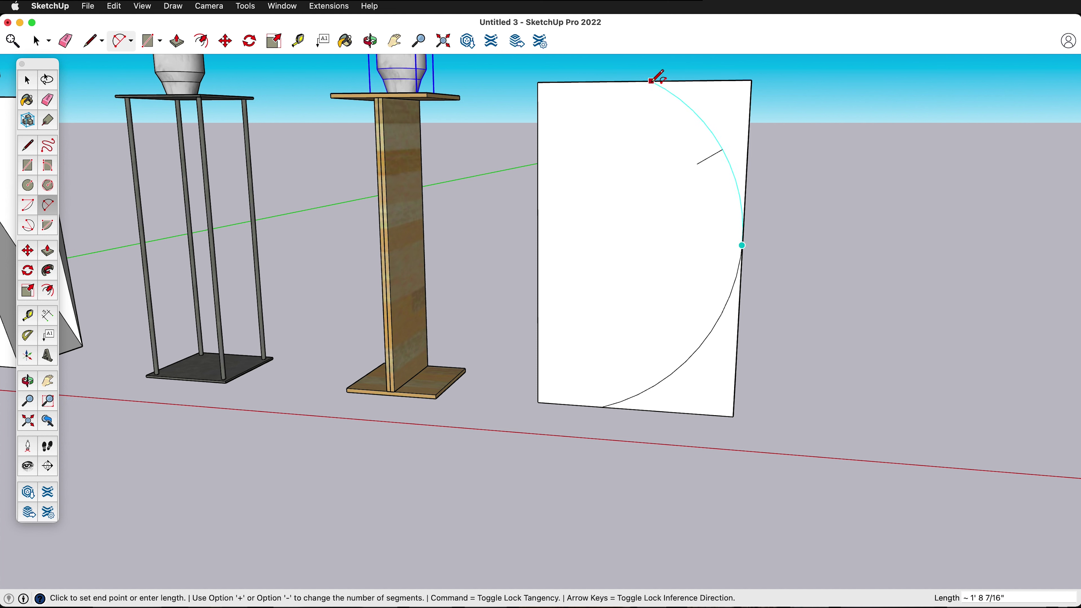
click(589, 81)
click(589, 81)
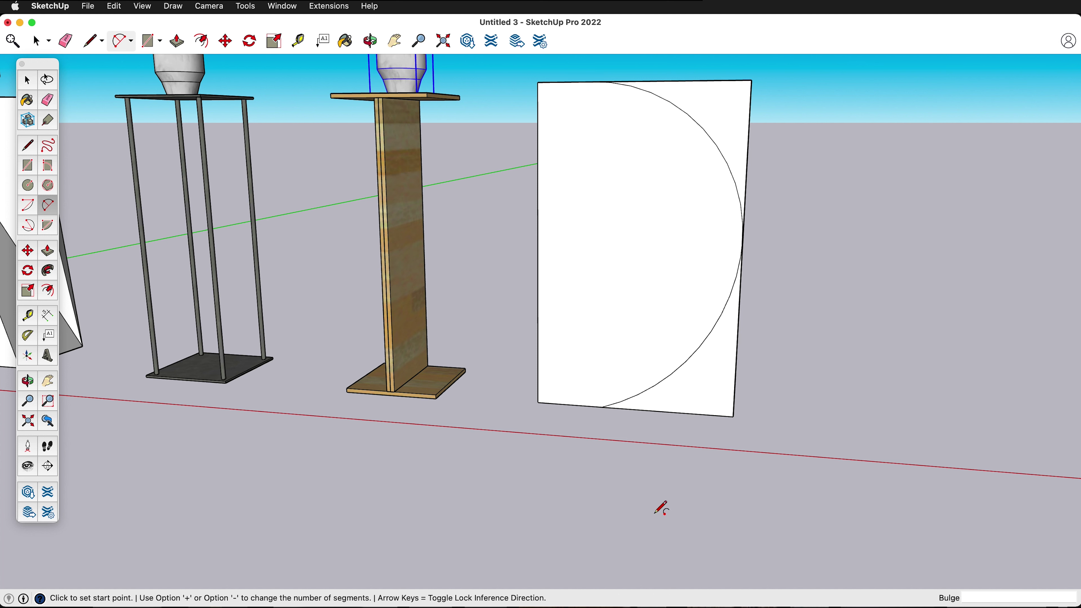
- Erase the rectangle's two right corners outside the arcs to leave a D-shaped face
key(e)
drag(738, 353, 719, 421)
mouse_move(739, 84)
mouse_down()
mouse_move(762, 91)
mouse_move(751, 95)
mouse_up()
scroll(693, 347, down, 4)
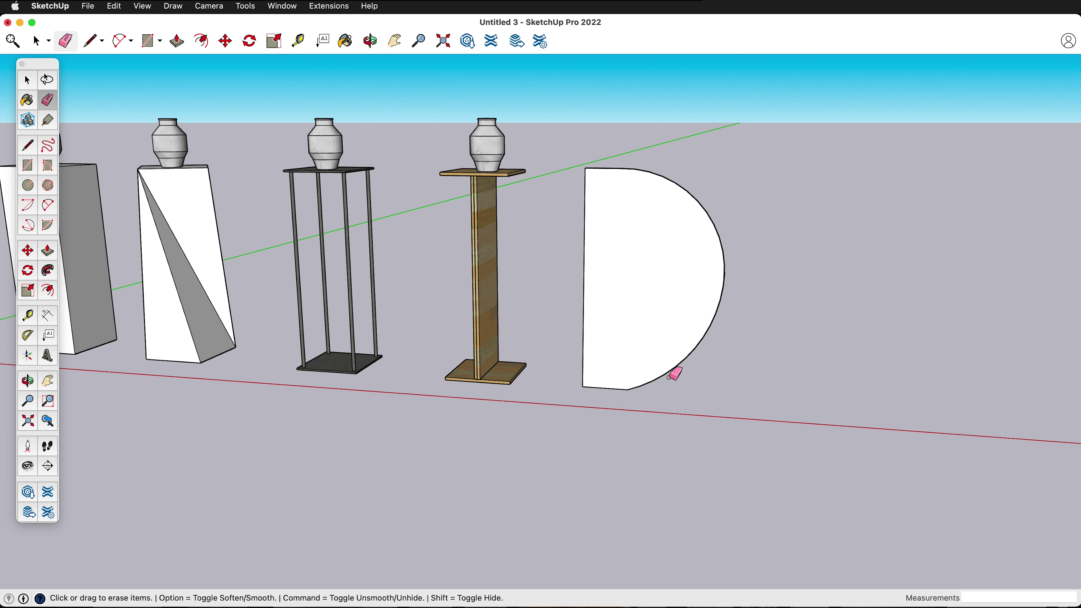
scroll(620, 386, up, 2)
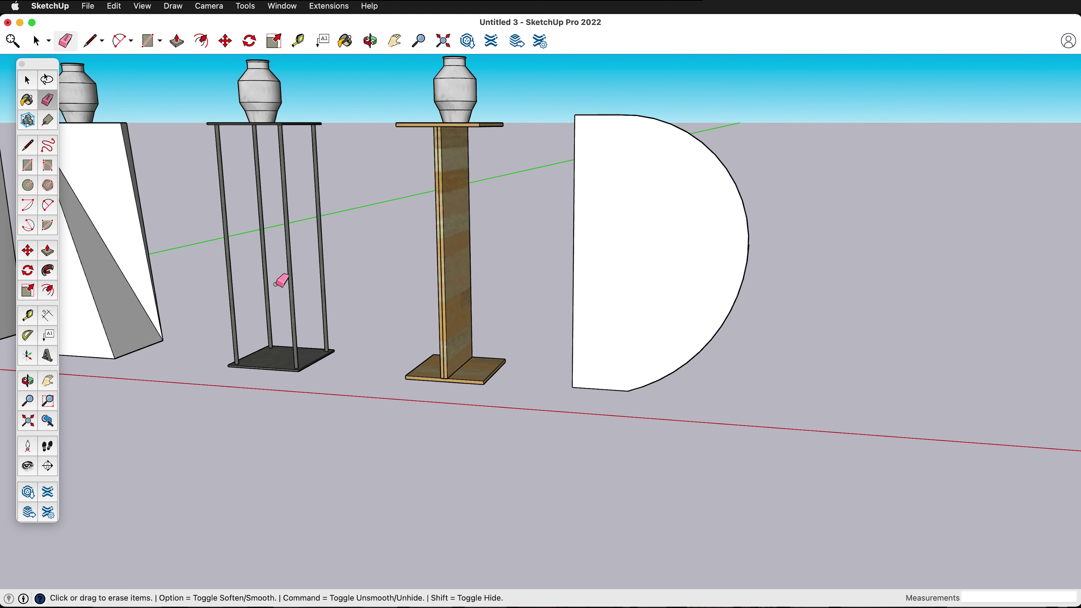
- Offset the D-shaped face's outline inward by 0.5"
key(o)
key(f)
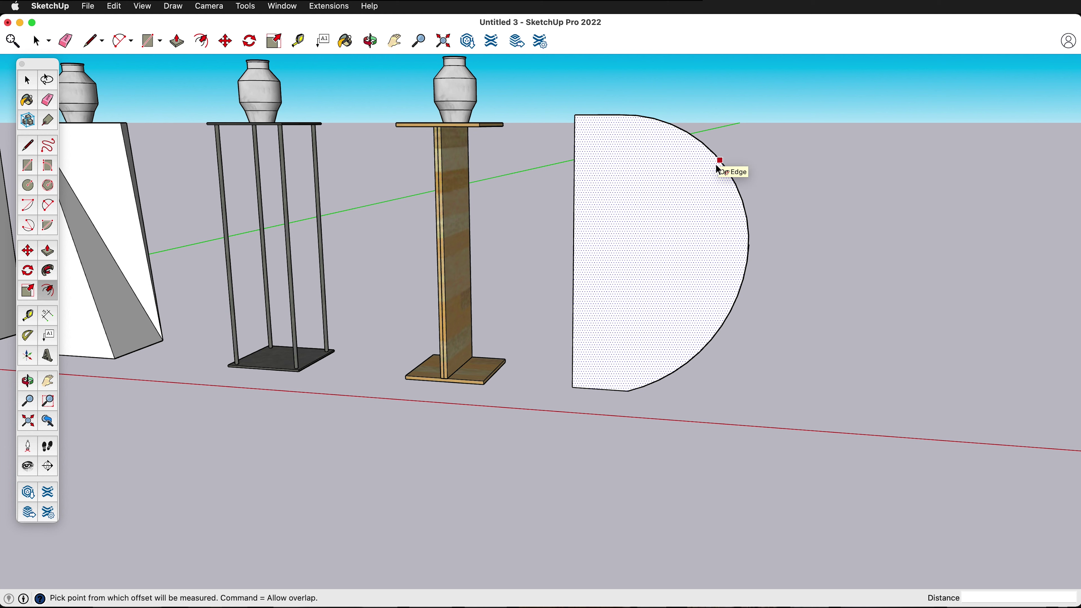
click(748, 271)
click(738, 233)
click(586, 241)
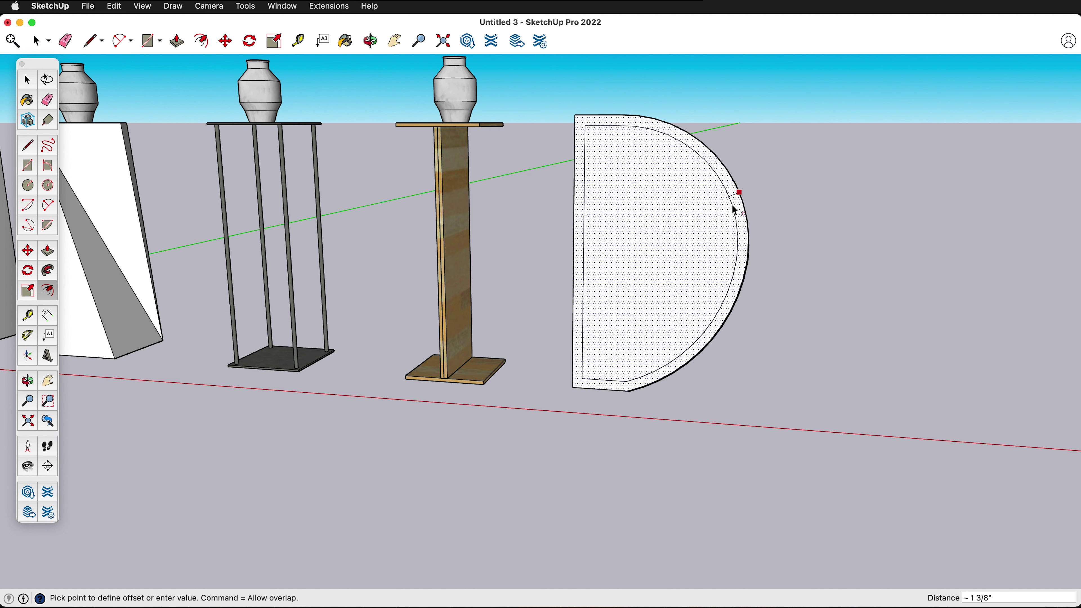
text(.5)
key(Return)
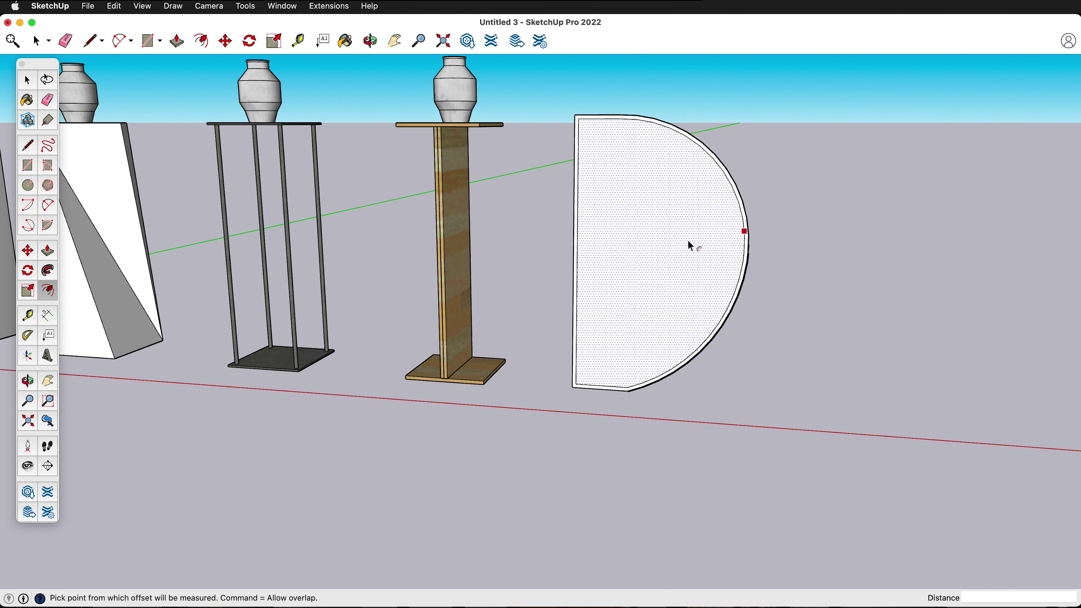
scroll(687, 222, down, 2)
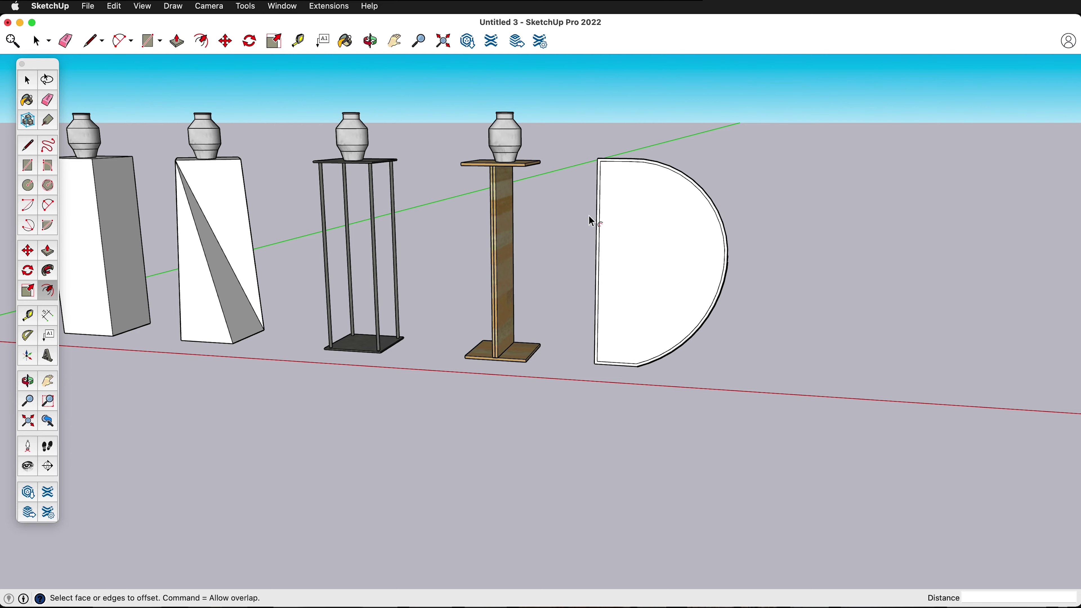
scroll(640, 371, up, 5)
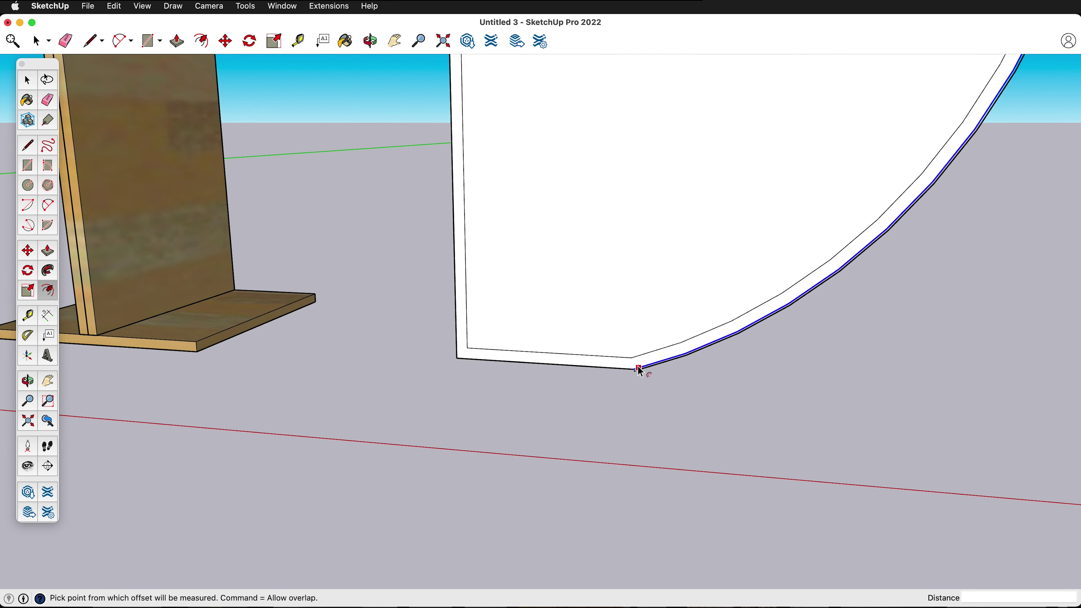
click(654, 360)
key(Escape)
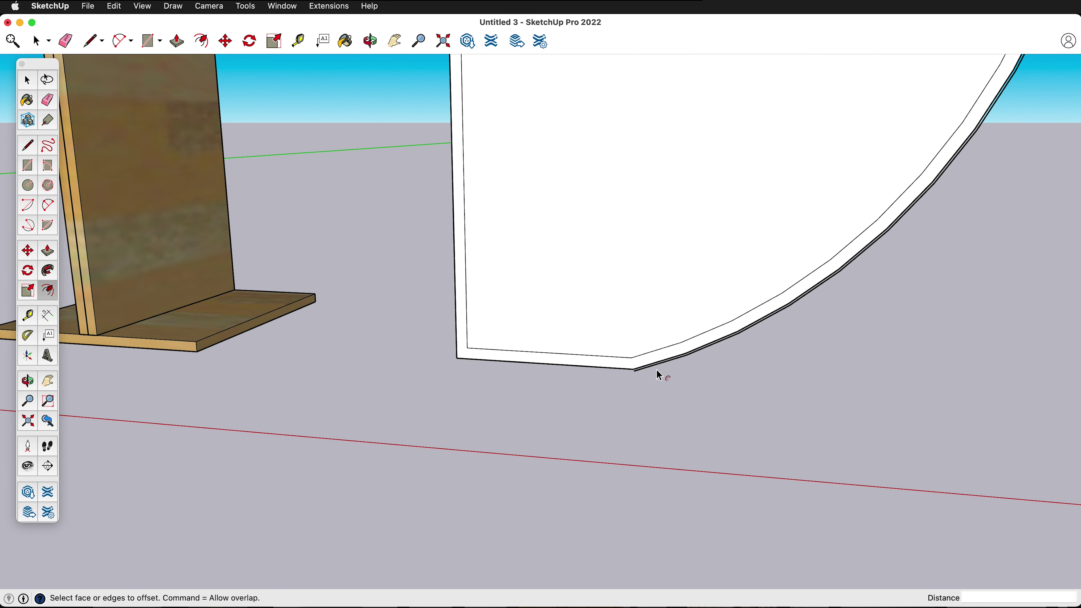
scroll(638, 391, up, 1)
key(space)
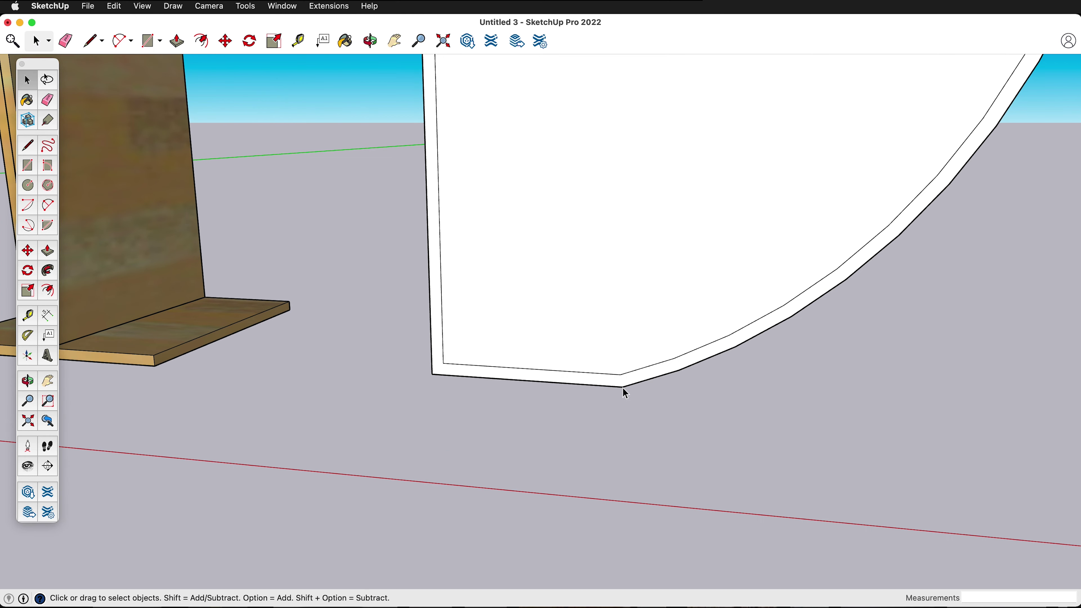
- Draw a 1/2" thick, about 9 5/8" long base extension along the red axis from the curve's lower end
key(l)
click(622, 386)
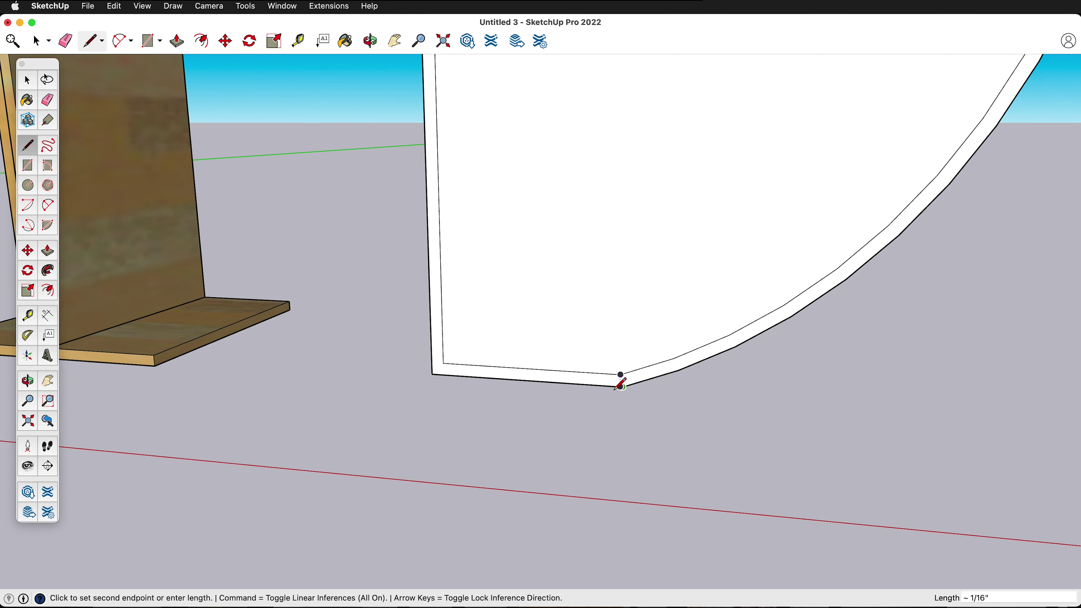
scroll(621, 386, down, 5)
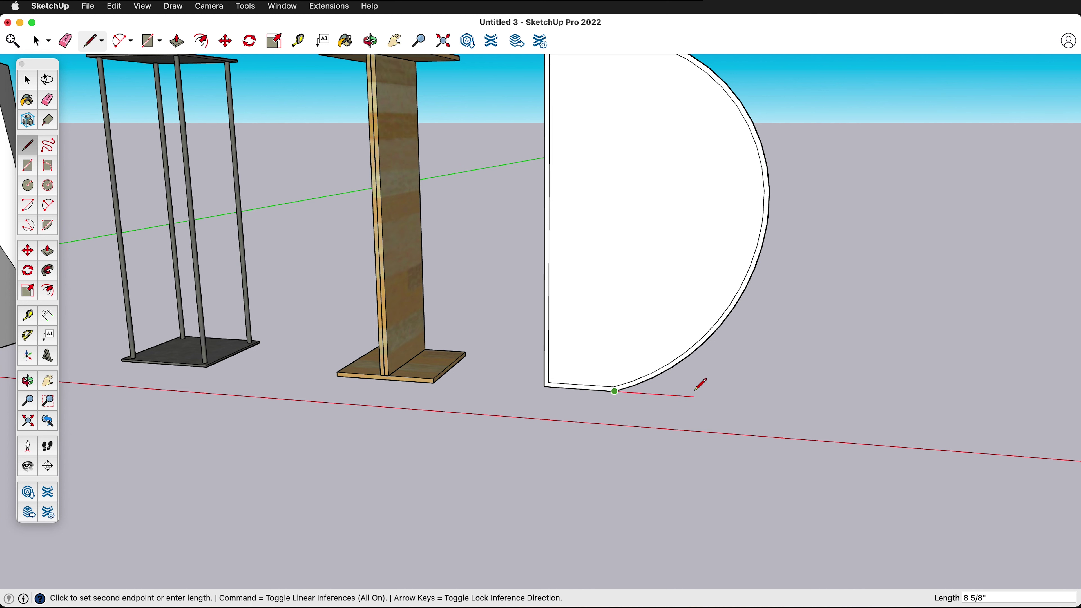
click(702, 397)
scroll(703, 397, up, 2)
scroll(703, 397, up, 2)
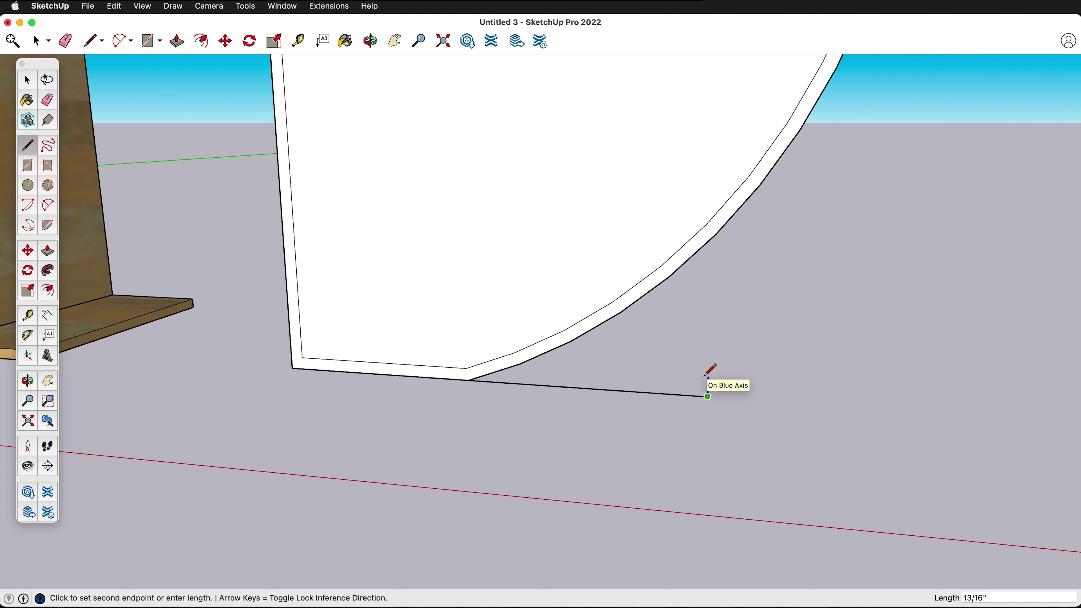
text(1/2)
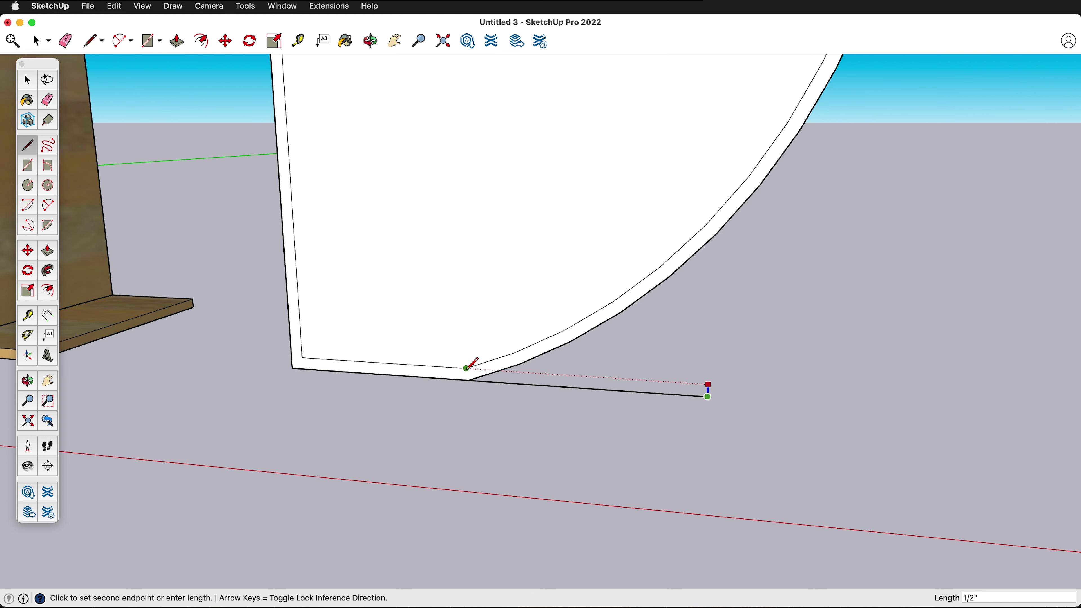
key(Return)
click(466, 368)
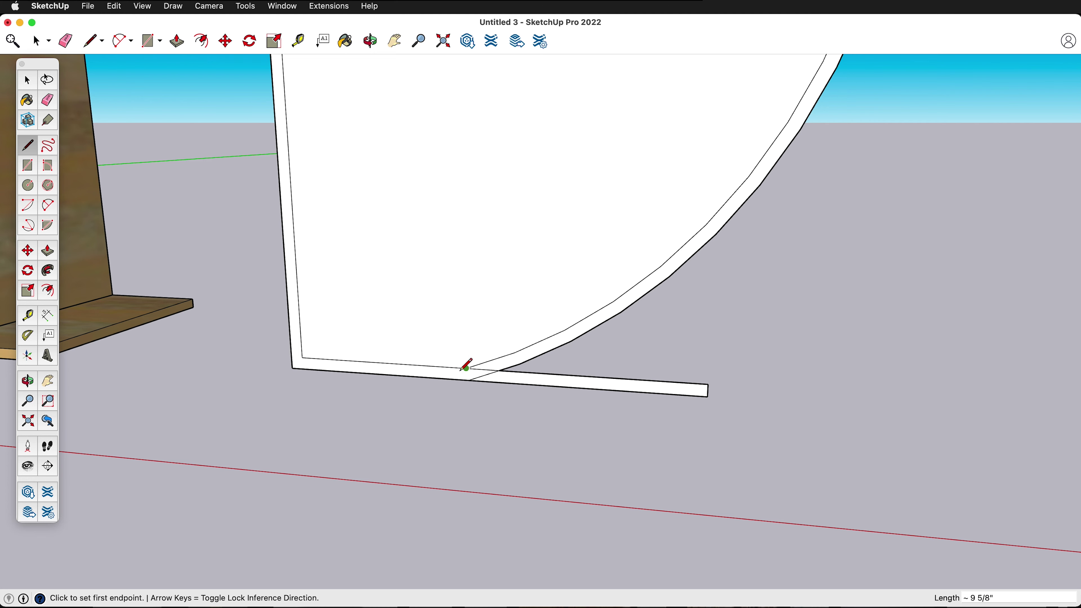
- Erase the leftover arc segment crossing the base strip so the base and its extension become one face
scroll(466, 367, up, 5)
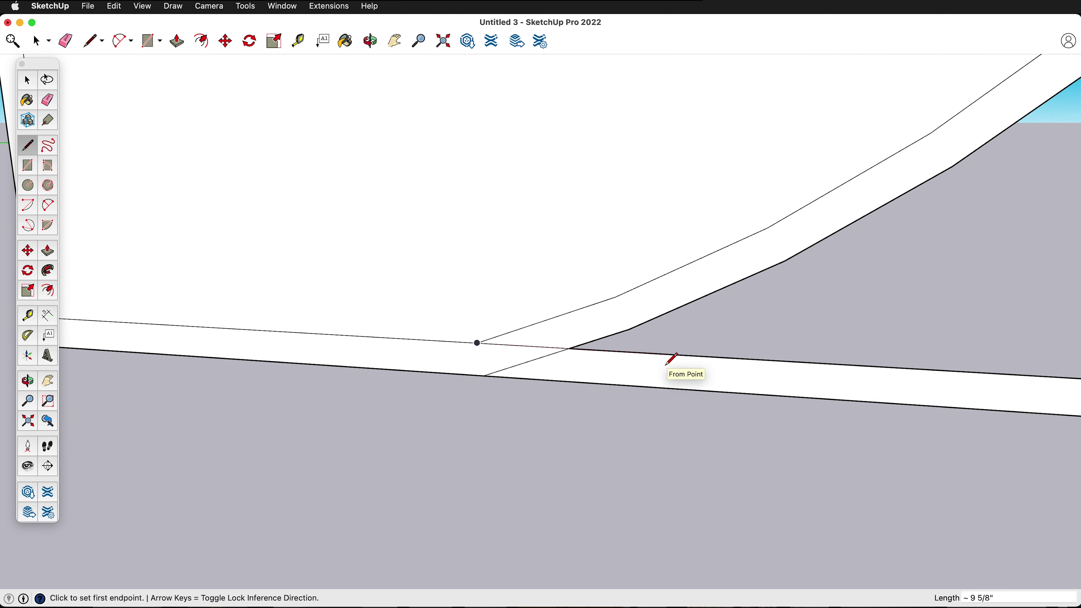
key(e)
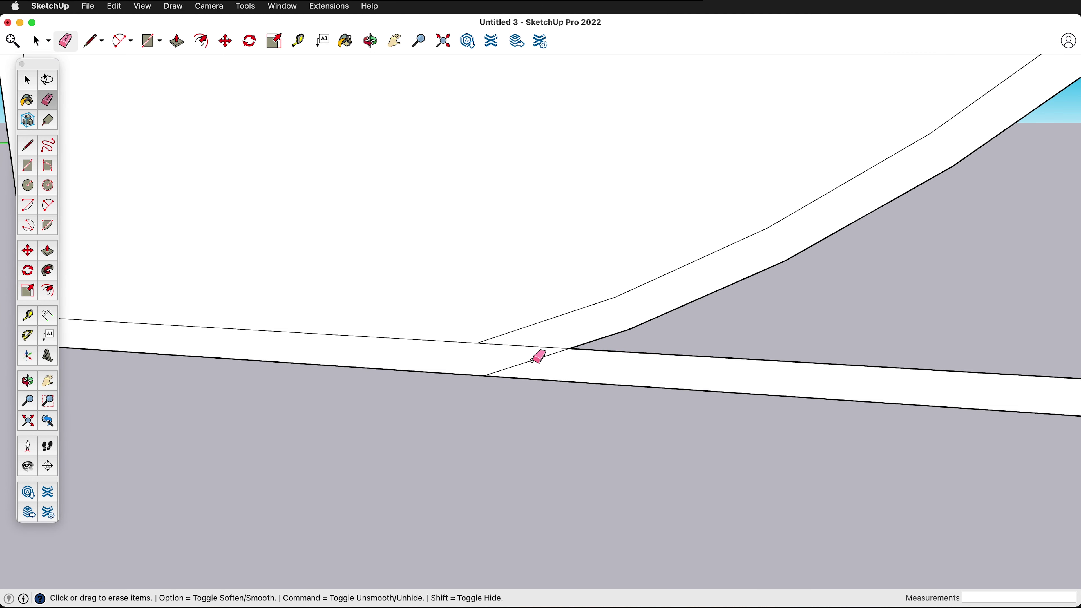
click(534, 358)
scroll(582, 357, down, 8)
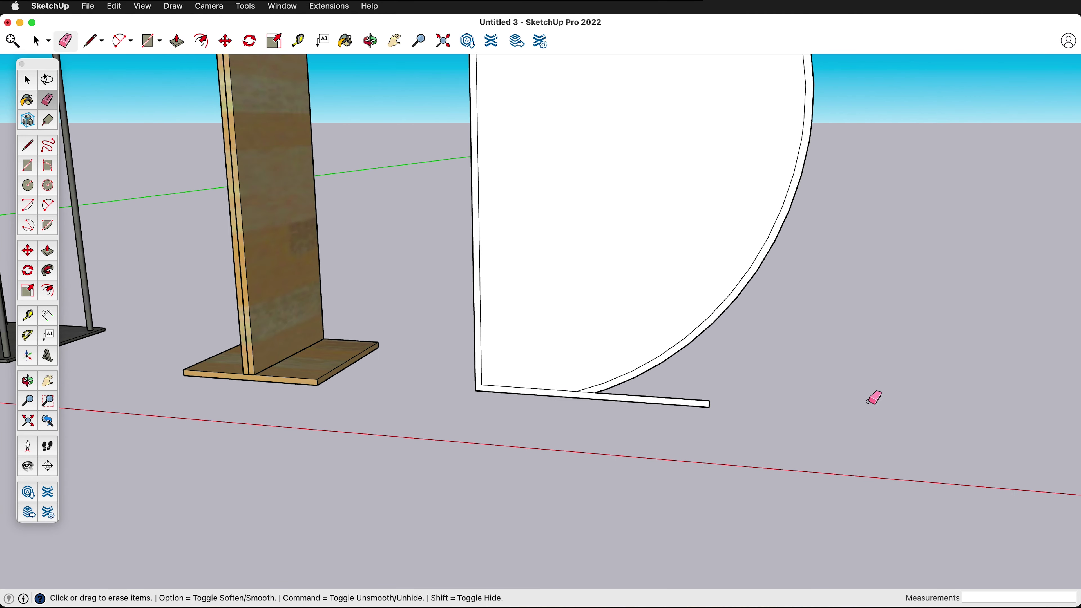
- Close the top strip's left end with a 1/2" line and erase the vertical edges below it, removing the left strip and inner face
scroll(817, 398, down, 3)
key(l)
scroll(613, 183, up, 5)
click(610, 110)
click(582, 109)
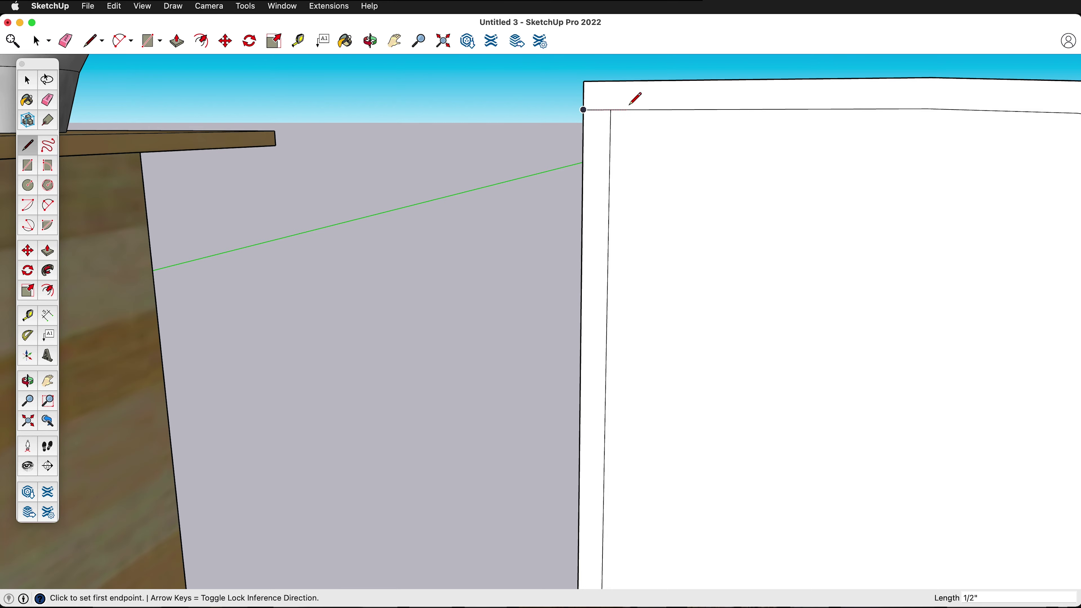
key(e)
mouse_move(598, 136)
mouse_down()
mouse_move(612, 137)
mouse_move(575, 137)
mouse_move(588, 137)
mouse_move(584, 128)
mouse_up()
scroll(584, 128, down, 10)
- Close the open left end of the base strip with a short vertical line and erase the edge stub sticking out beyond it
scroll(607, 355, up, 8)
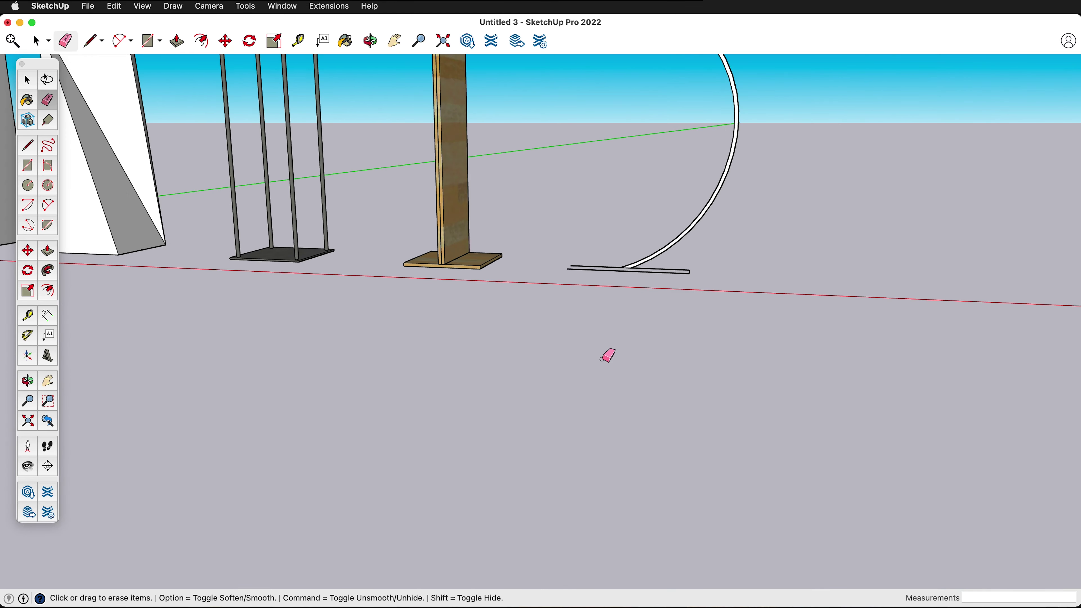
scroll(592, 256, up, 5)
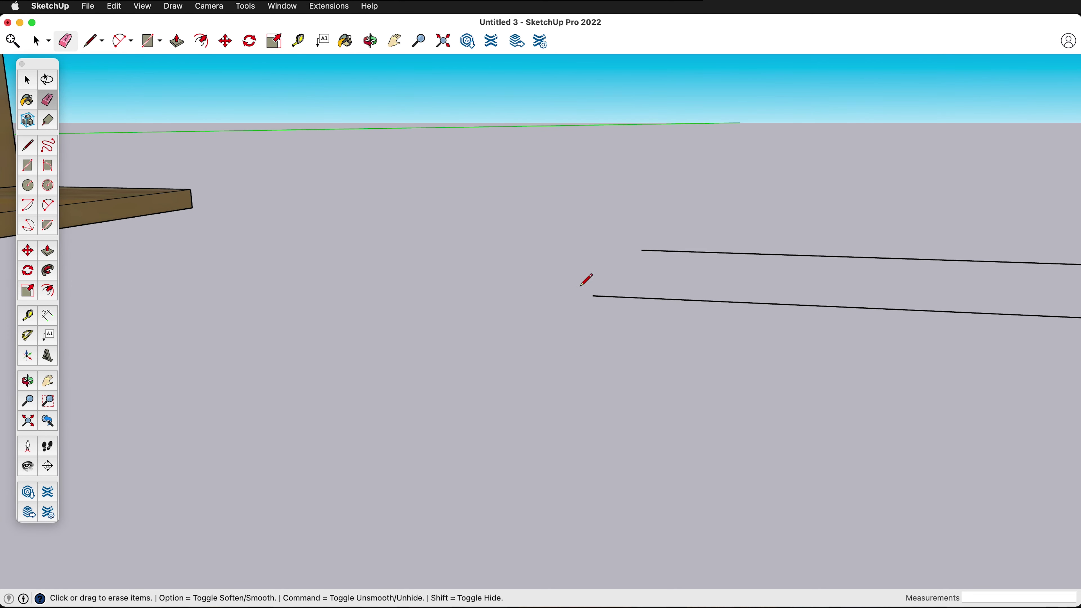
key(l)
click(641, 249)
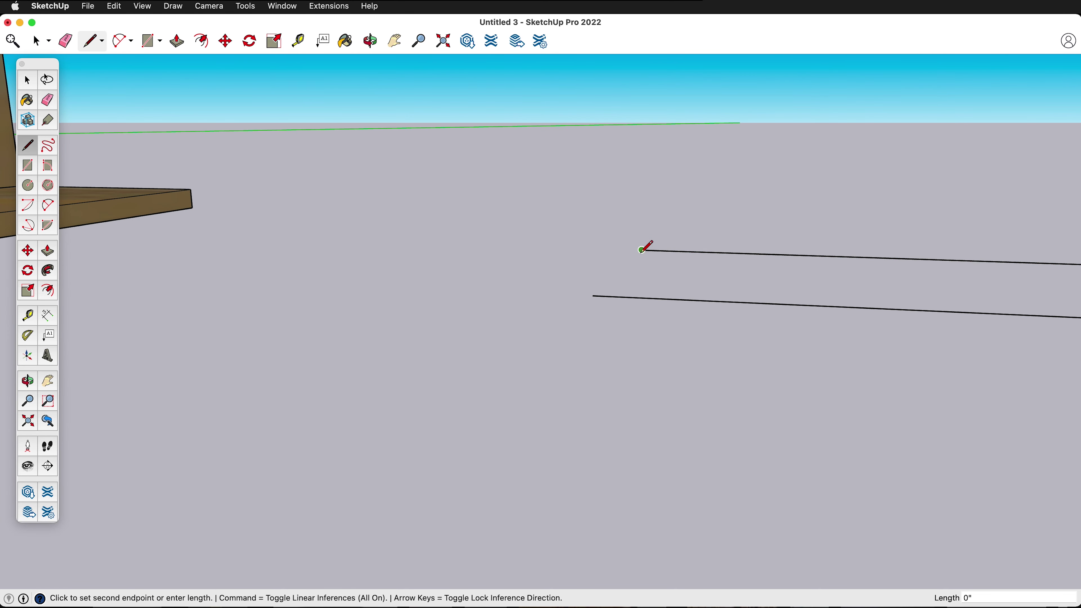
click(641, 296)
key(e)
click(620, 295)
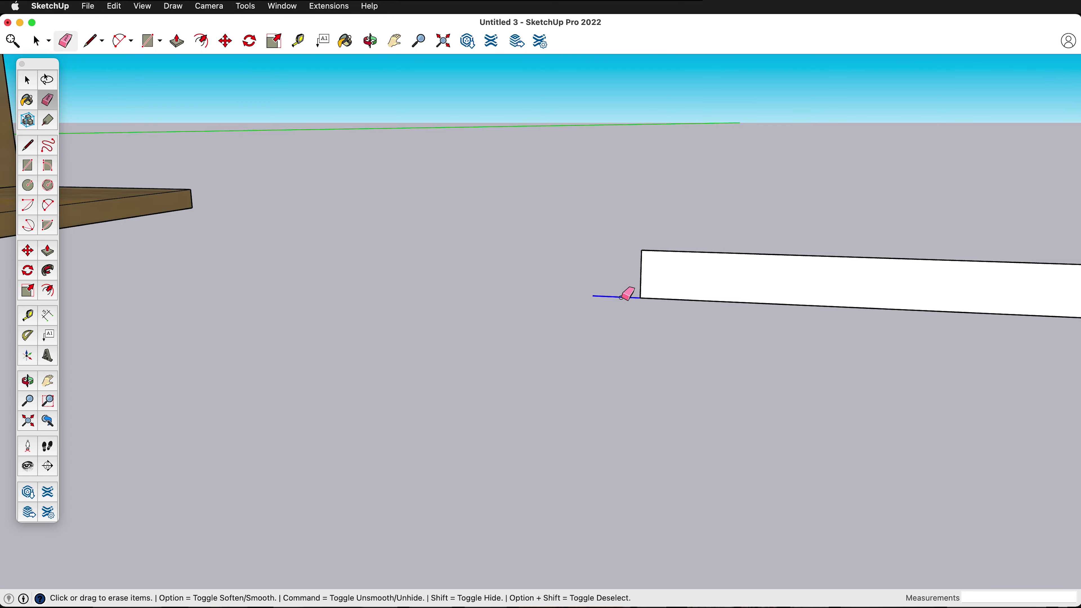
scroll(458, 305, down, 5)
scroll(699, 258, down, 3)
middle_drag(699, 258, 634, 302)
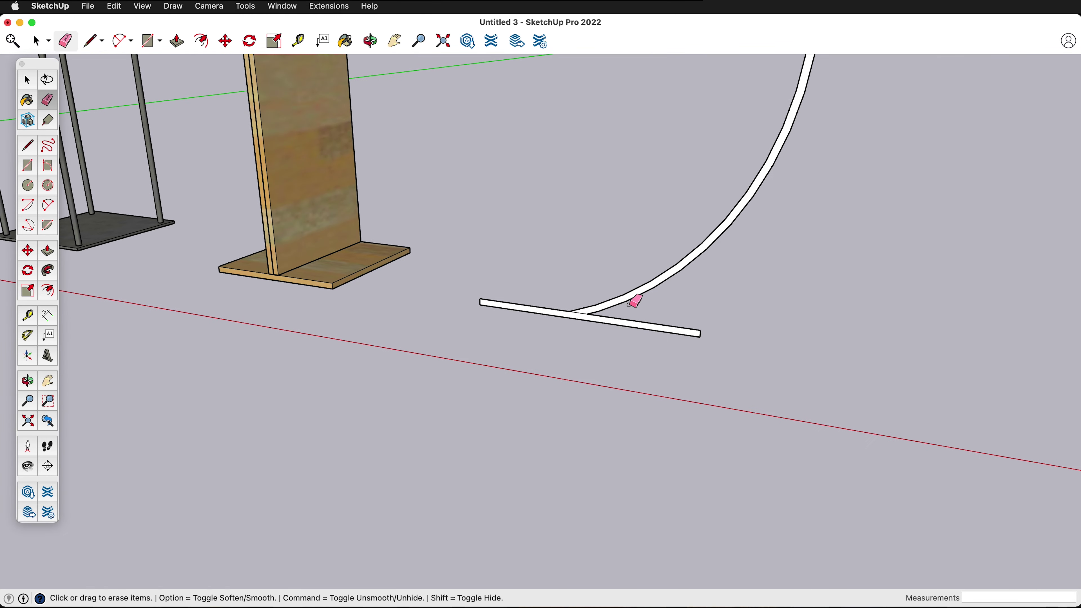
key(space)
scroll(646, 327, down, 6)
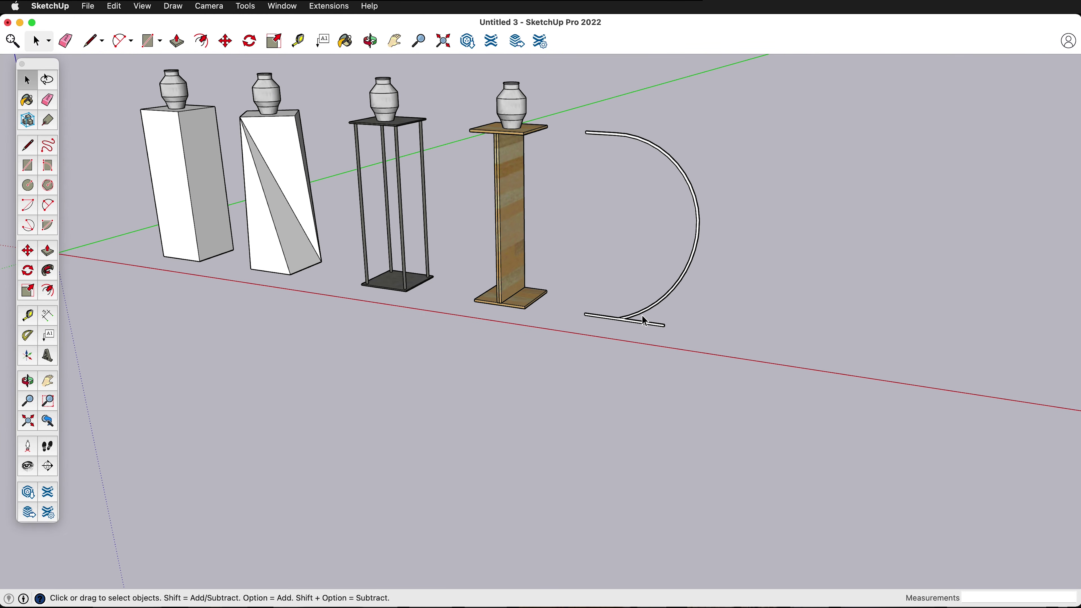
scroll(652, 319, up, 6)
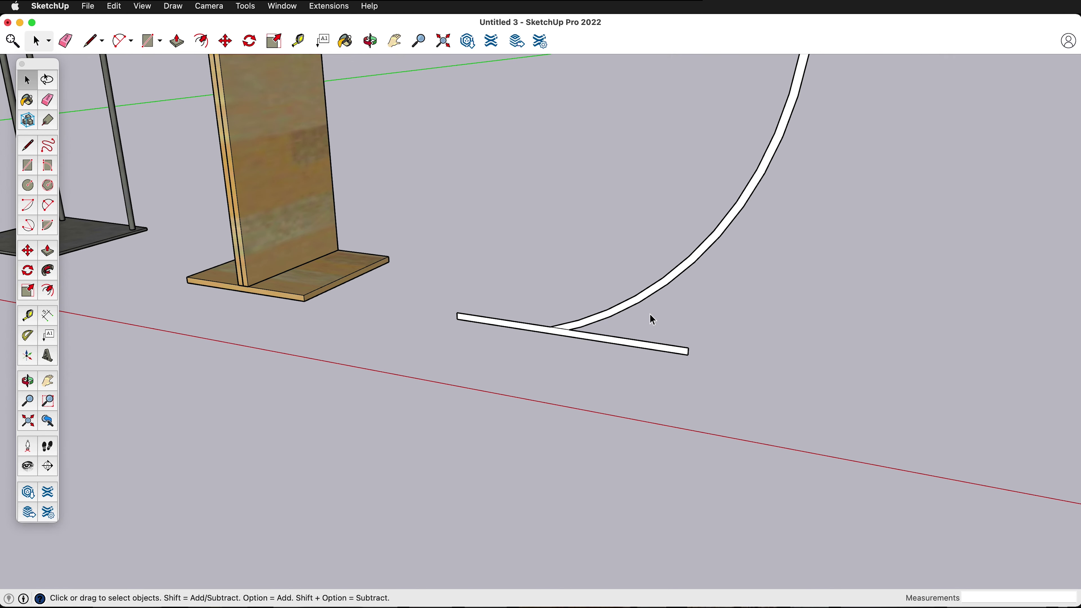
- Make the flat base strip one group and the curved strip above it another group
click(654, 351)
key(super+t)
click(674, 284)
key(super+t)
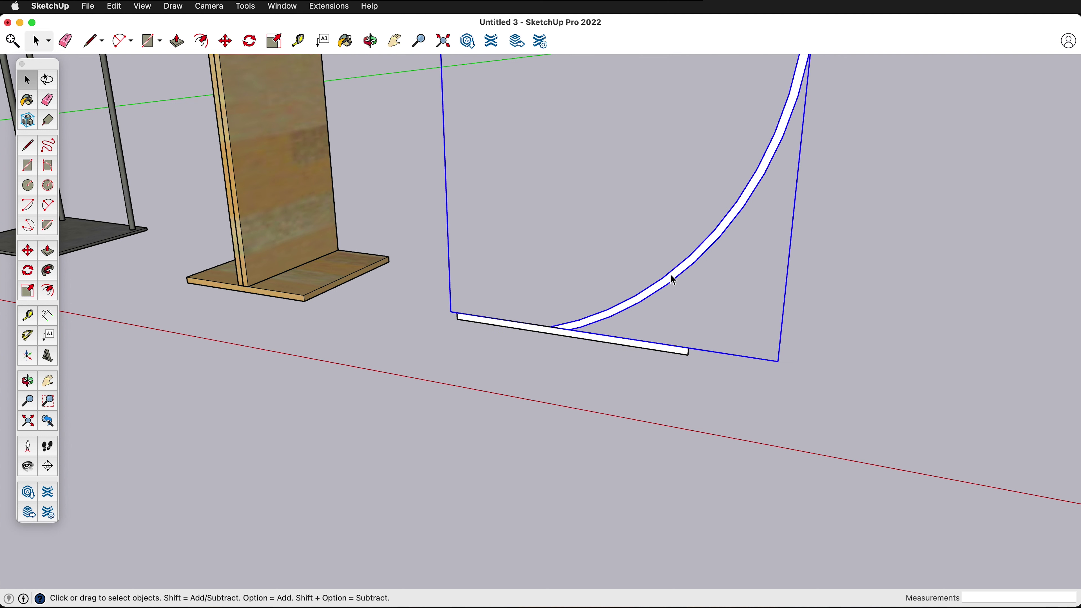
- Open the base strip's group and push/pull its face 1' deep, matching the wooden pedestal's base
scroll(610, 362, down, 2)
key(p)
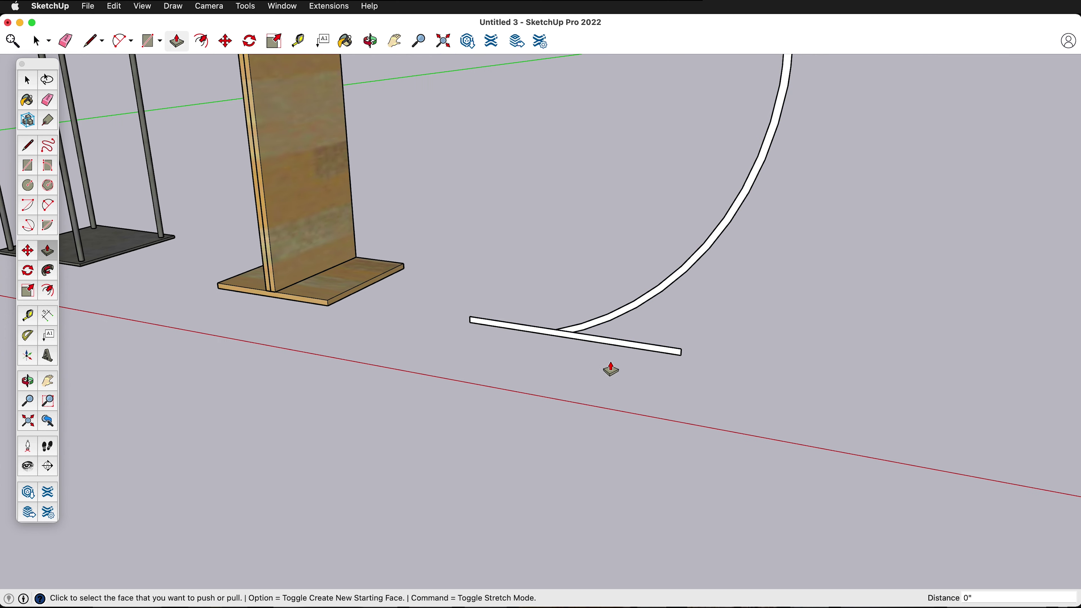
scroll(601, 353, up, 5)
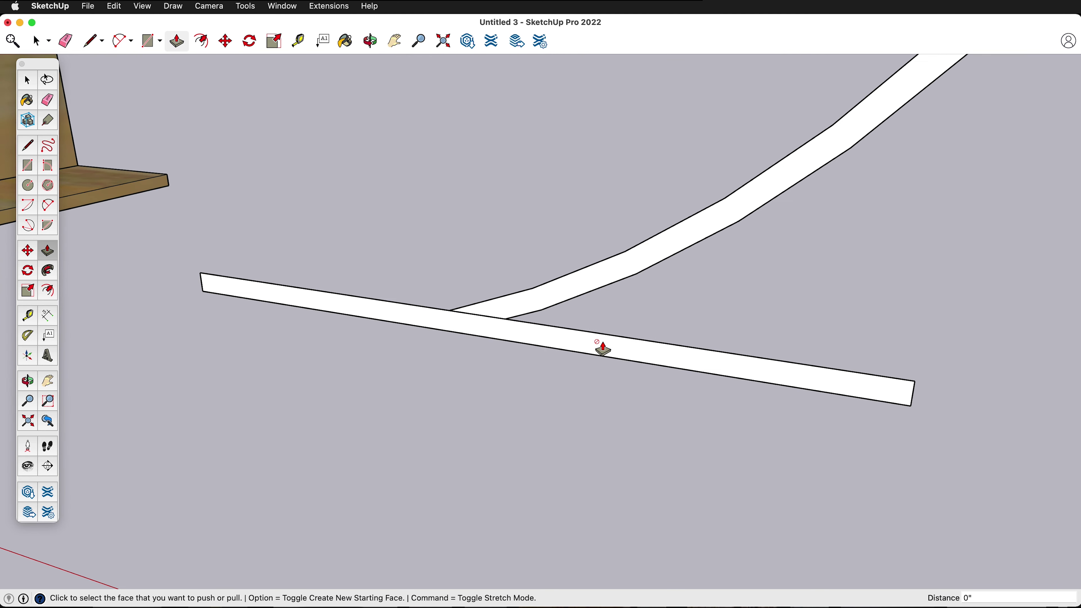
scroll(601, 346, down, 5)
key(space)
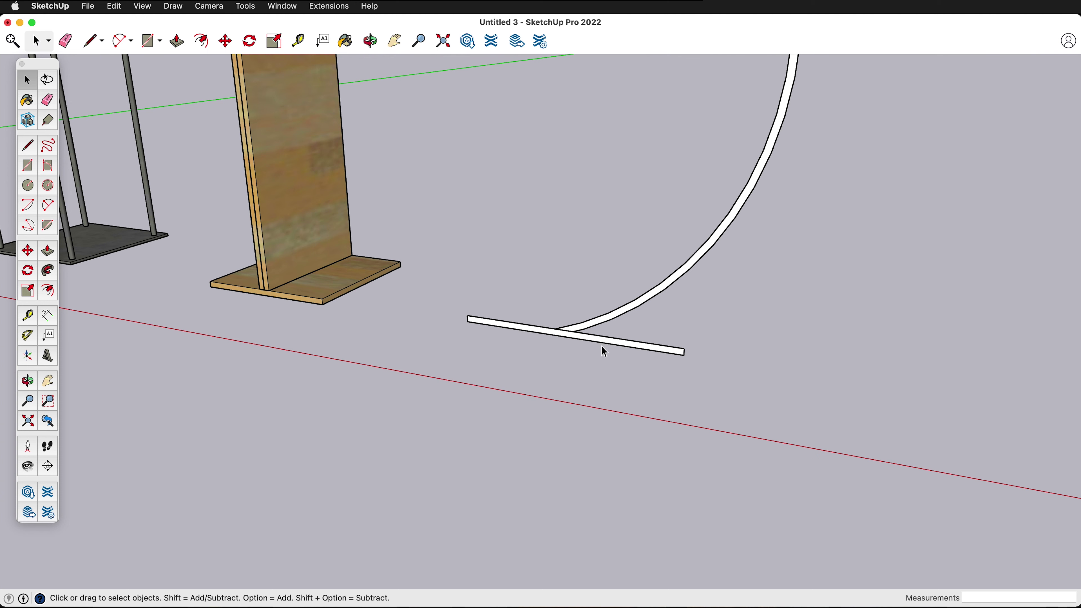
double_click(603, 346)
key(p)
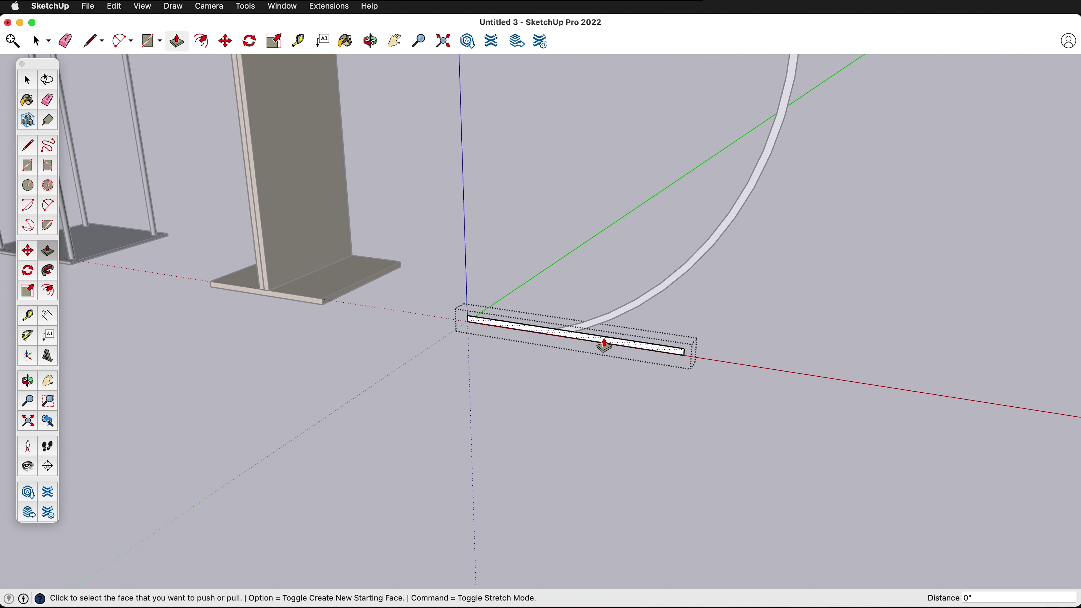
click(603, 344)
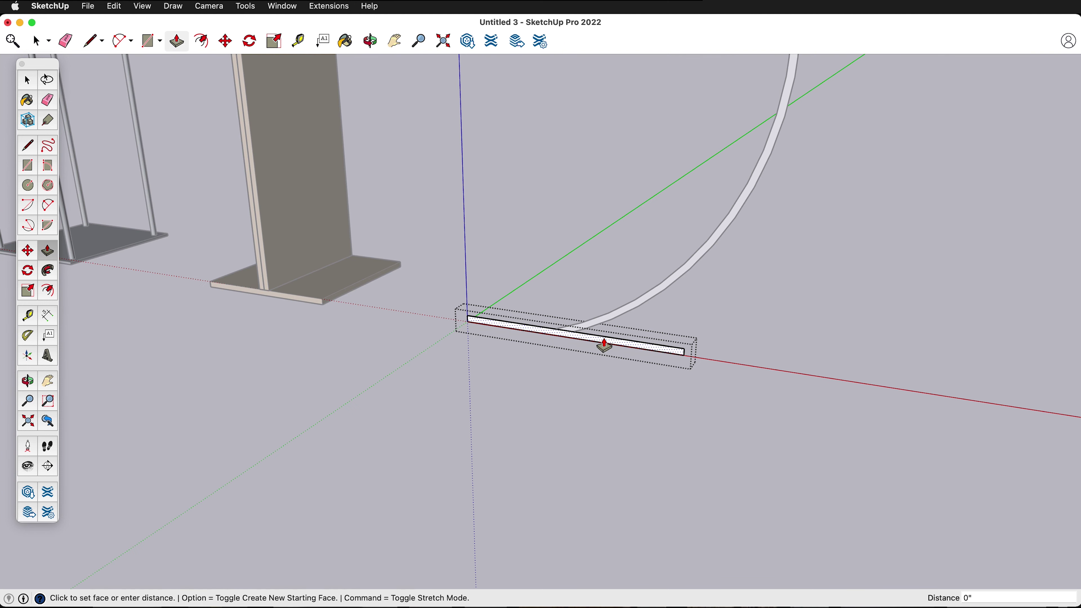
click(398, 267)
- Erase the two edges running across the top of the base slab and close its group
mouse_move(490, 362)
middle_down()
mouse_move(759, 411)
mouse_move(710, 299)
middle_up()
scroll(709, 299, up, 5)
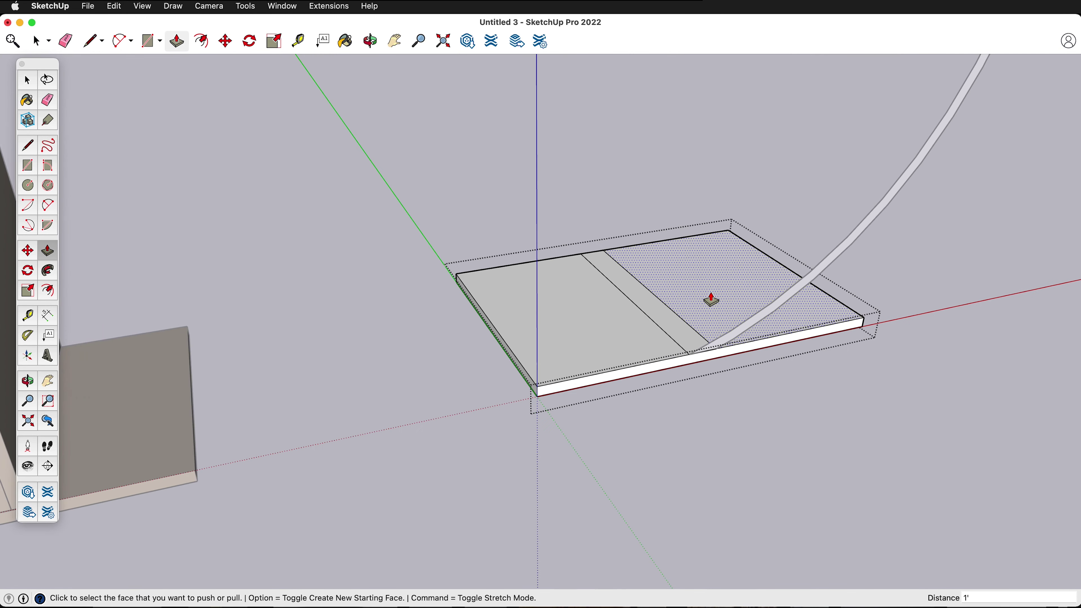
key(e)
drag(646, 320, 623, 332)
scroll(476, 314, down, 3)
key(space)
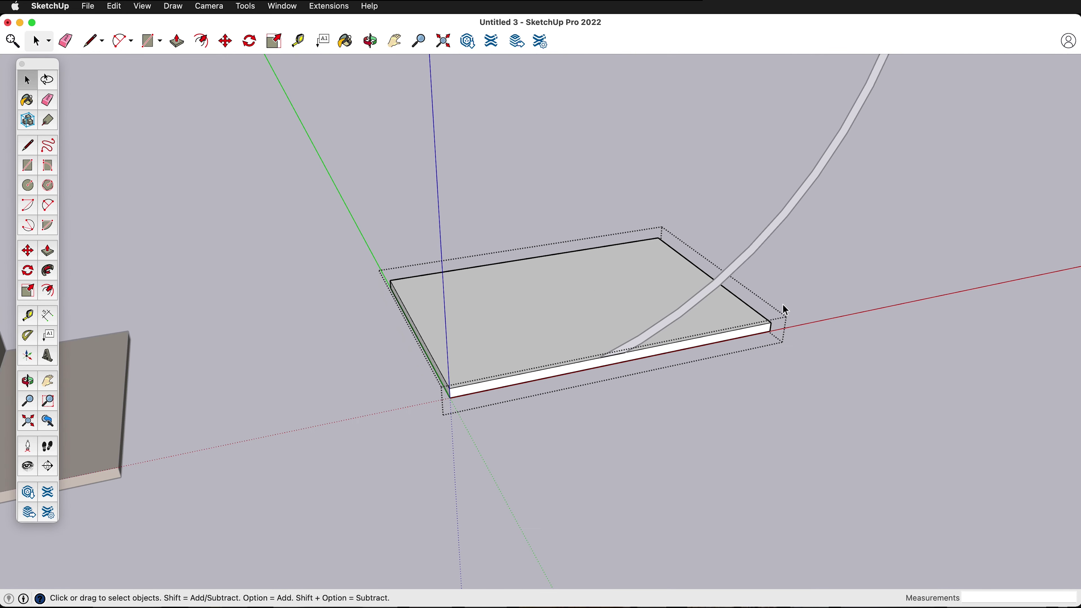
click(800, 283)
- Open the curved strip's group, push/pull its face 1' to the back edge of the base, and close the group
scroll(407, 393, down, 10)
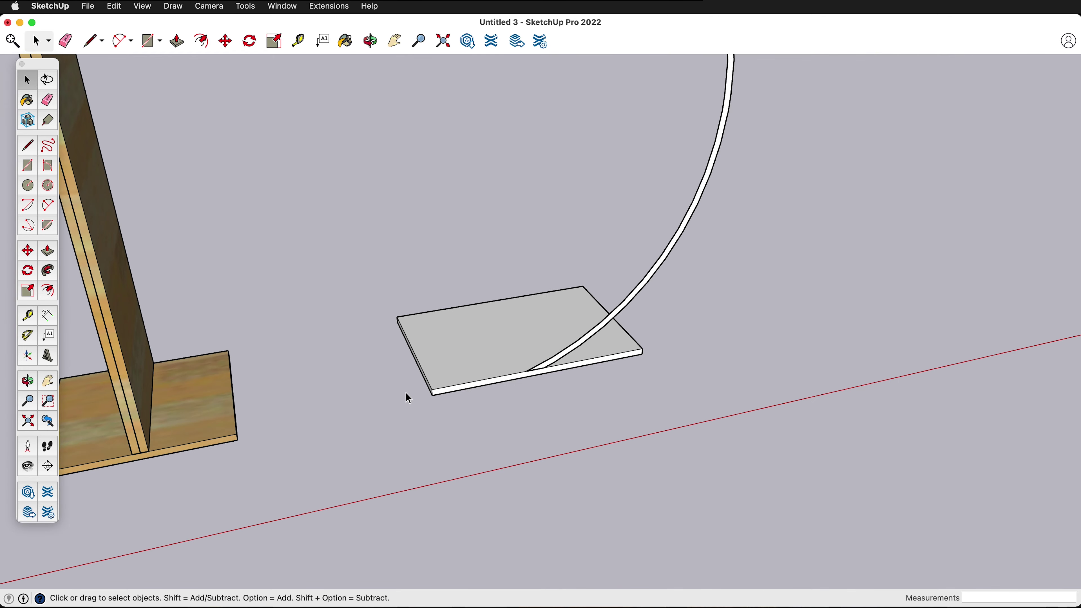
middle_drag(464, 281, 541, 198)
scroll(463, 104, up, 8)
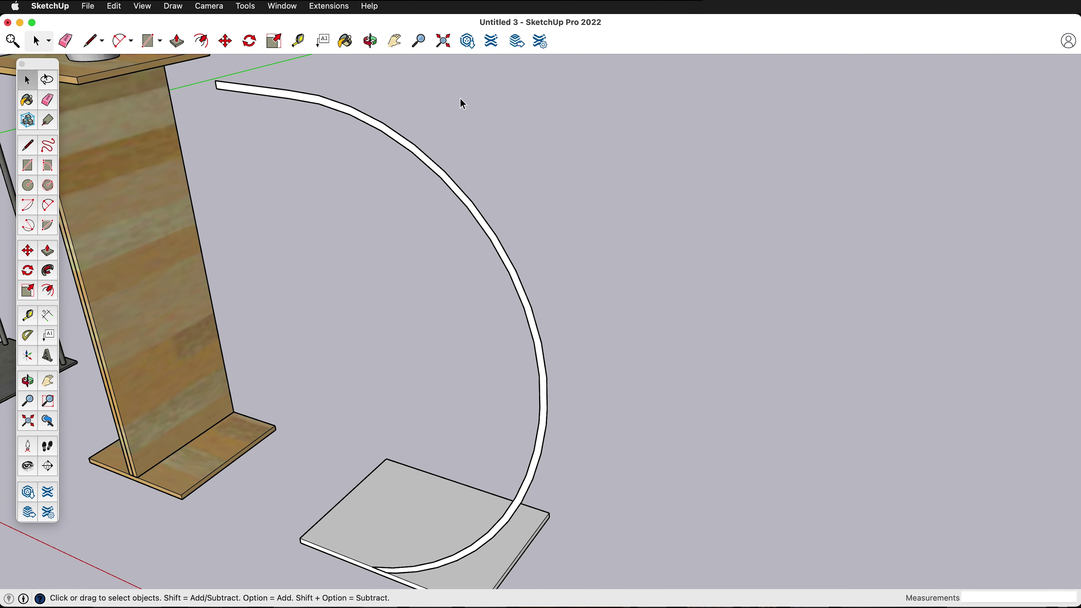
double_click(381, 132)
click(381, 132)
key(p)
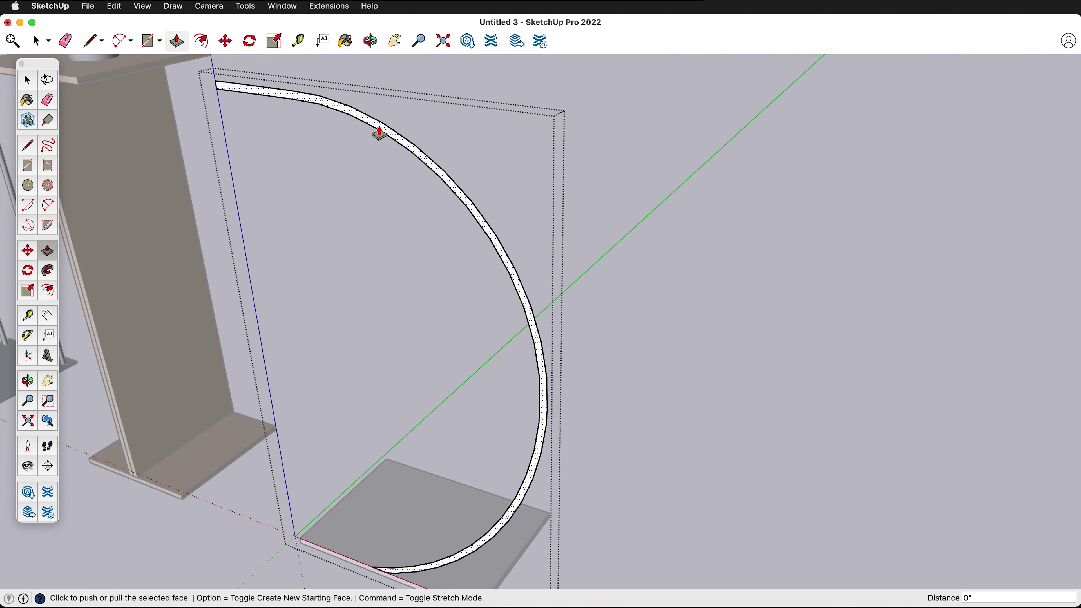
click(542, 354)
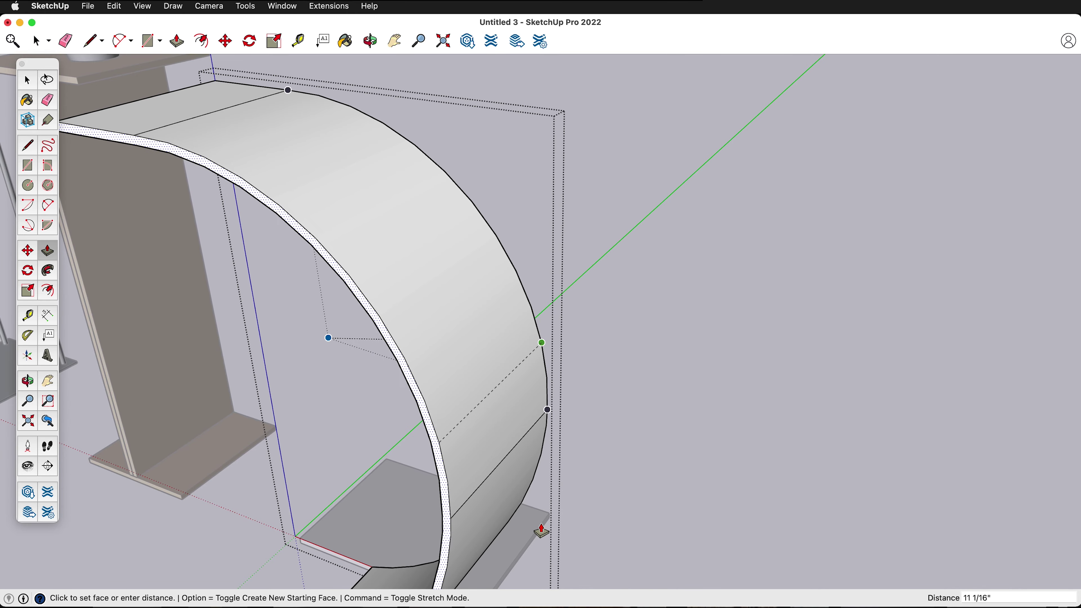
click(546, 517)
middle_drag(691, 401, 815, 330)
scroll(815, 330, down, 5)
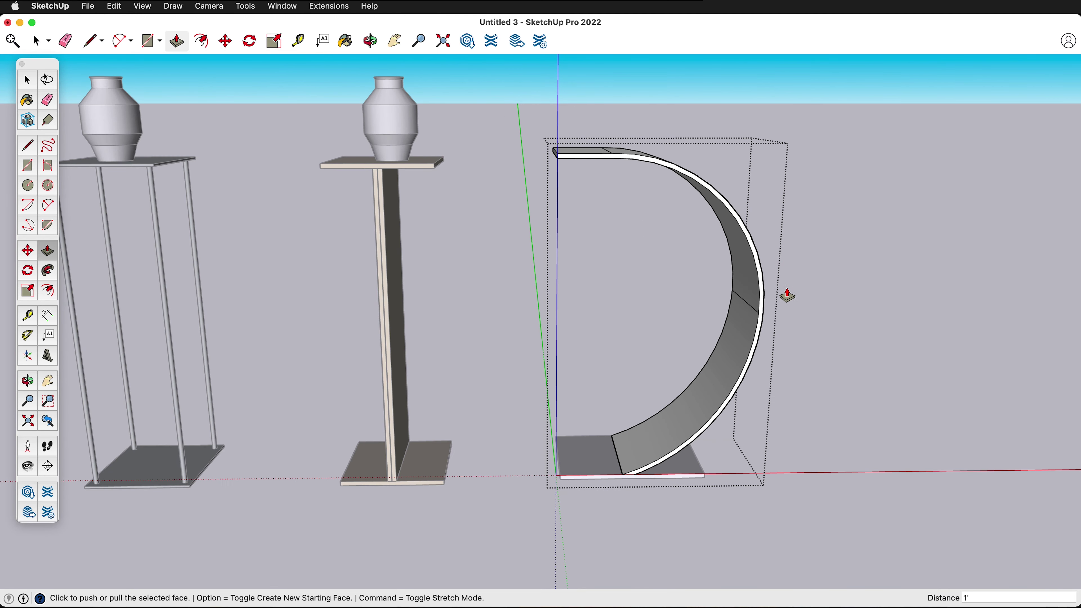
key(space)
click(851, 234)
- Paint the curved strip and its base with the translucent blue material from Glass and Mirrors
middle_drag(858, 207, 645, 257)
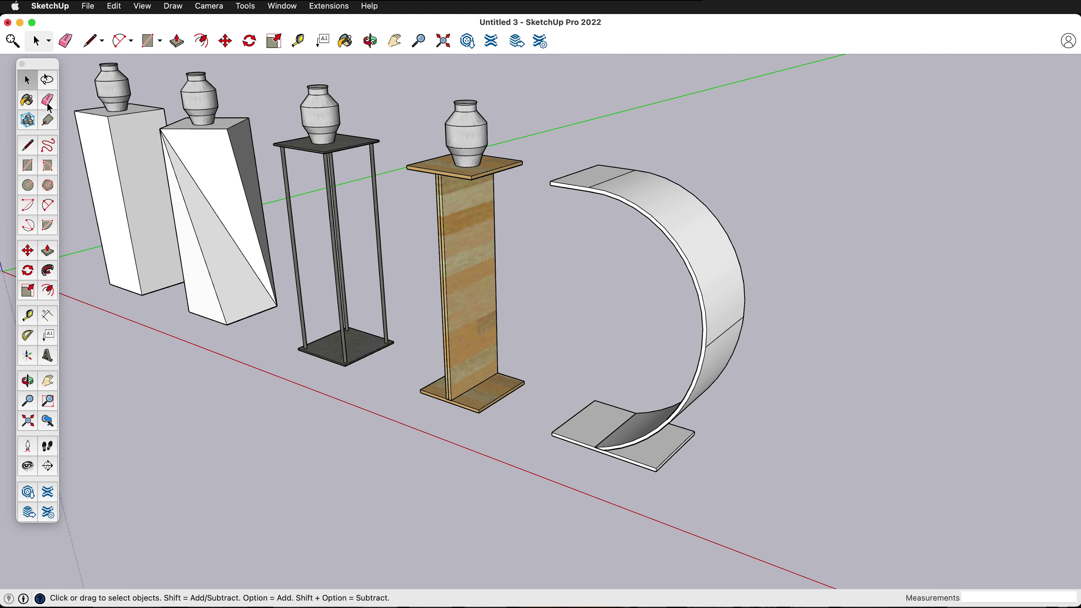
click(26, 100)
click(79, 444)
click(85, 311)
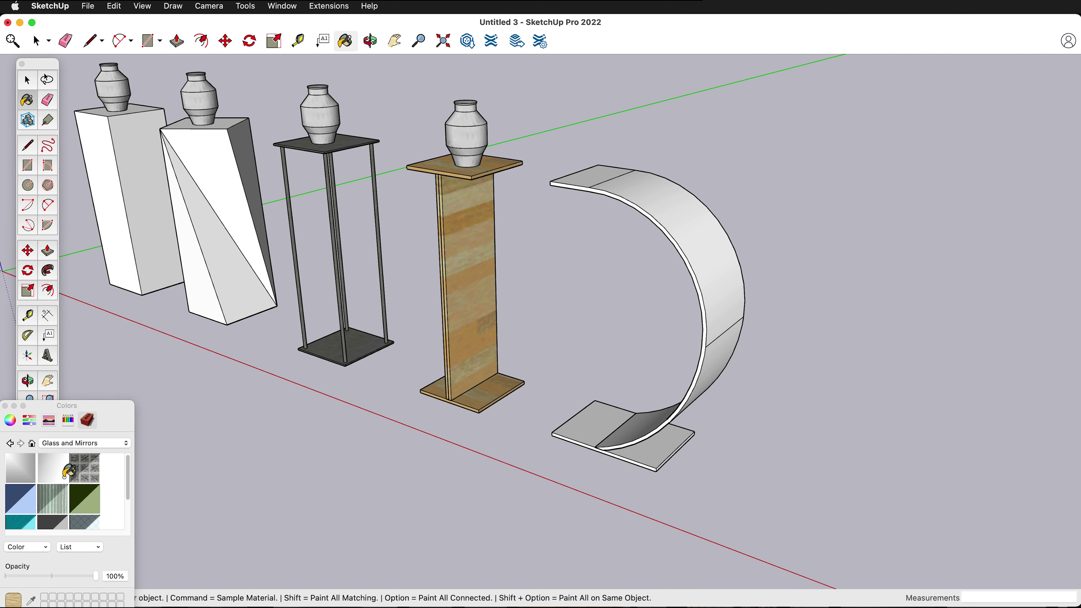
click(725, 244)
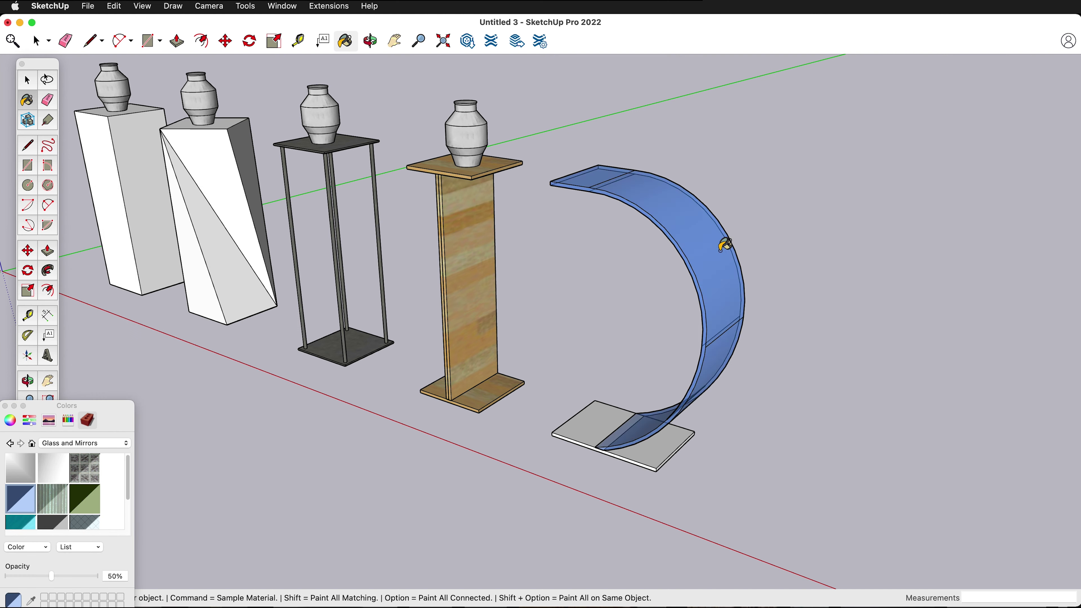
click(655, 451)
- Copy the vase from the wooden pedestal onto the top of the blue curved pedestal, about 1' 9" away
middle_drag(748, 459, 591, 324)
key(space)
click(470, 145)
key(m)
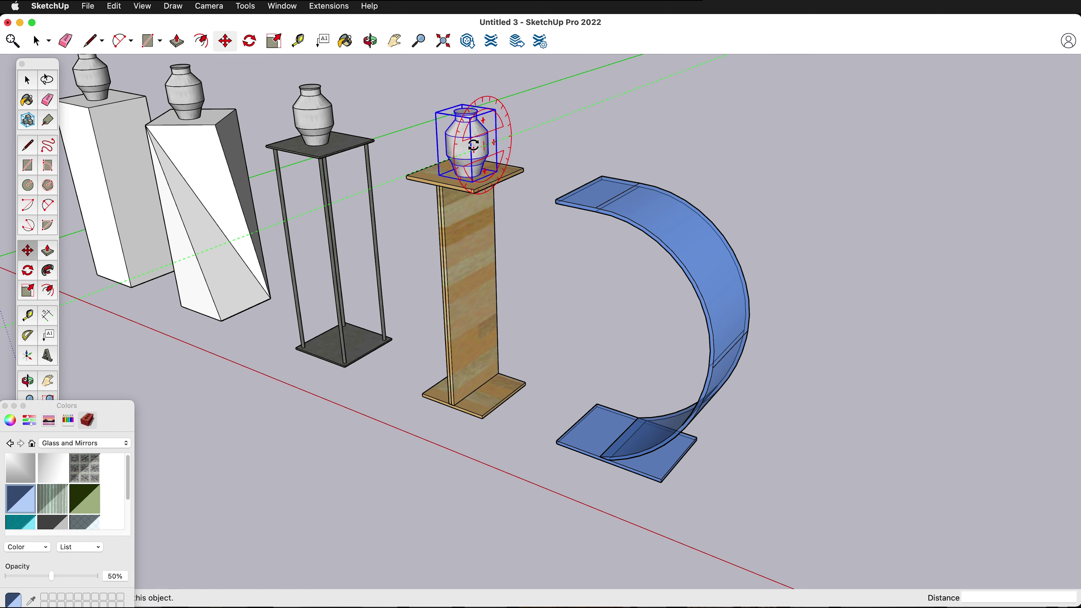
click(467, 174)
key(alt)
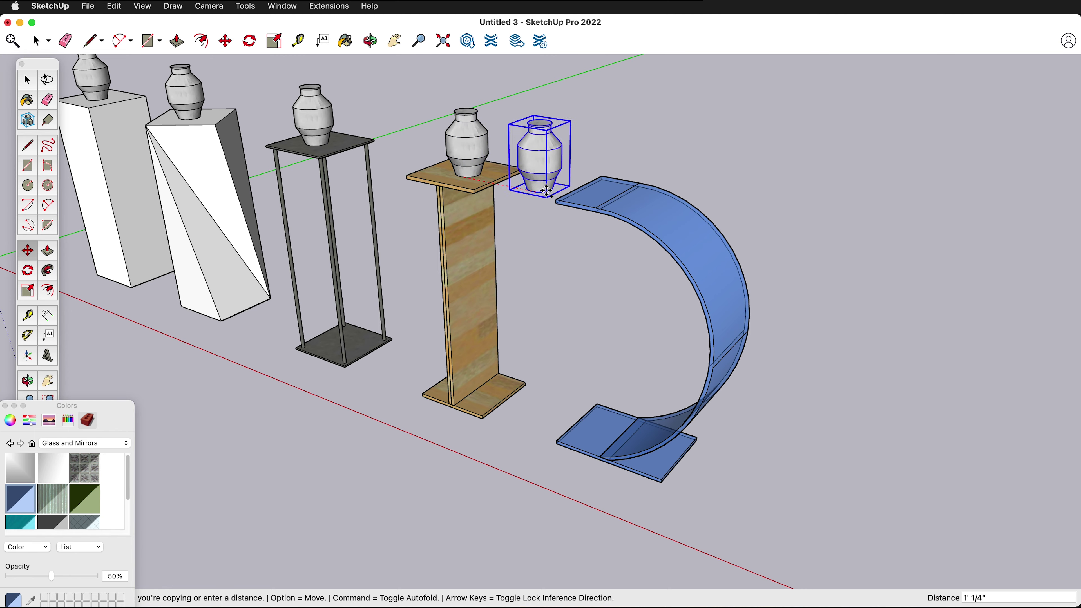
click(594, 198)
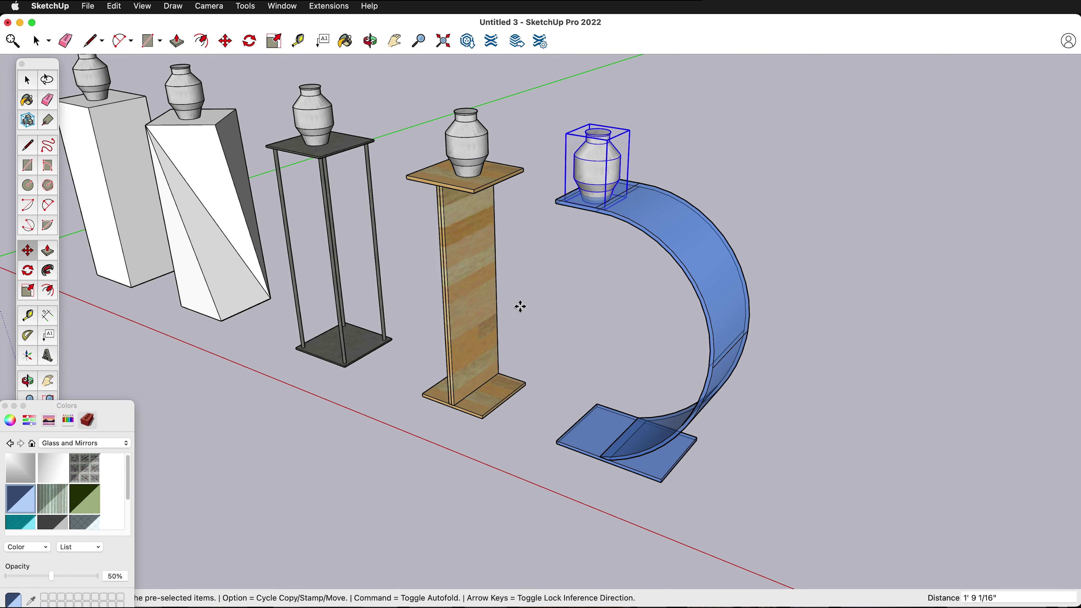
- Raise the copied vase vertically so its underside rests on the curved pedestal's top surface
middle_drag(519, 304, 658, 214)
key(m)
scroll(658, 214, up, 3)
scroll(633, 154, up, 5)
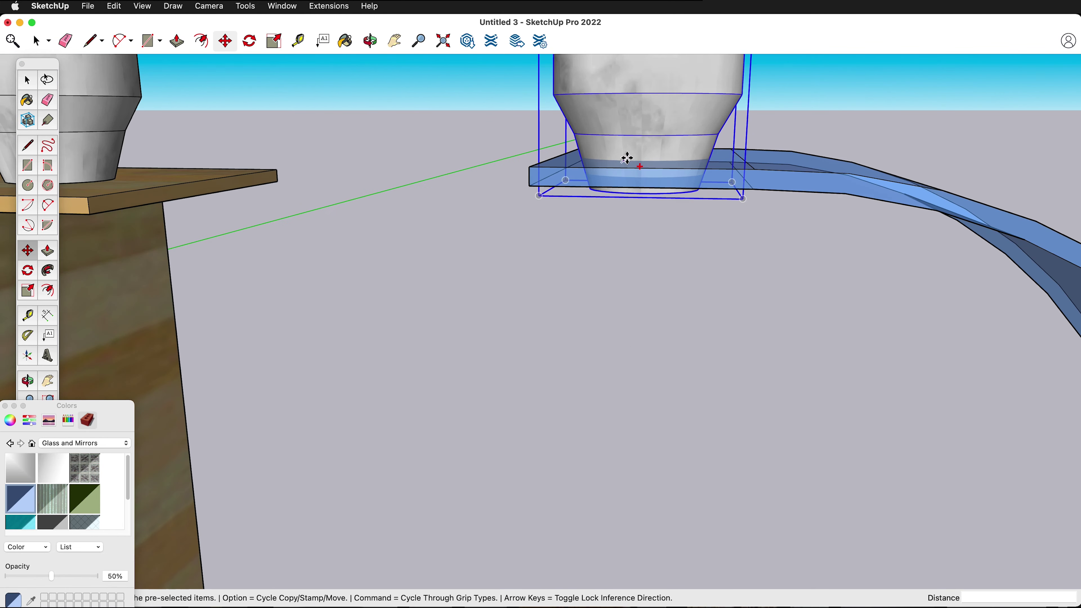
click(646, 193)
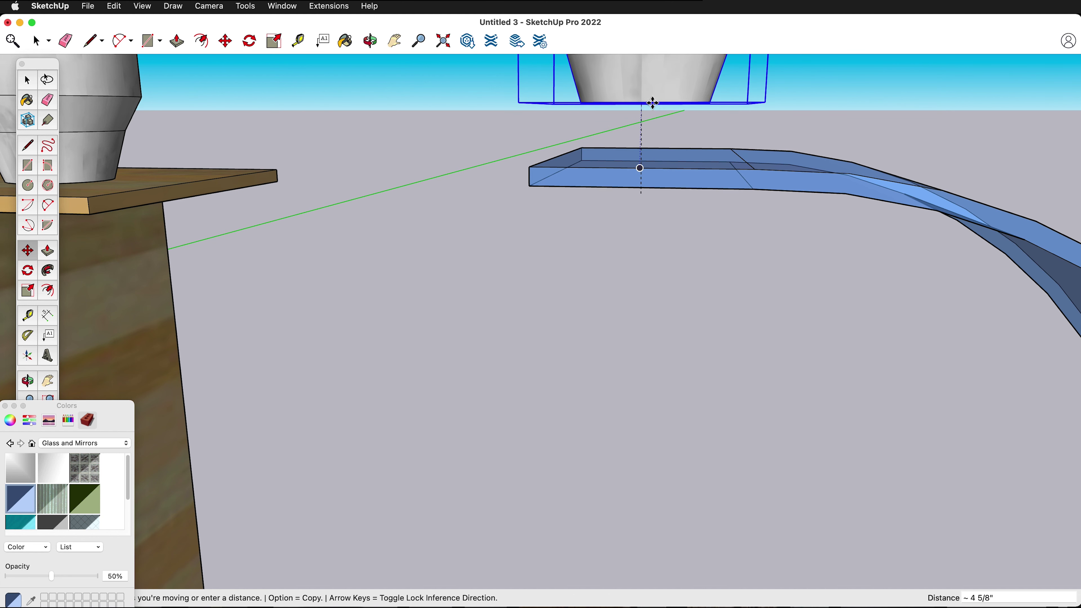
click(679, 165)
- Move the vase across the curved pedestal's top so it stands near the middle of its depth
scroll(268, 388, down, 8)
middle_drag(267, 388, 321, 289)
key(m)
scroll(321, 290, up, 2)
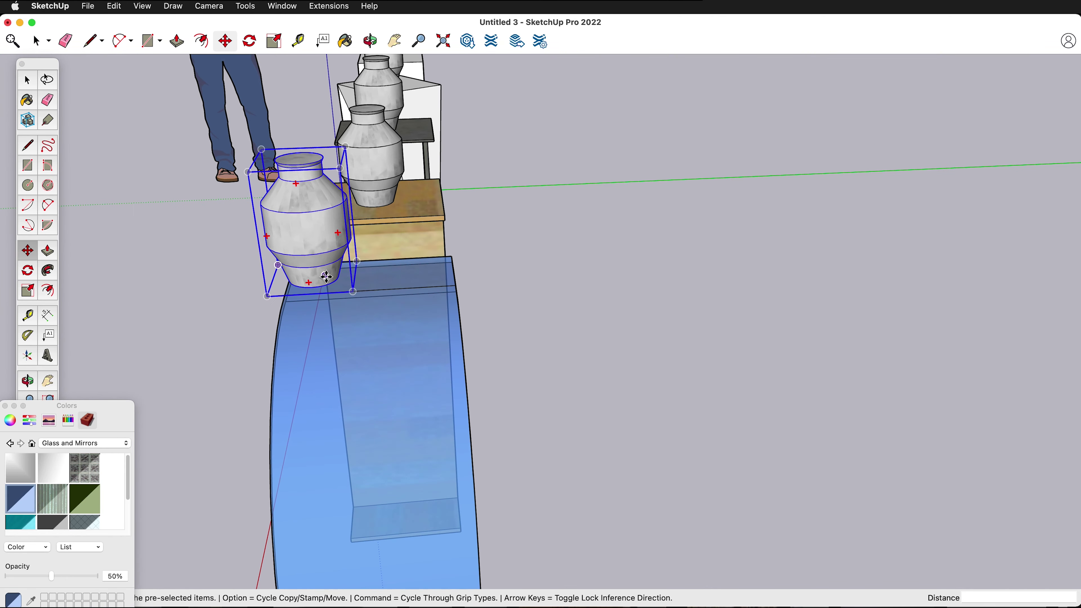
click(324, 281)
click(373, 319)
- Close the materials window and look over the full row of five pedestals from the front
middle_drag(374, 319, 592, 284)
scroll(510, 256, down, 3)
scroll(593, 284, down, 2)
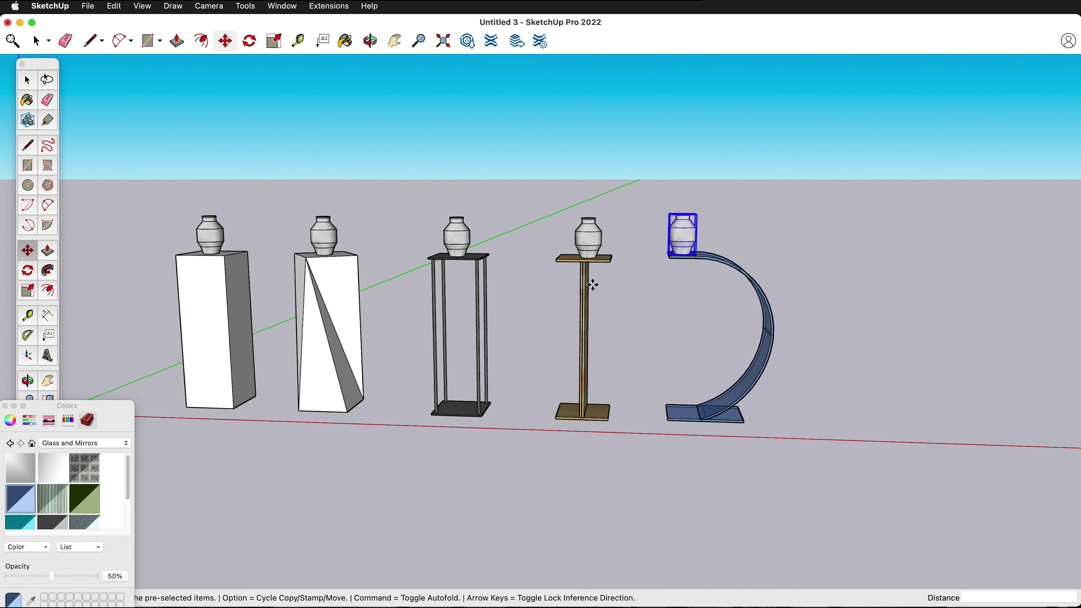
click(5, 405)
middle_drag(488, 356, 618, 333)
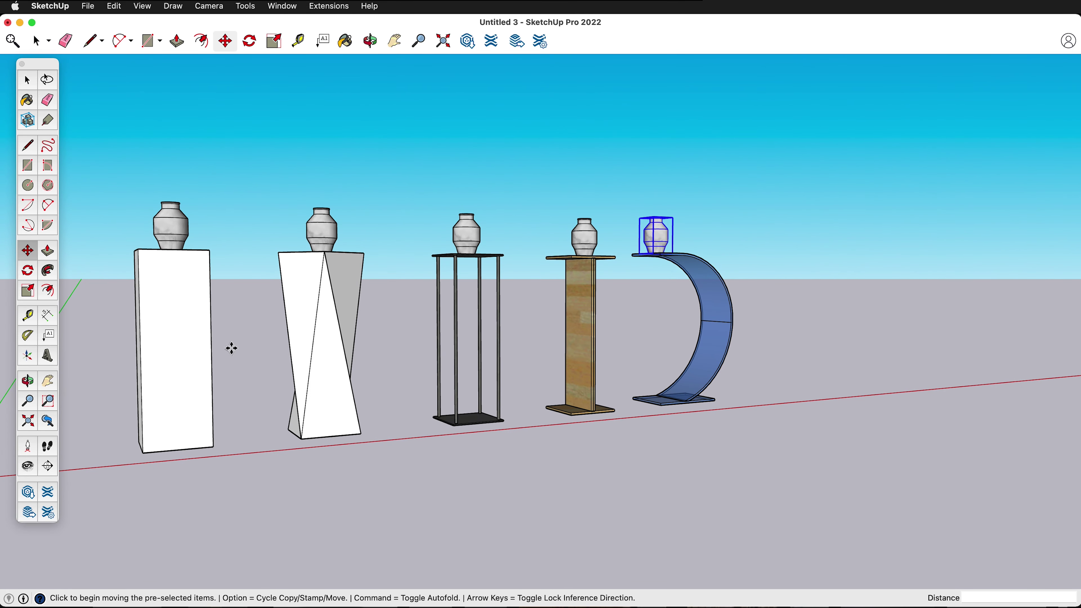
scroll(106, 300, up, 3)
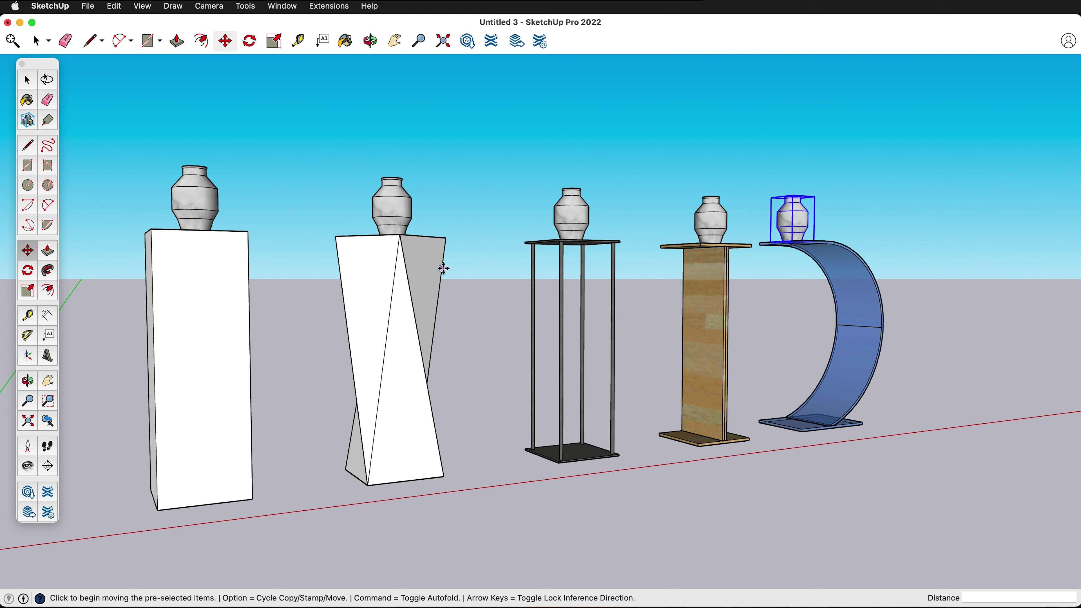